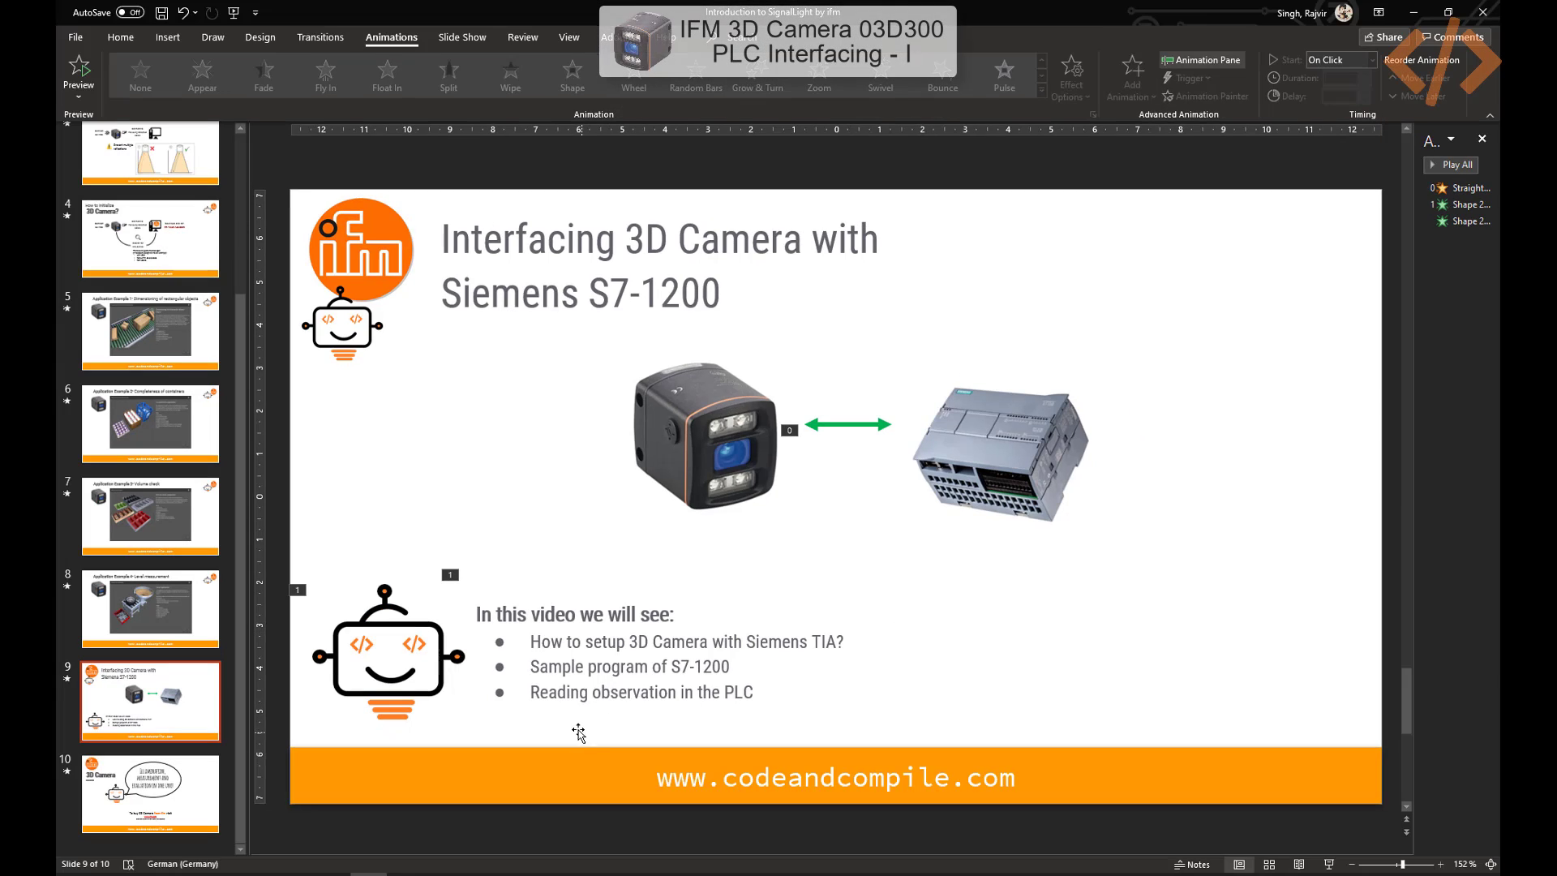
Force the Trigger contact of the O3D3xx_Trigger block to 0, dropping Execute and Done to FALSE
click(451, 815)
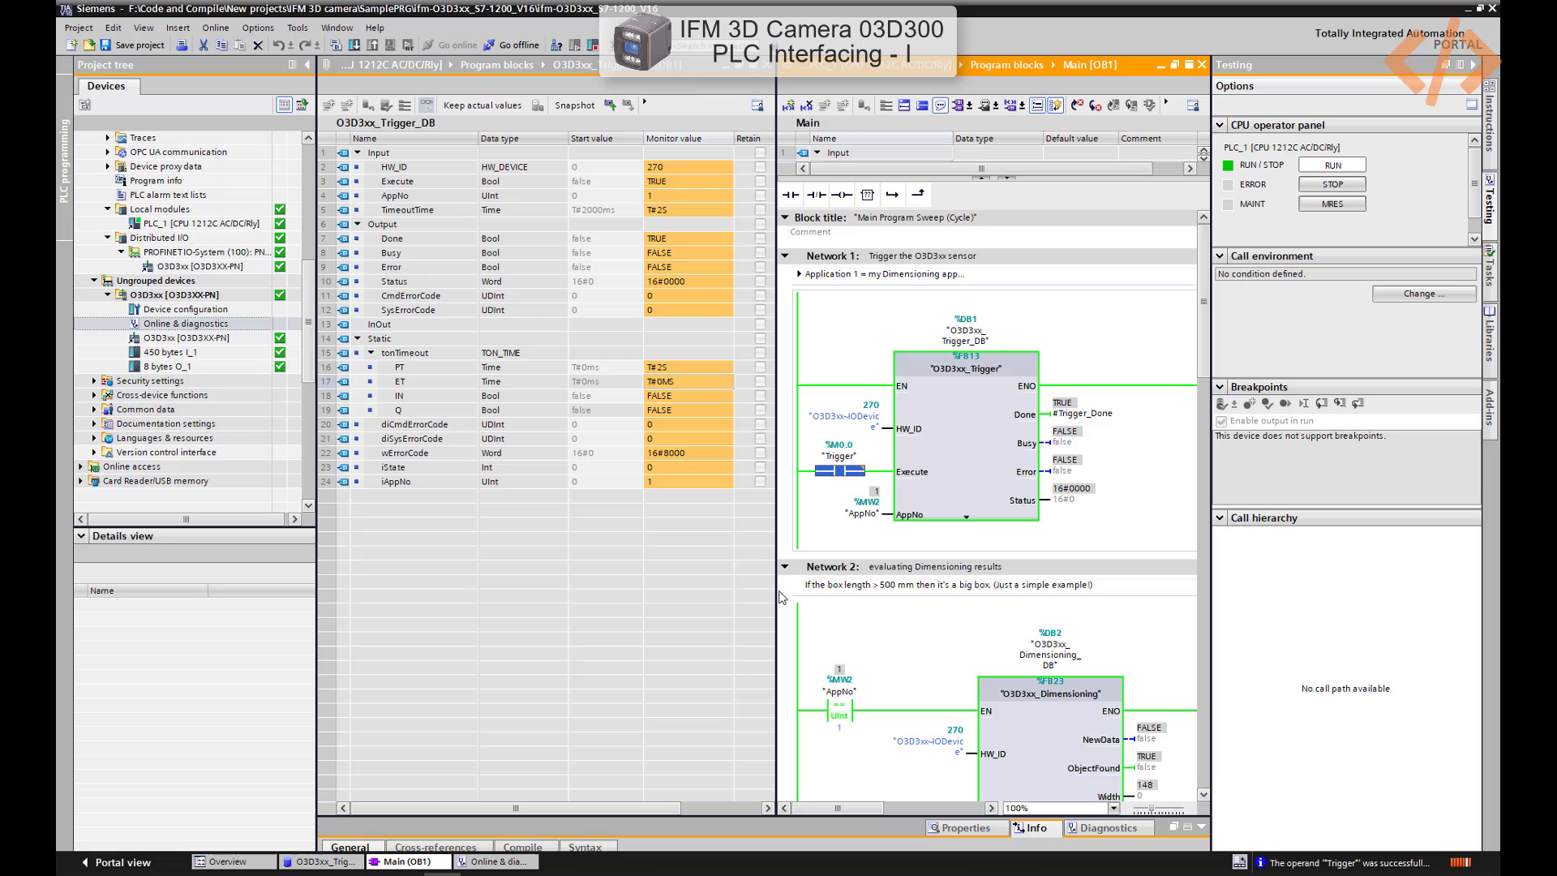
scroll(883, 417, down, 3)
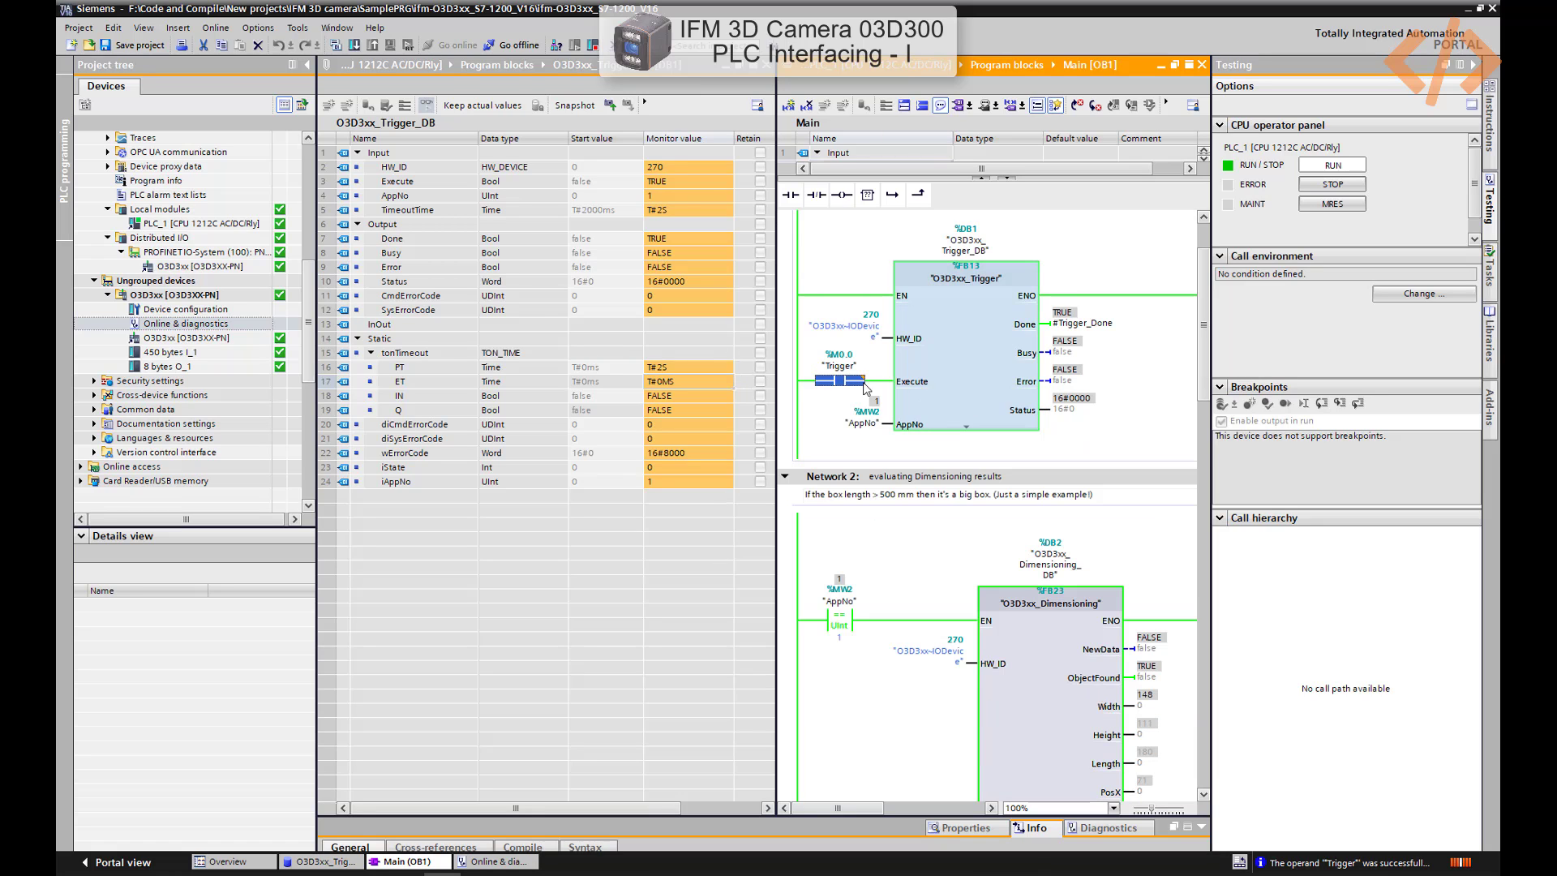
click(976, 386)
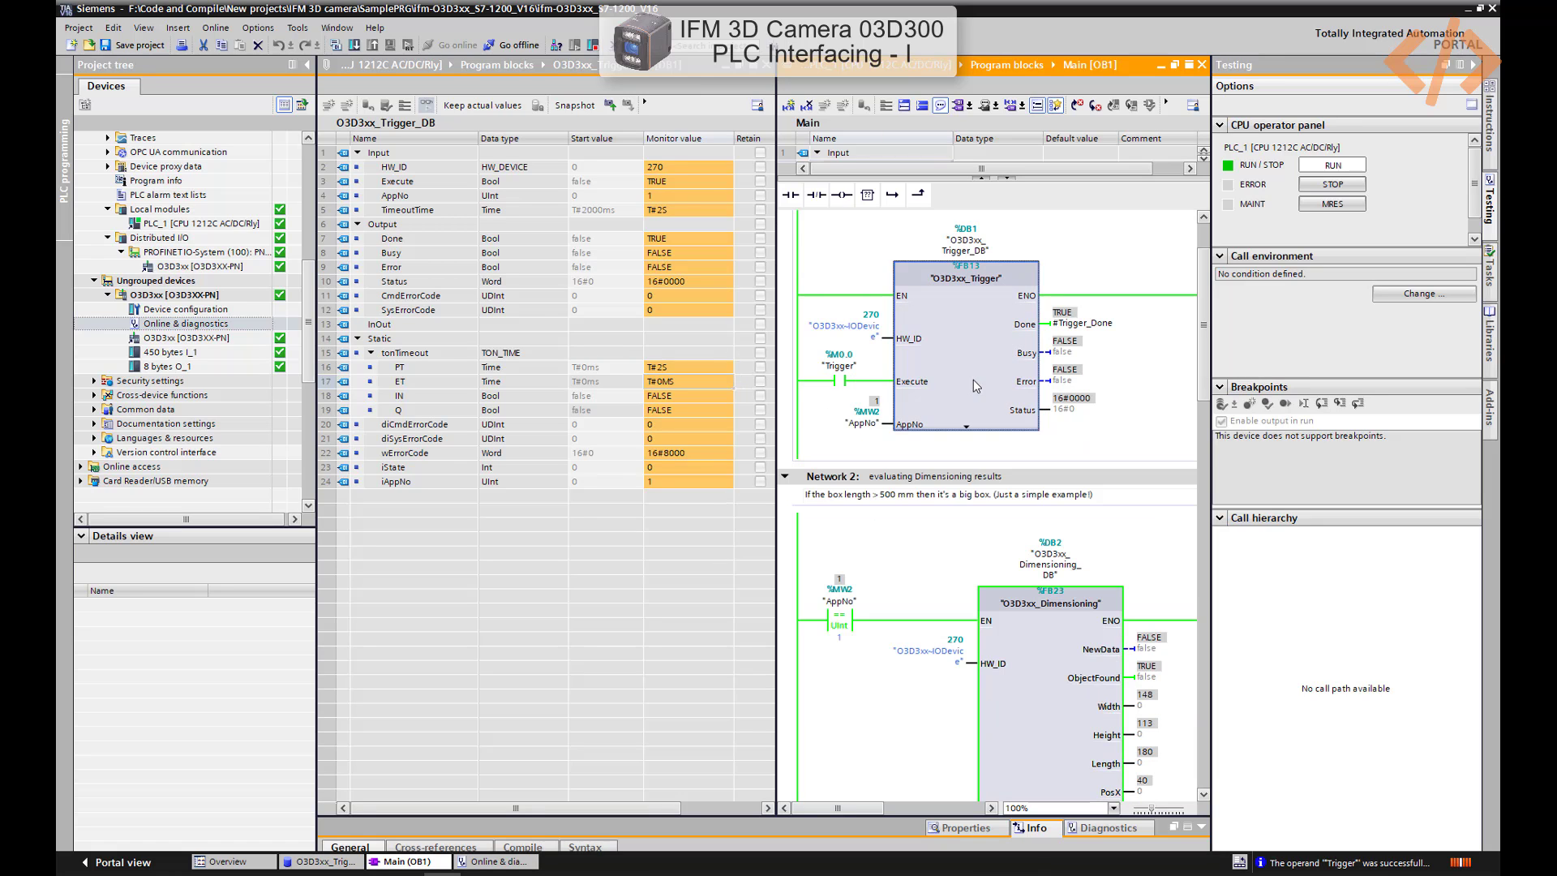
right_click(843, 380)
mouse_move(957, 387)
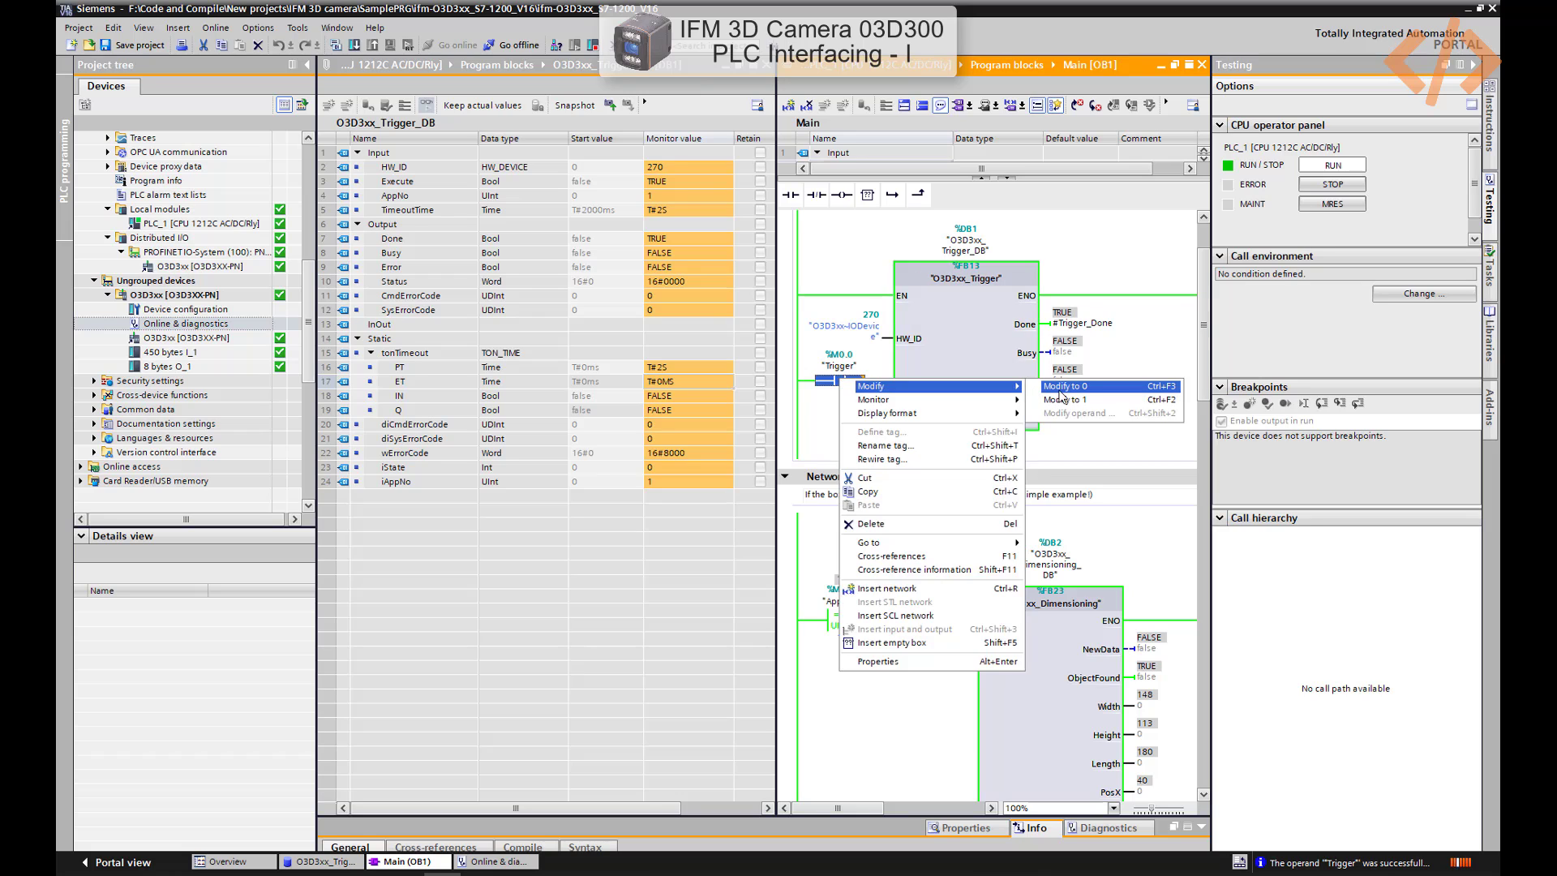
click(1062, 387)
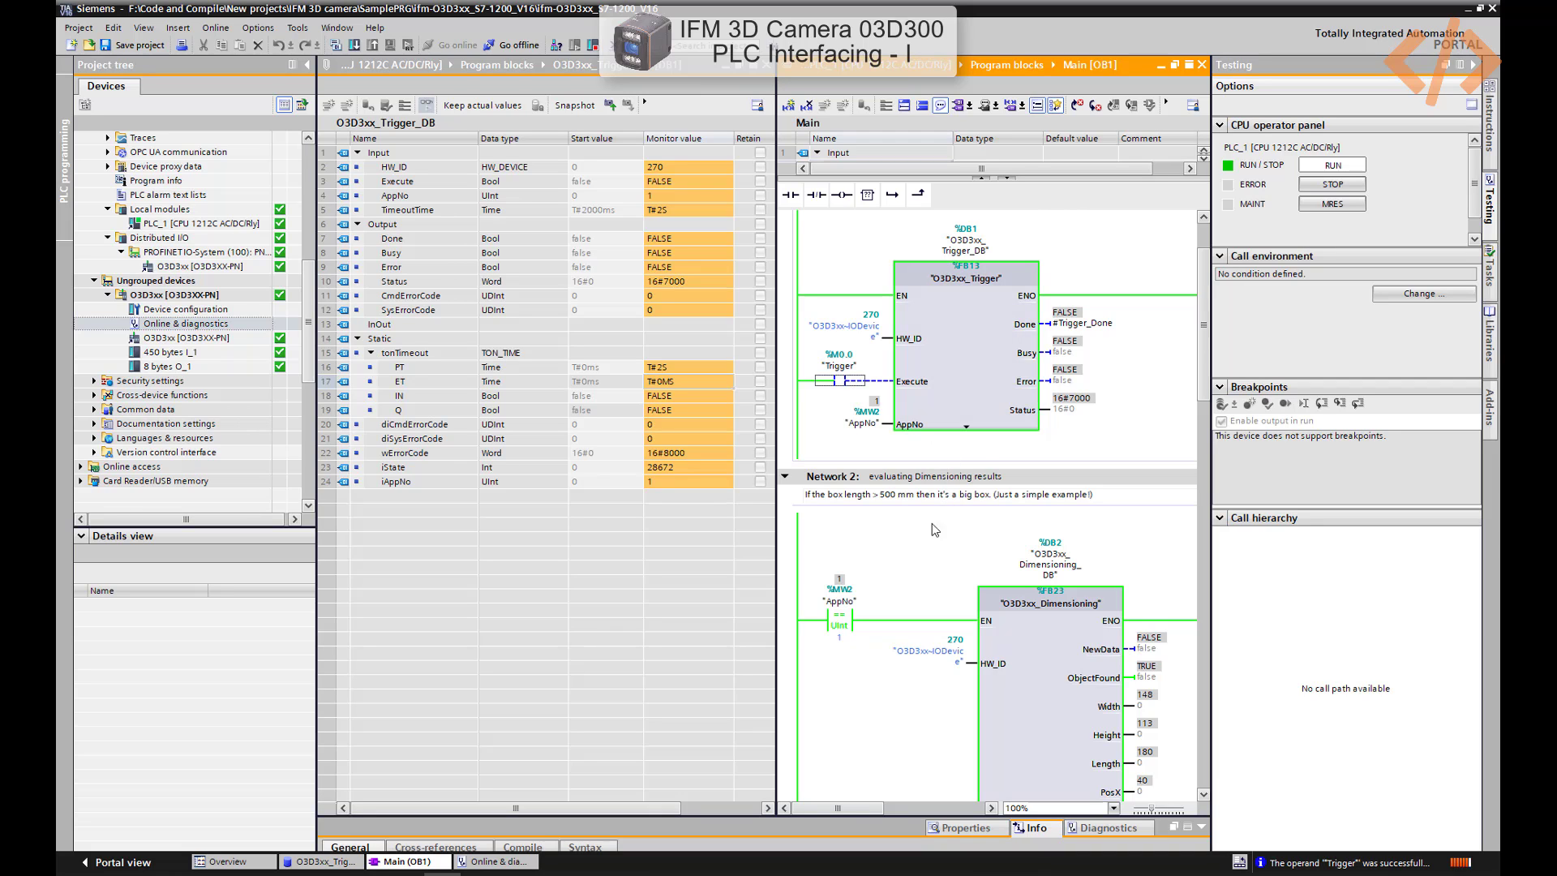
scroll(922, 555, down, 3)
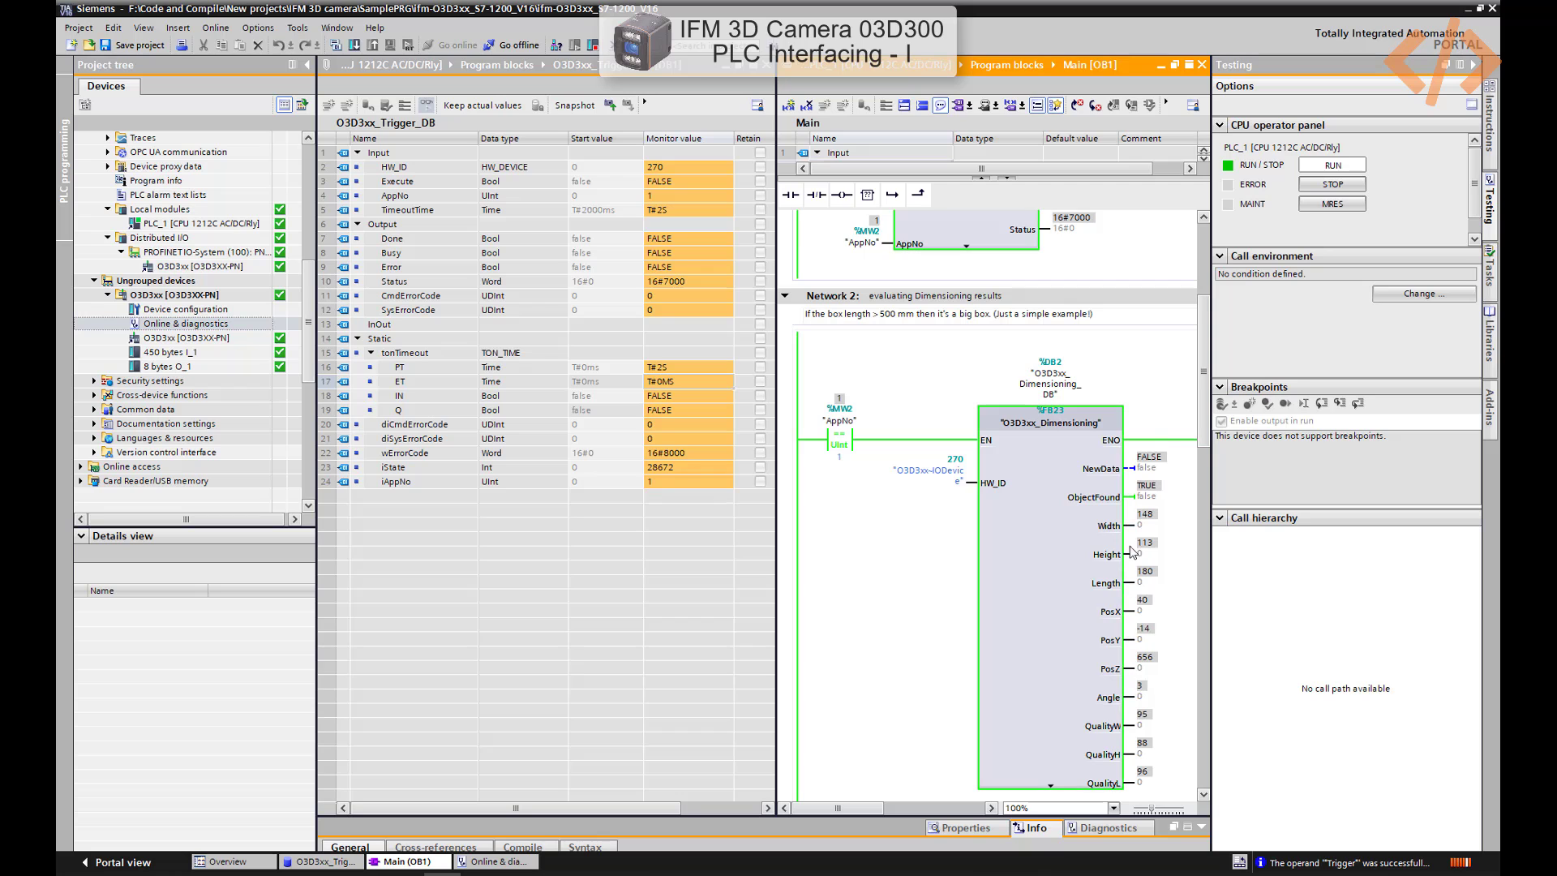
scroll(1127, 637, up, 5)
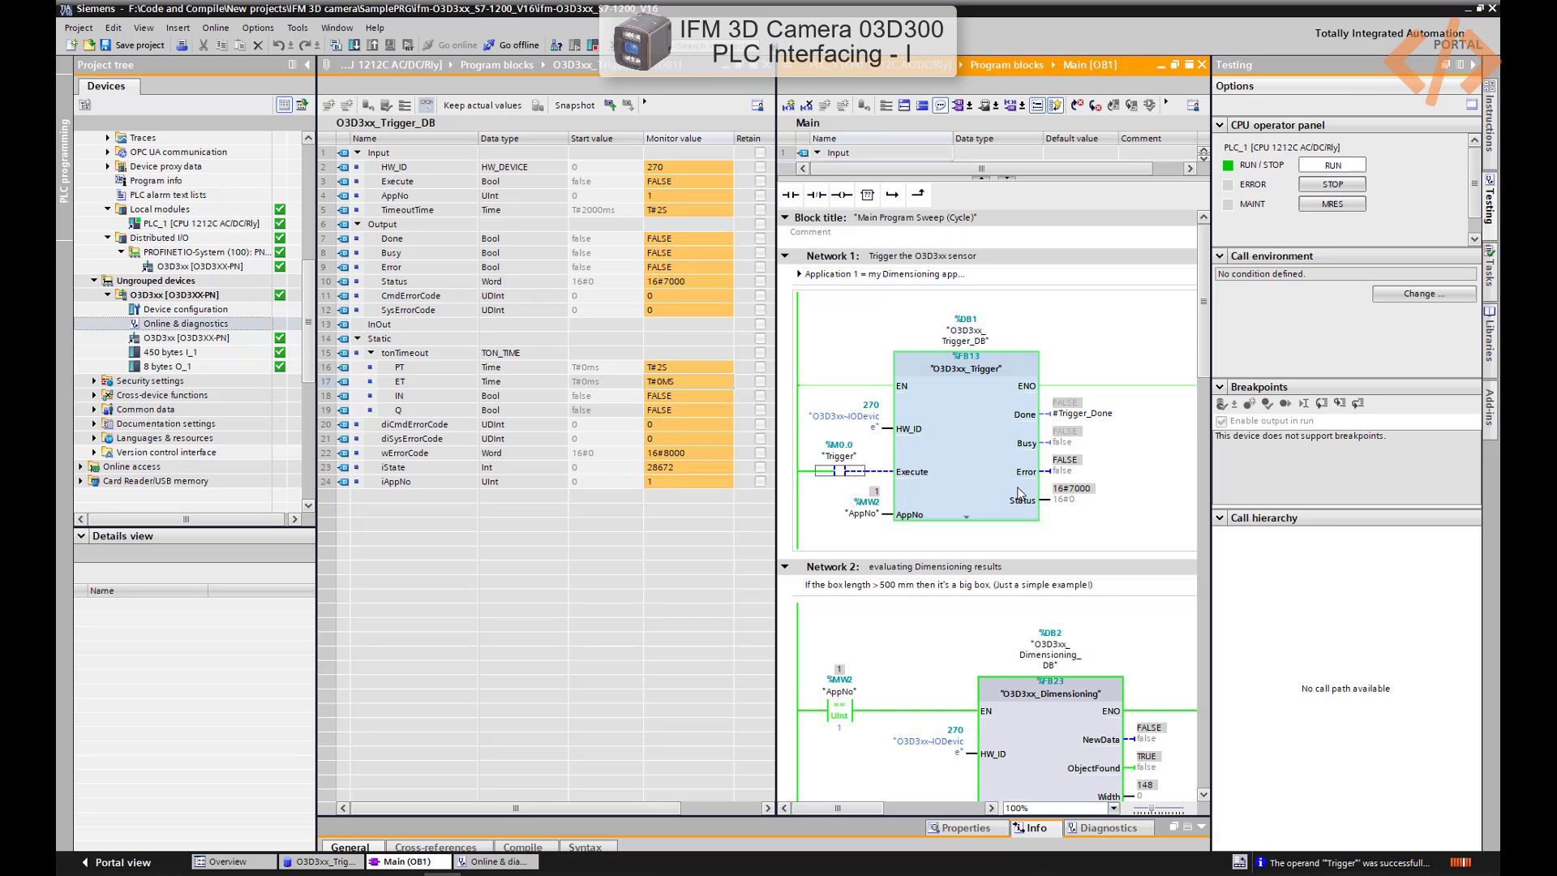
View the camera's Results (length 0.180 m, width 0.148 m, height 0.114 m), then return to TIA Portal
click(406, 874)
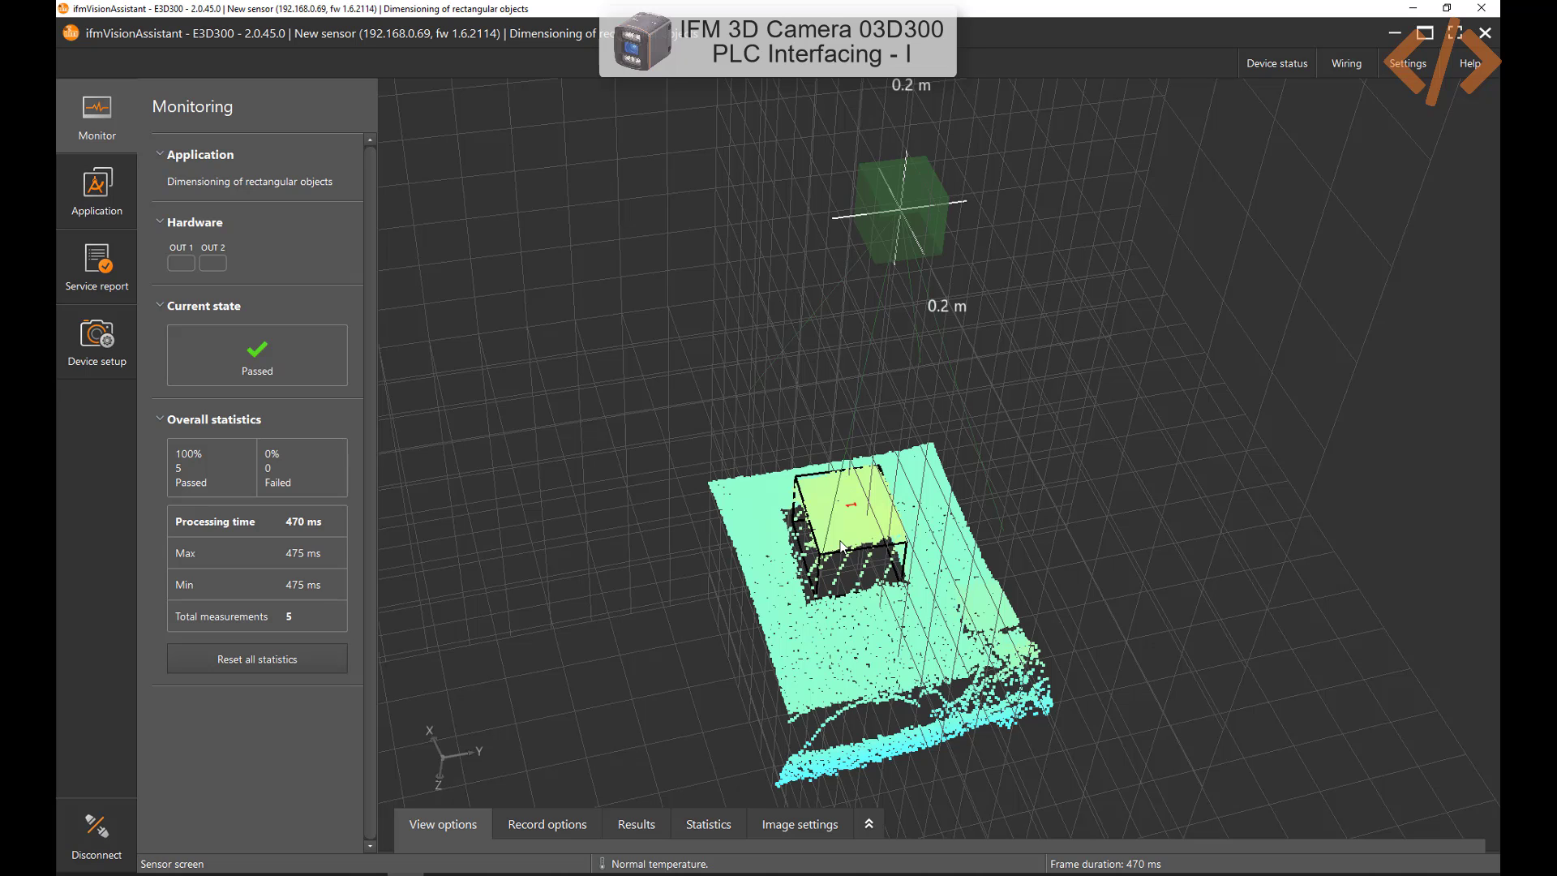
click(649, 825)
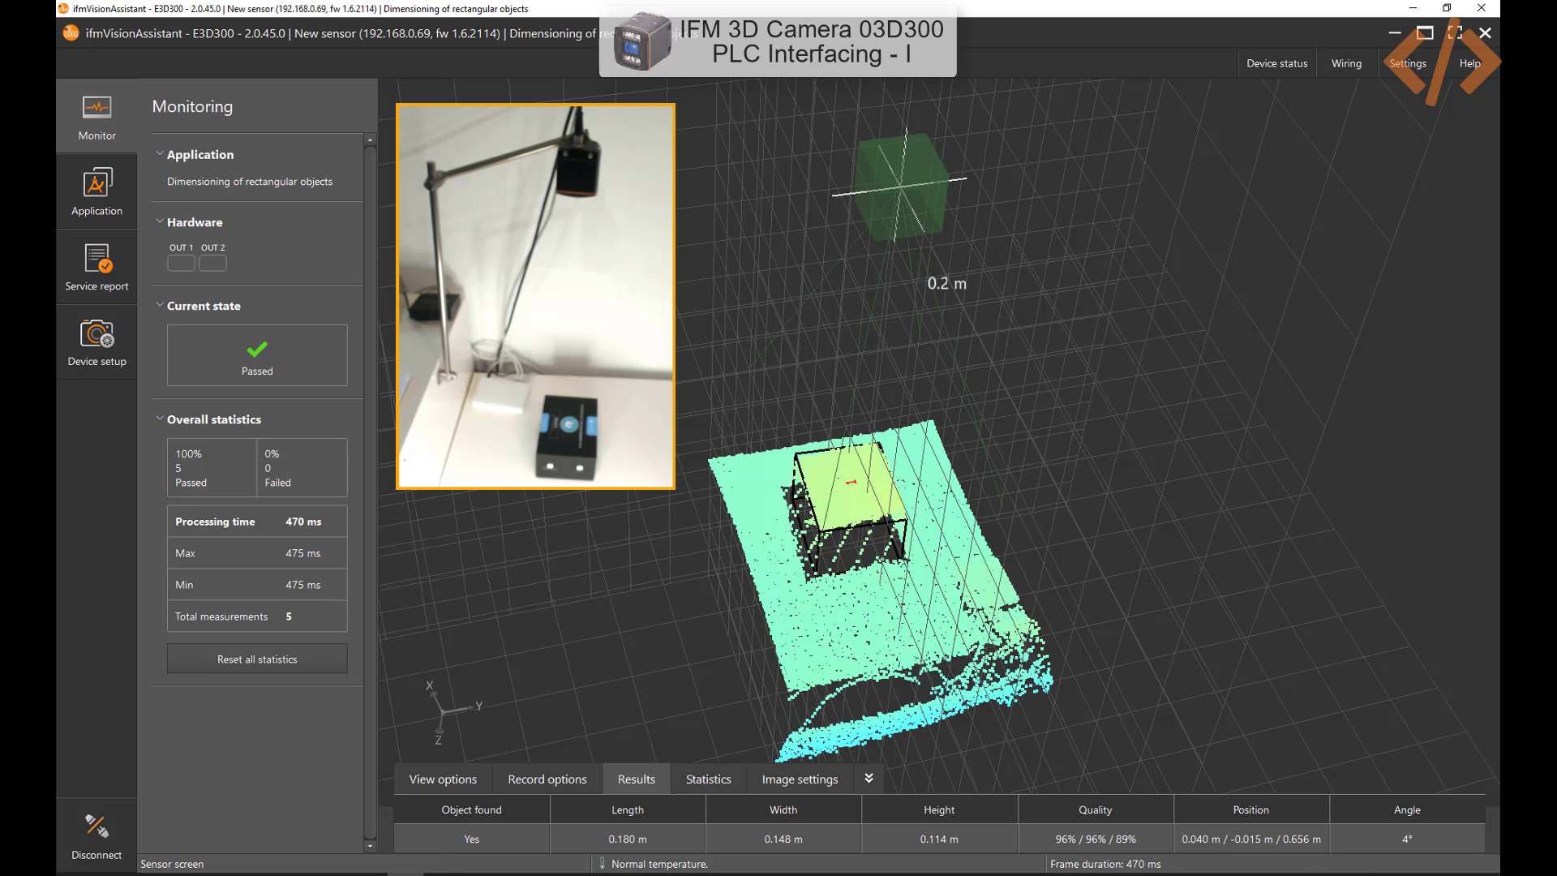
click(446, 814)
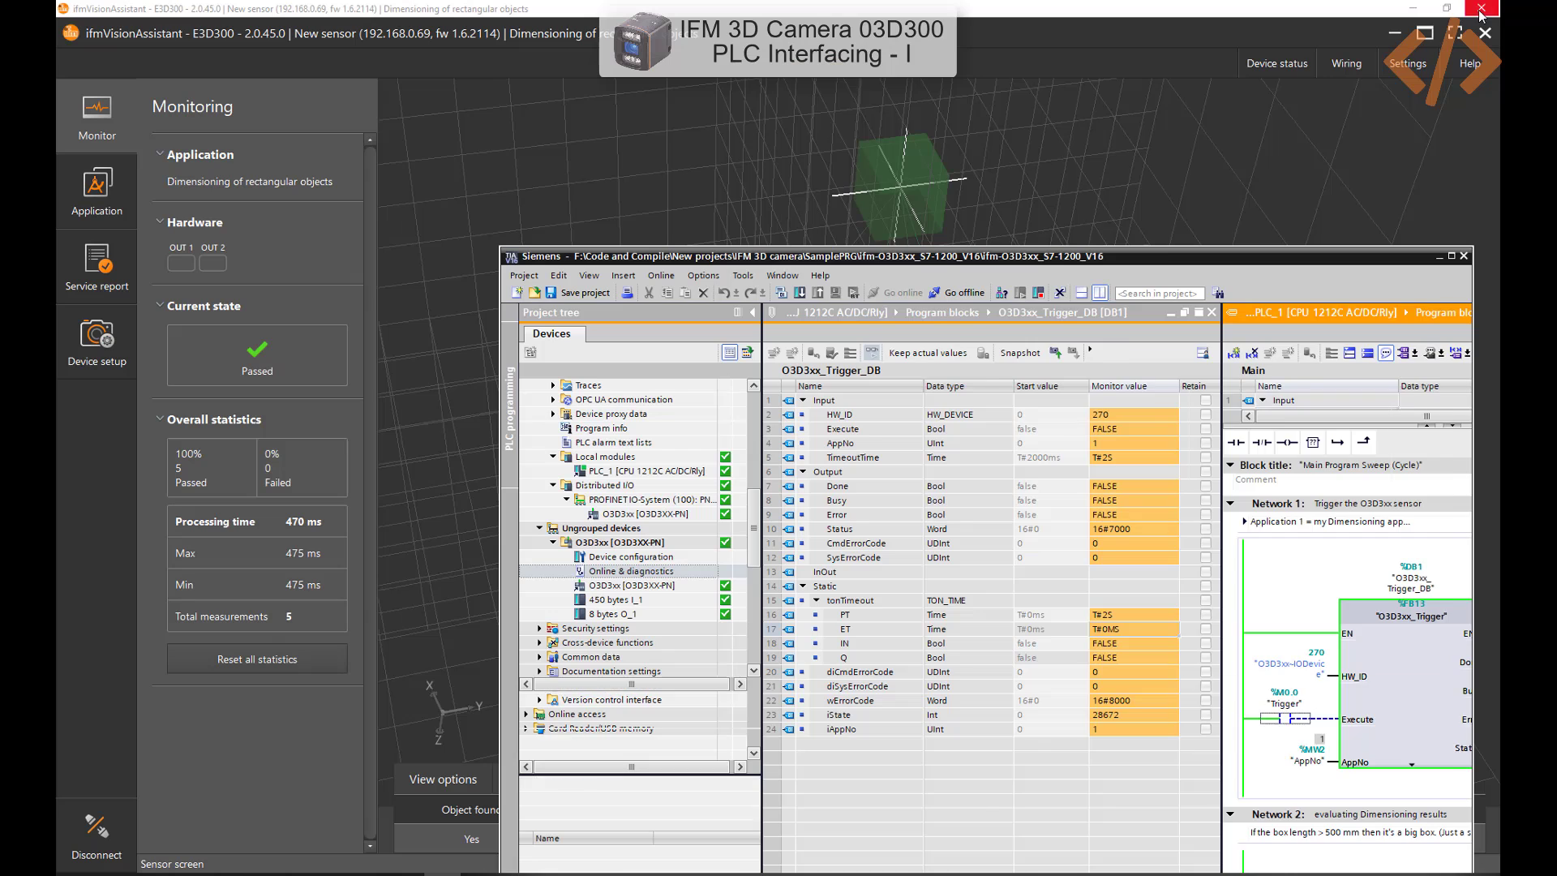
Restore the TIA window, collapse the Testing card and close the Trigger_DB editor, leaving only Main
click(1480, 9)
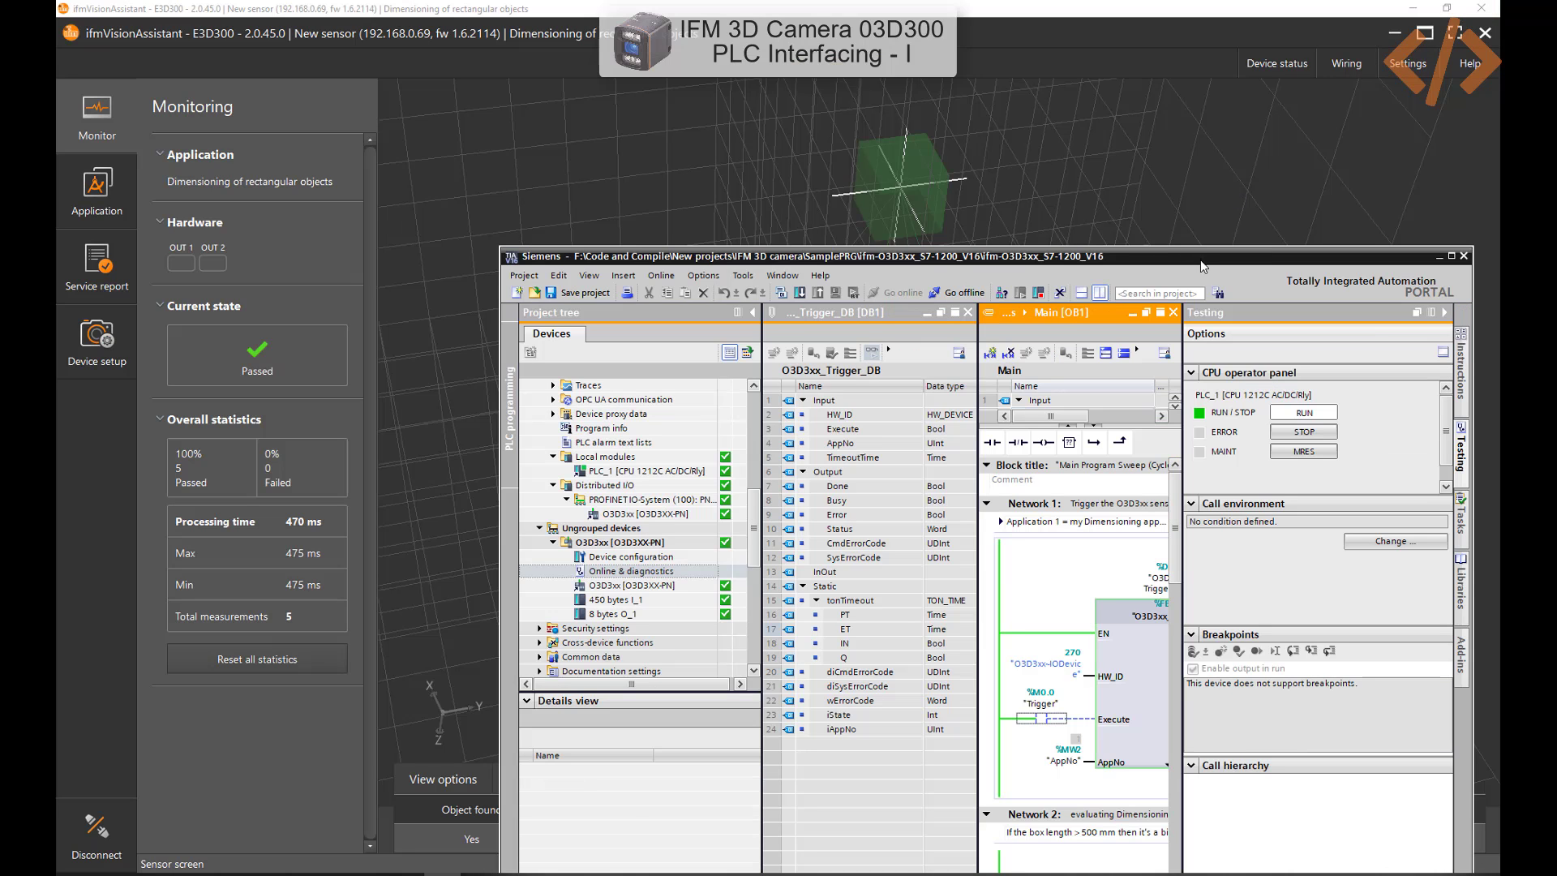
click(1444, 312)
click(1094, 352)
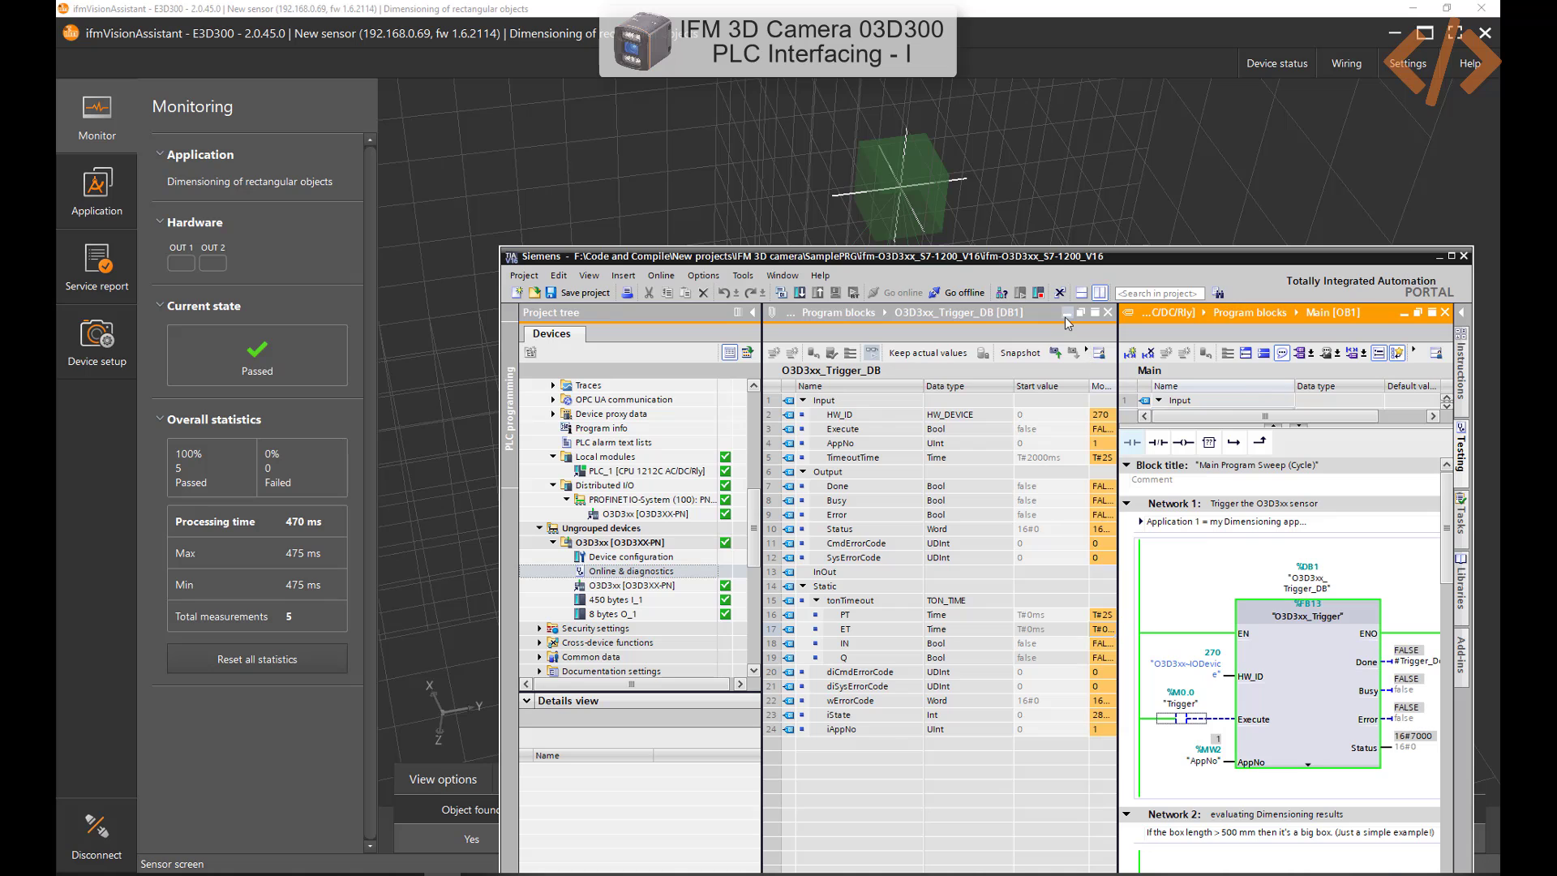
click(1067, 313)
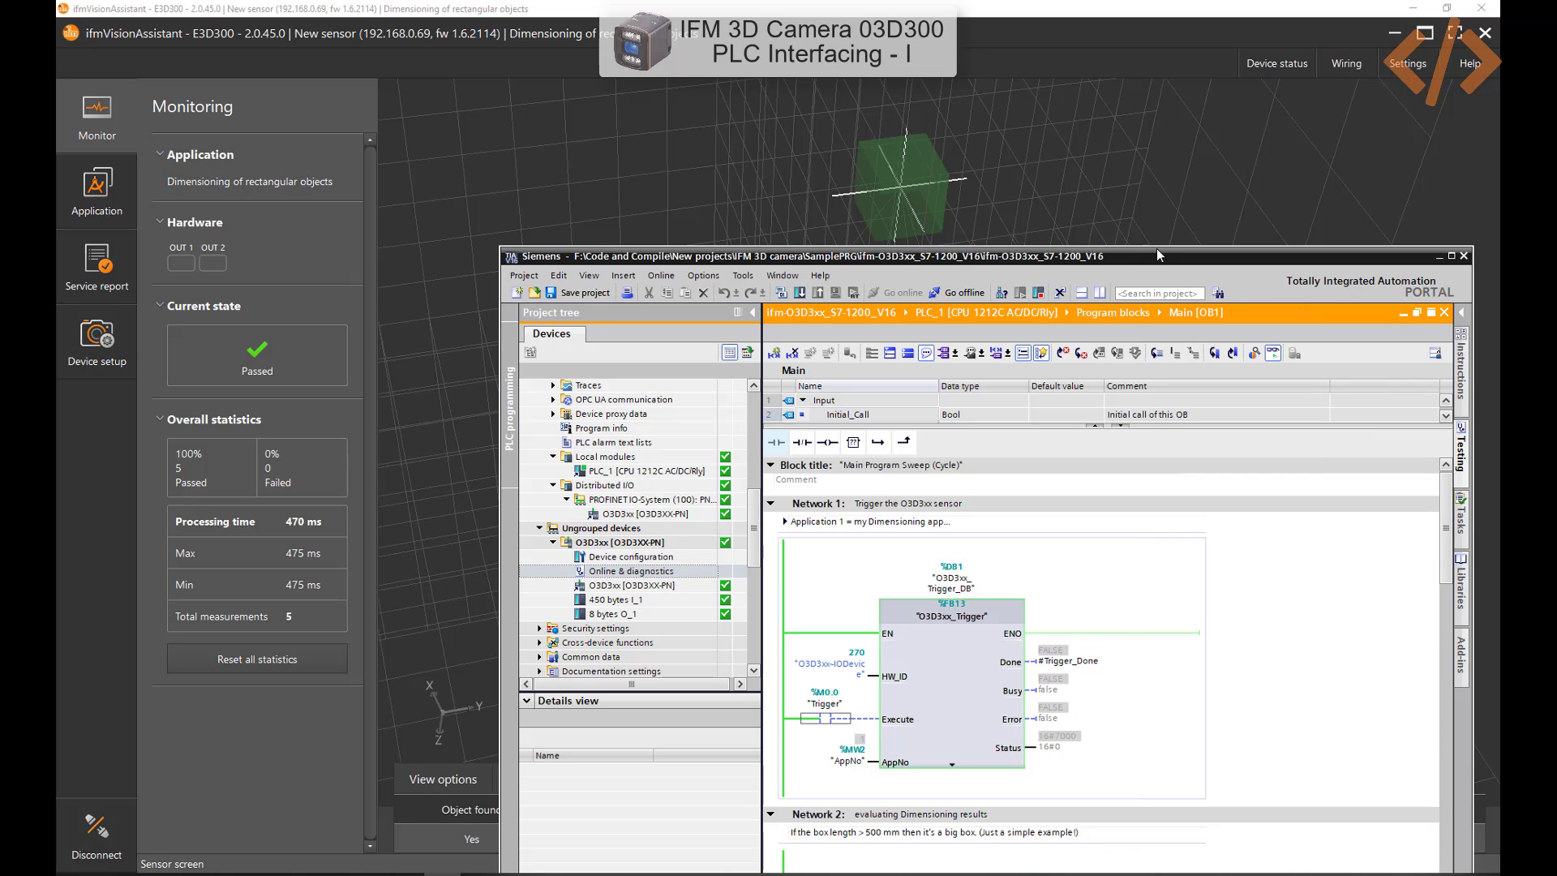
Shrink the TIA Portal window and place it at the right, beside the camera's 3D view
drag(1162, 244, 697, 194)
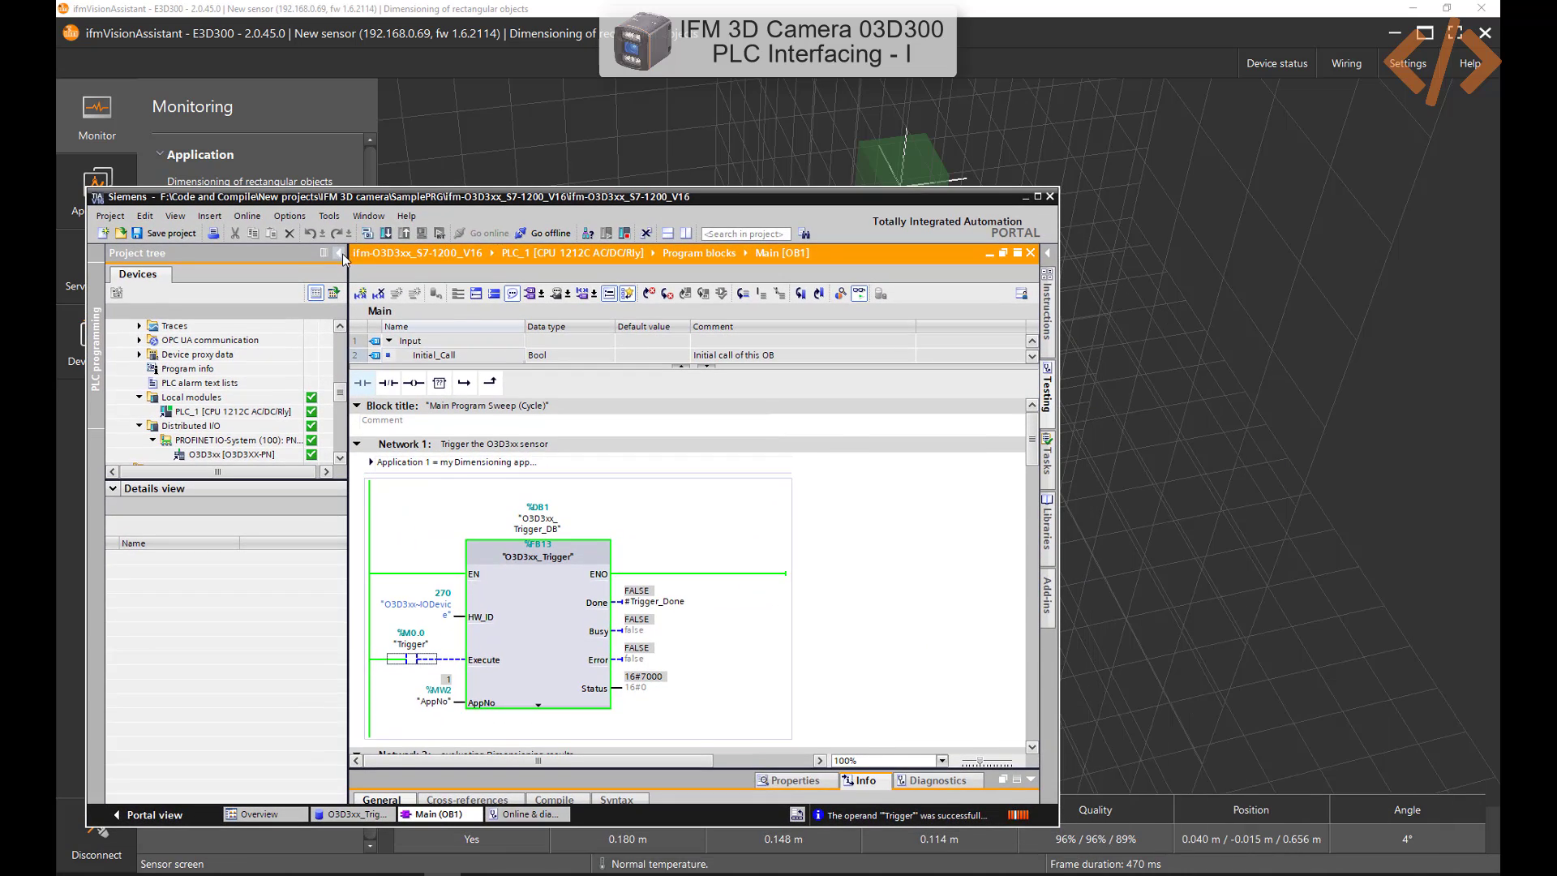
key(alt+Tab)
key(alt+Tab)
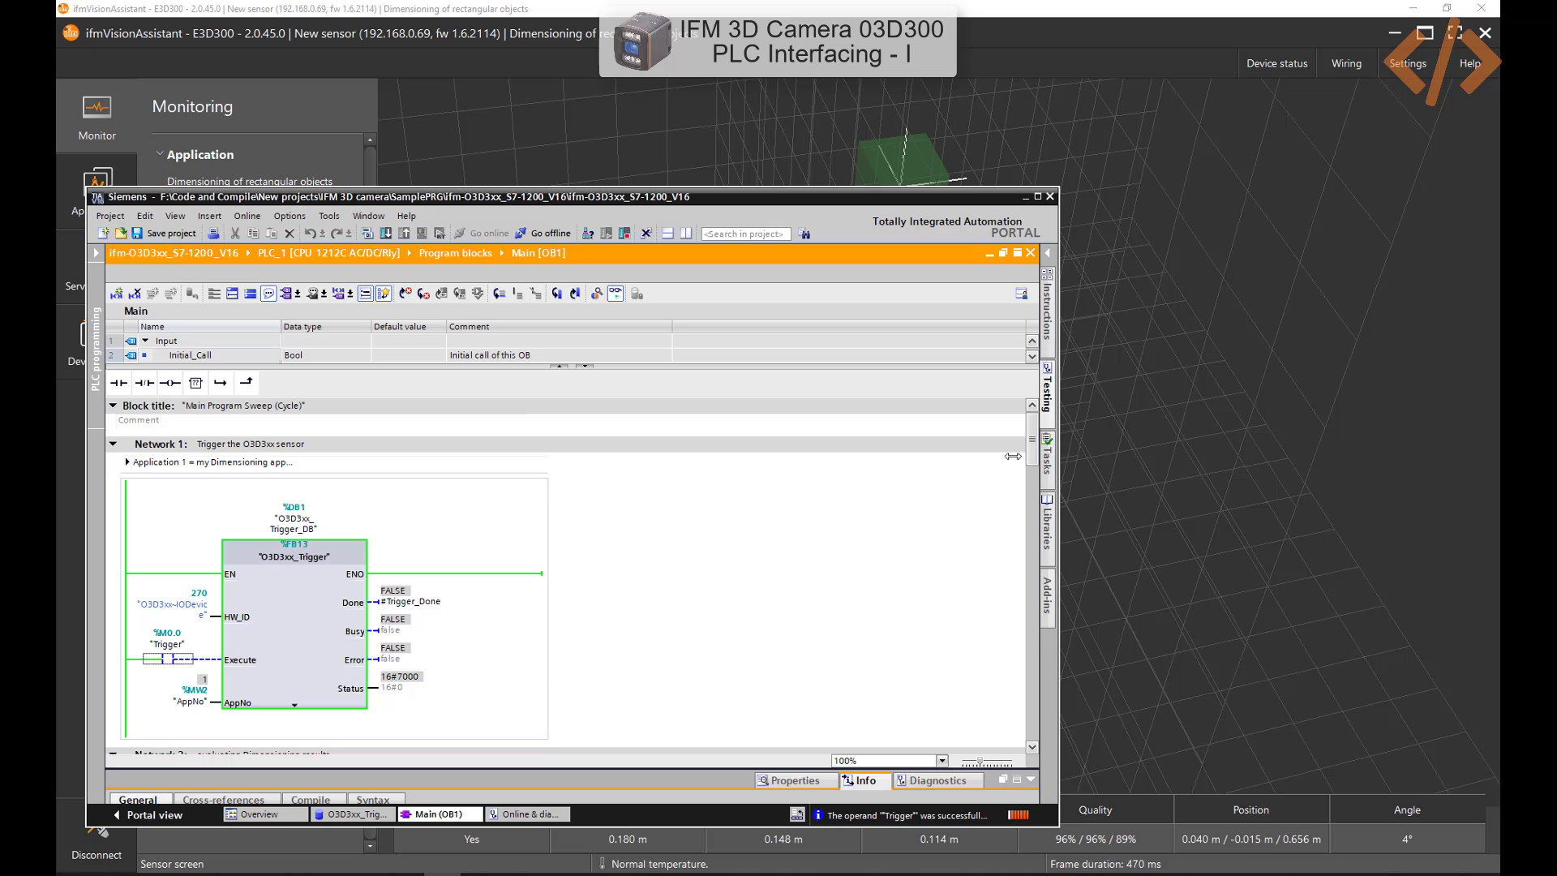
drag(1013, 457, 591, 444)
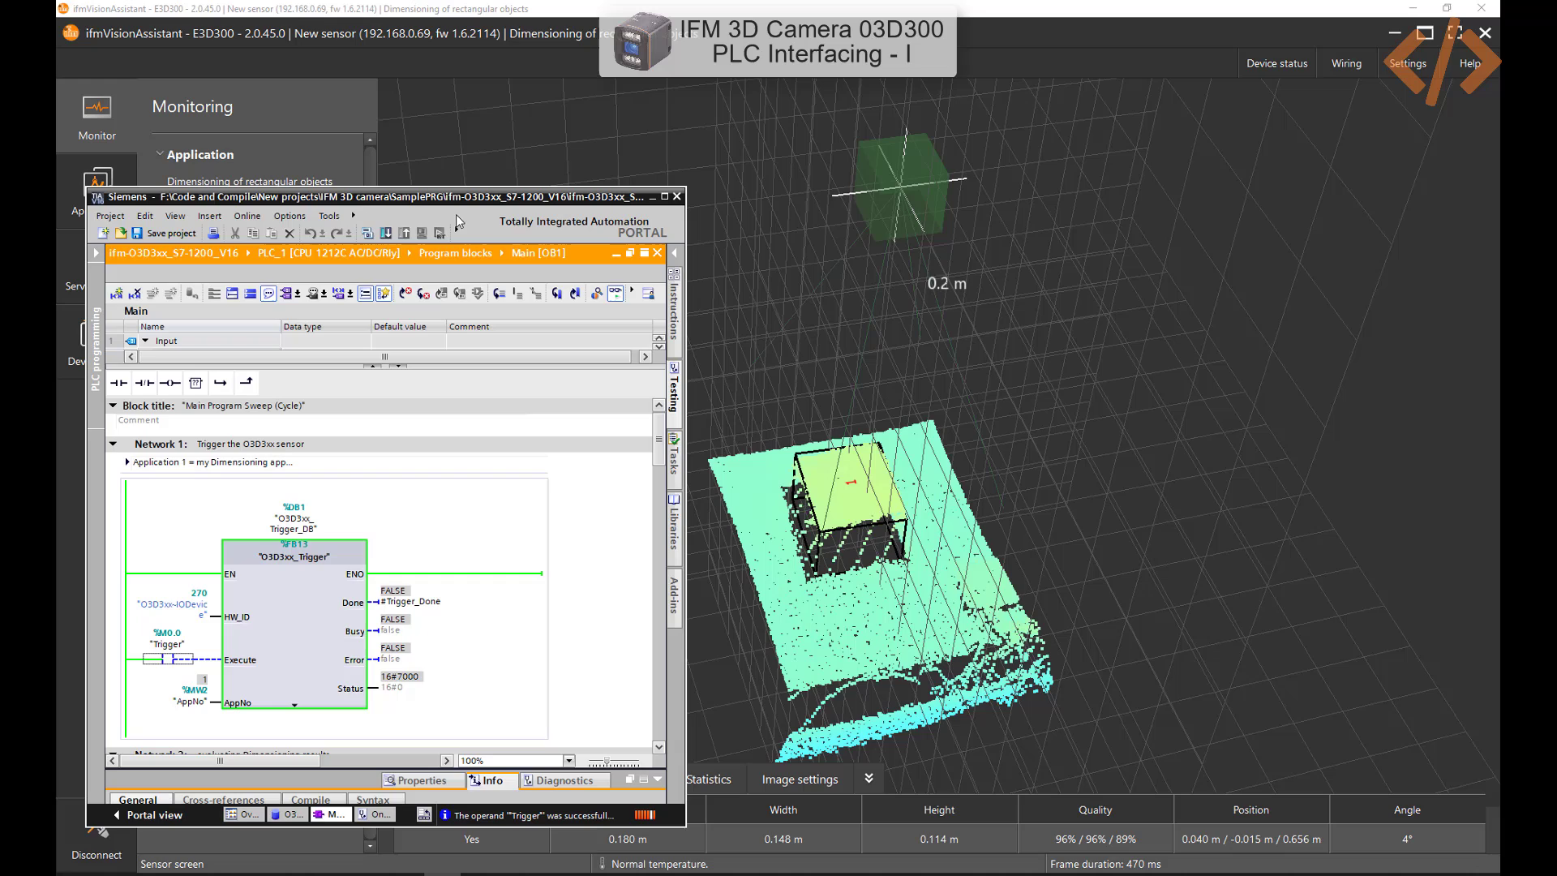
drag(455, 201, 1430, 91)
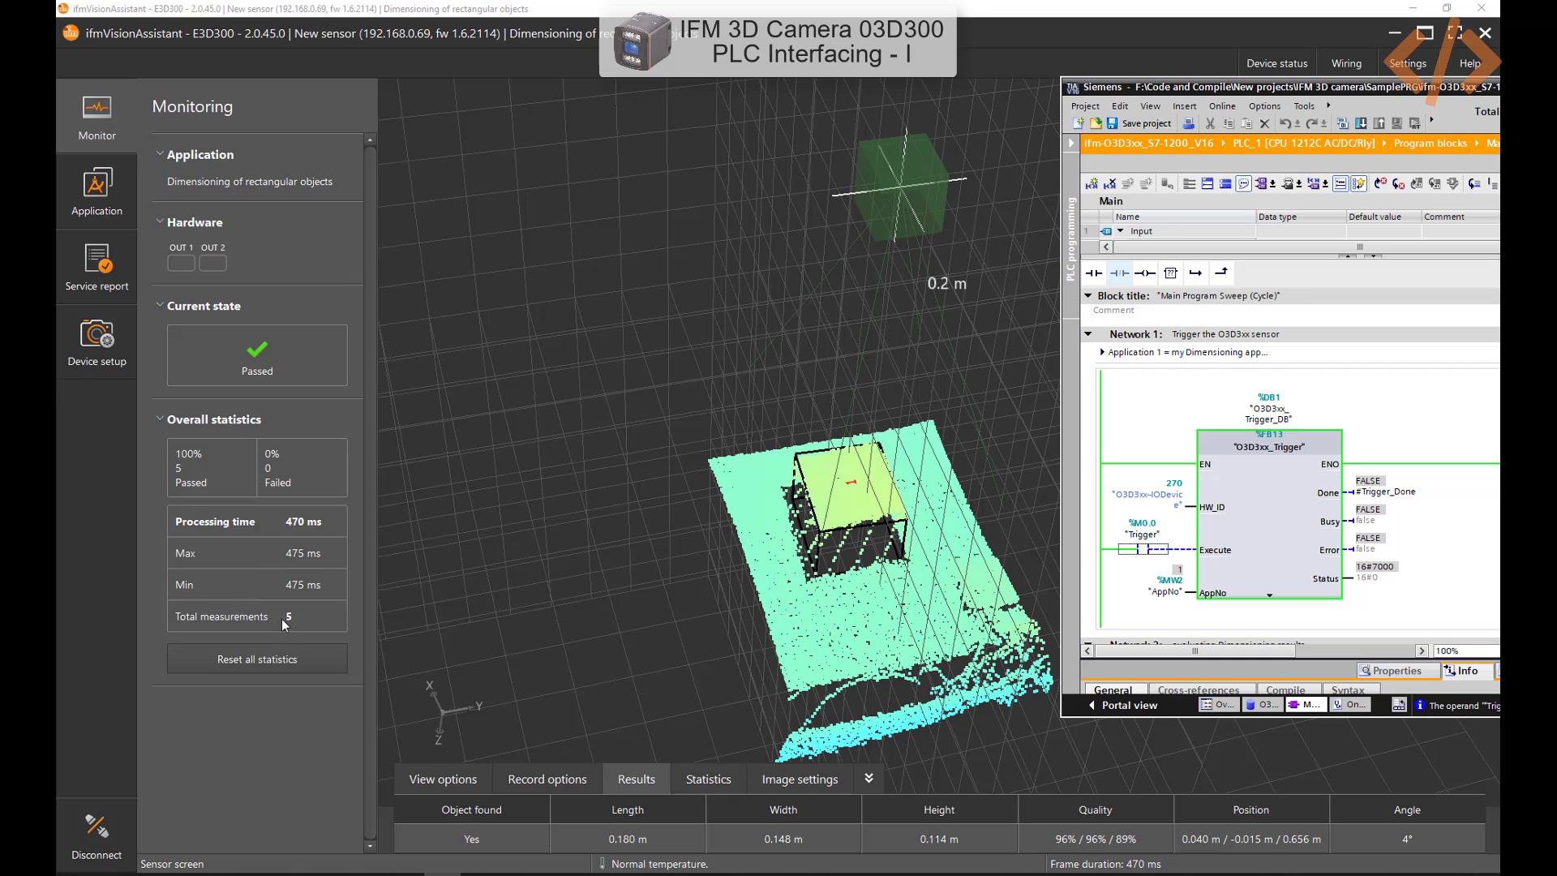
Reset the camera statistics, then force Trigger to 1 to record one measurement (Length 180)
click(264, 657)
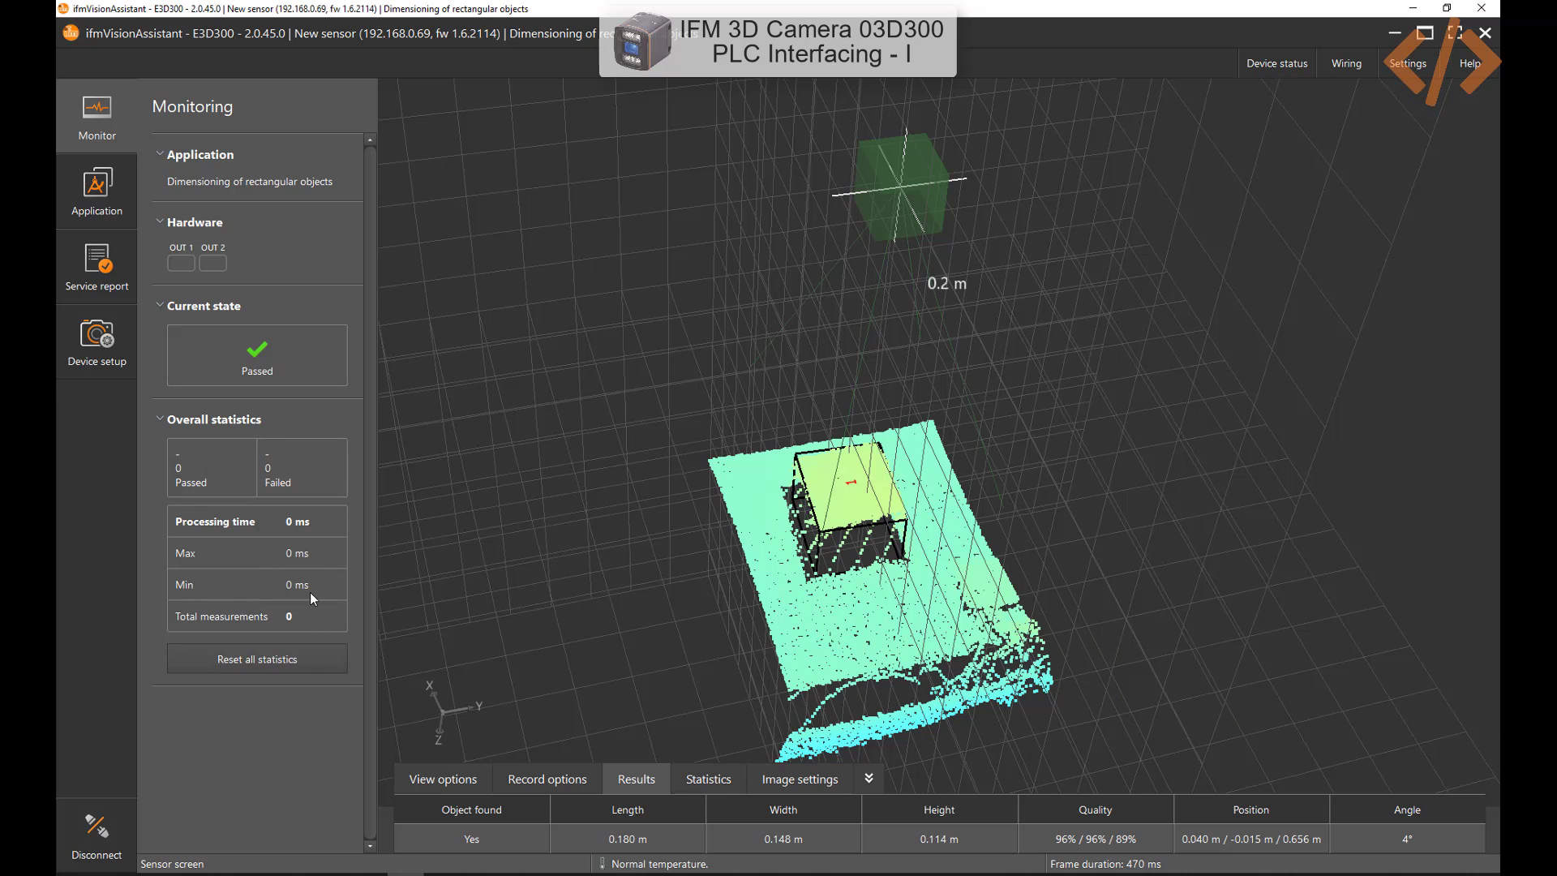
click(479, 874)
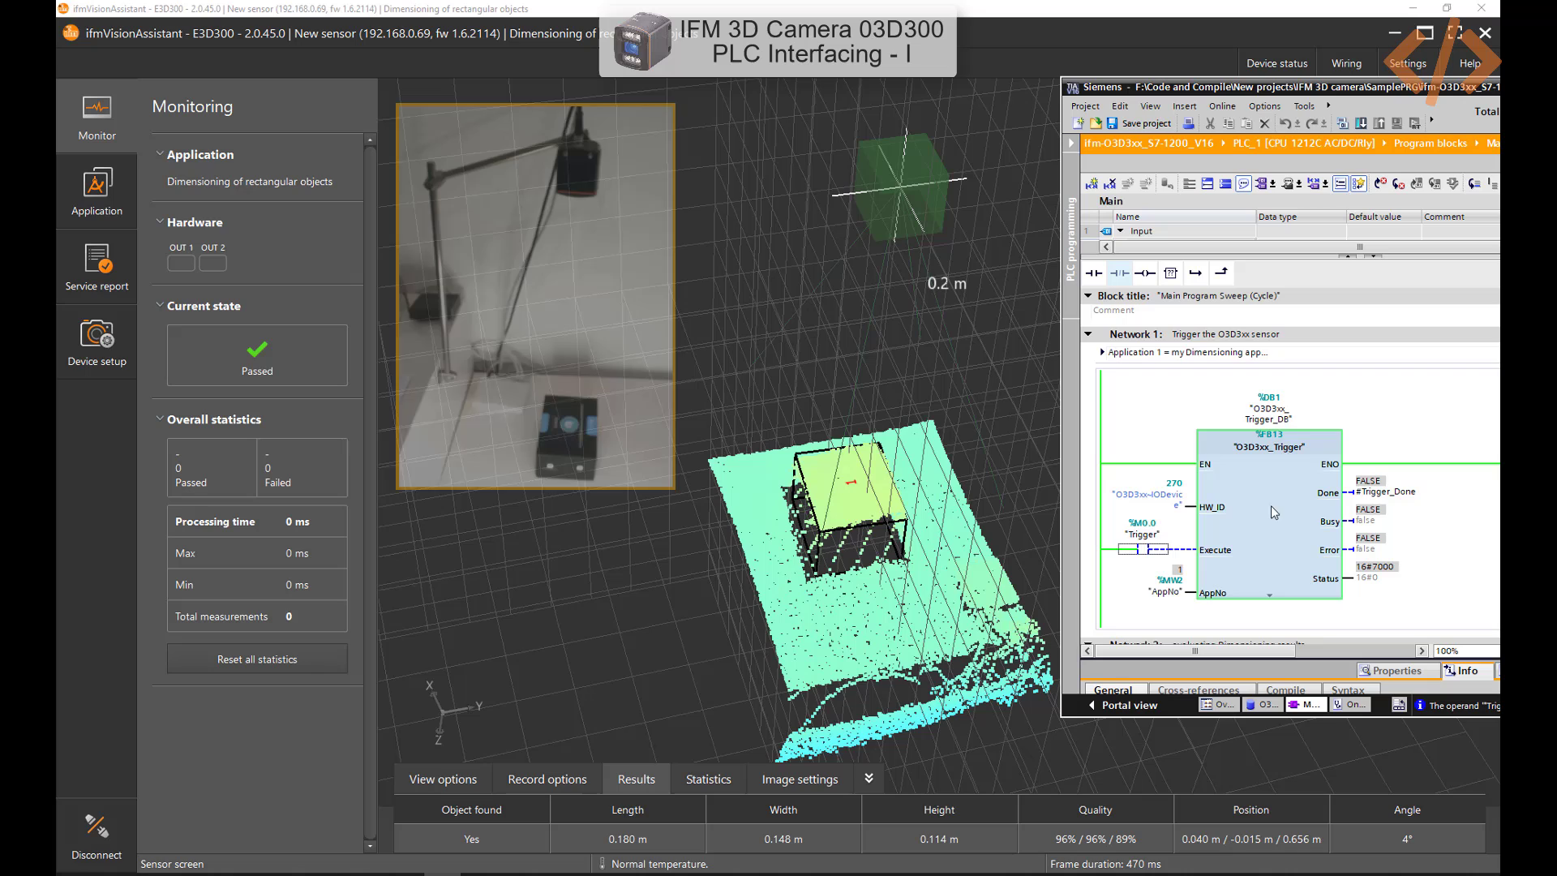
right_click(1139, 554)
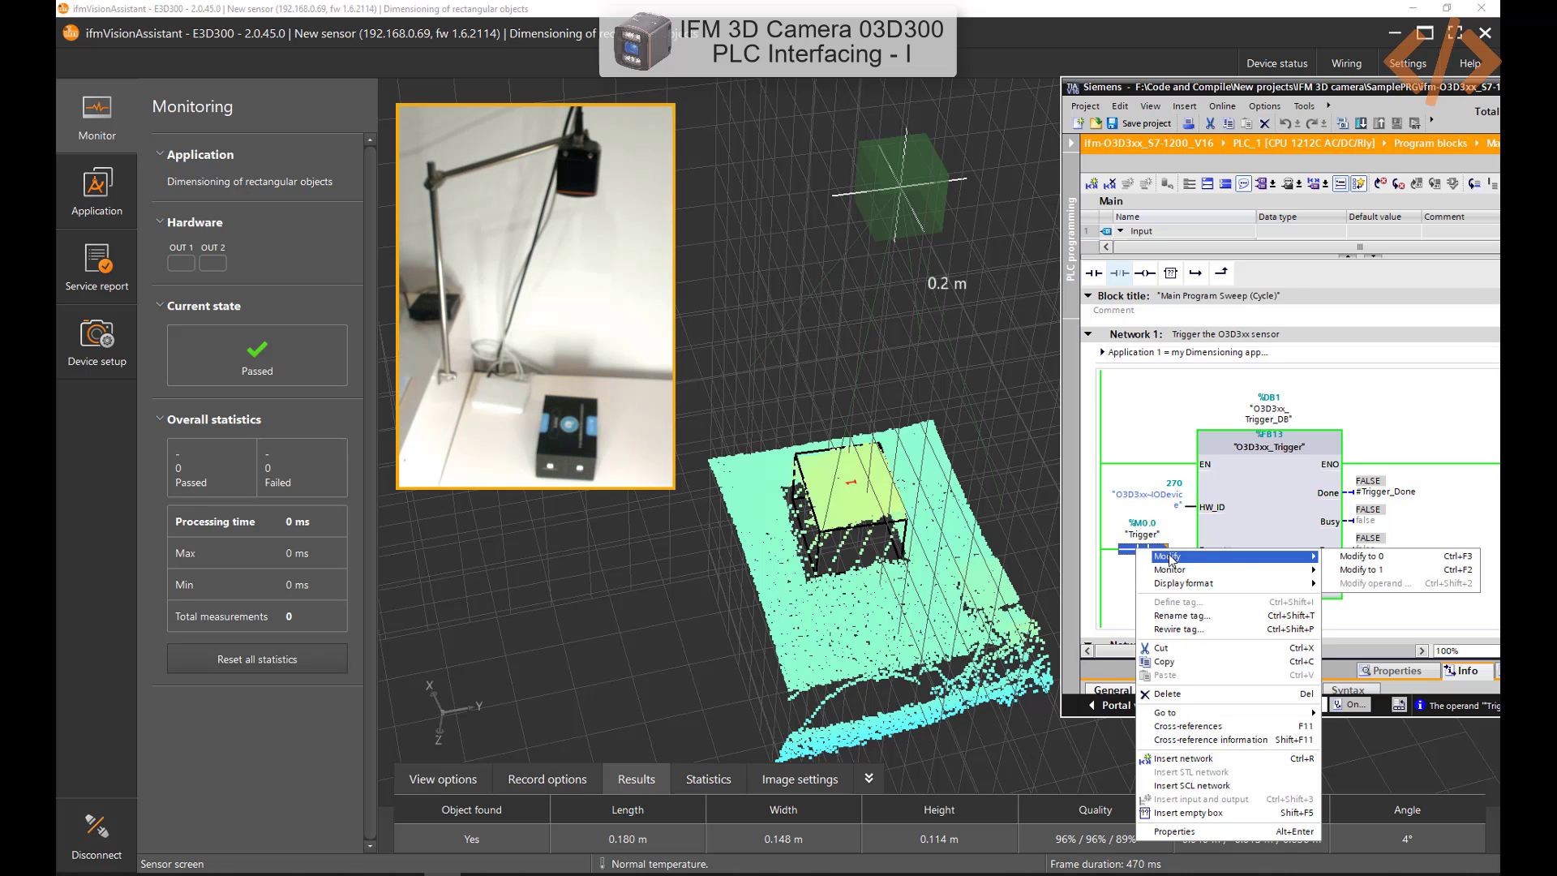
click(1360, 568)
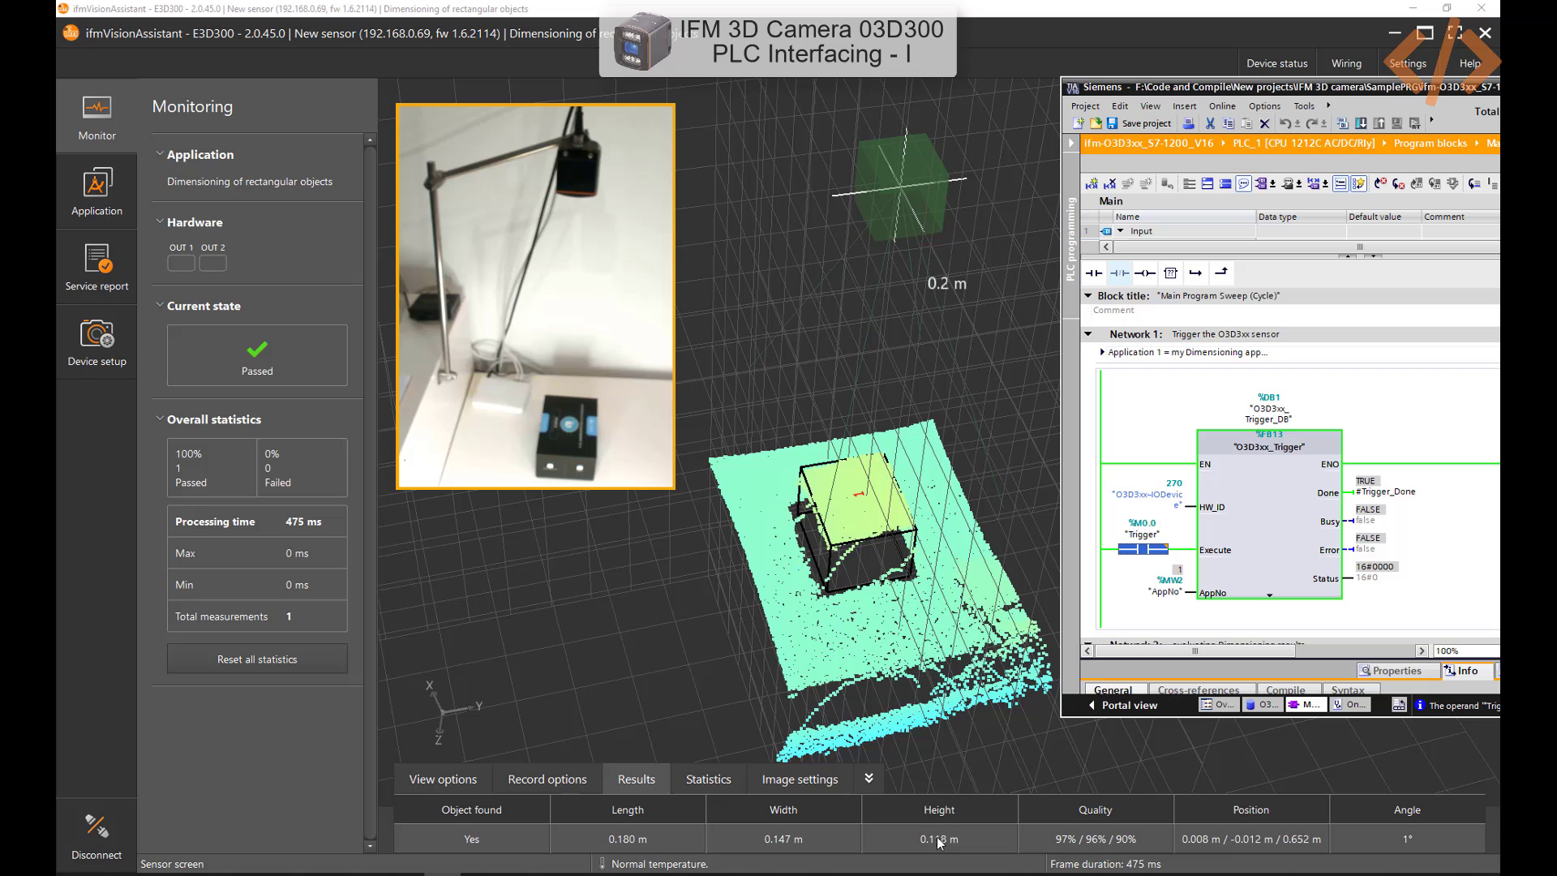
drag(1313, 91, 1297, 82)
scroll(1393, 416, down, 10)
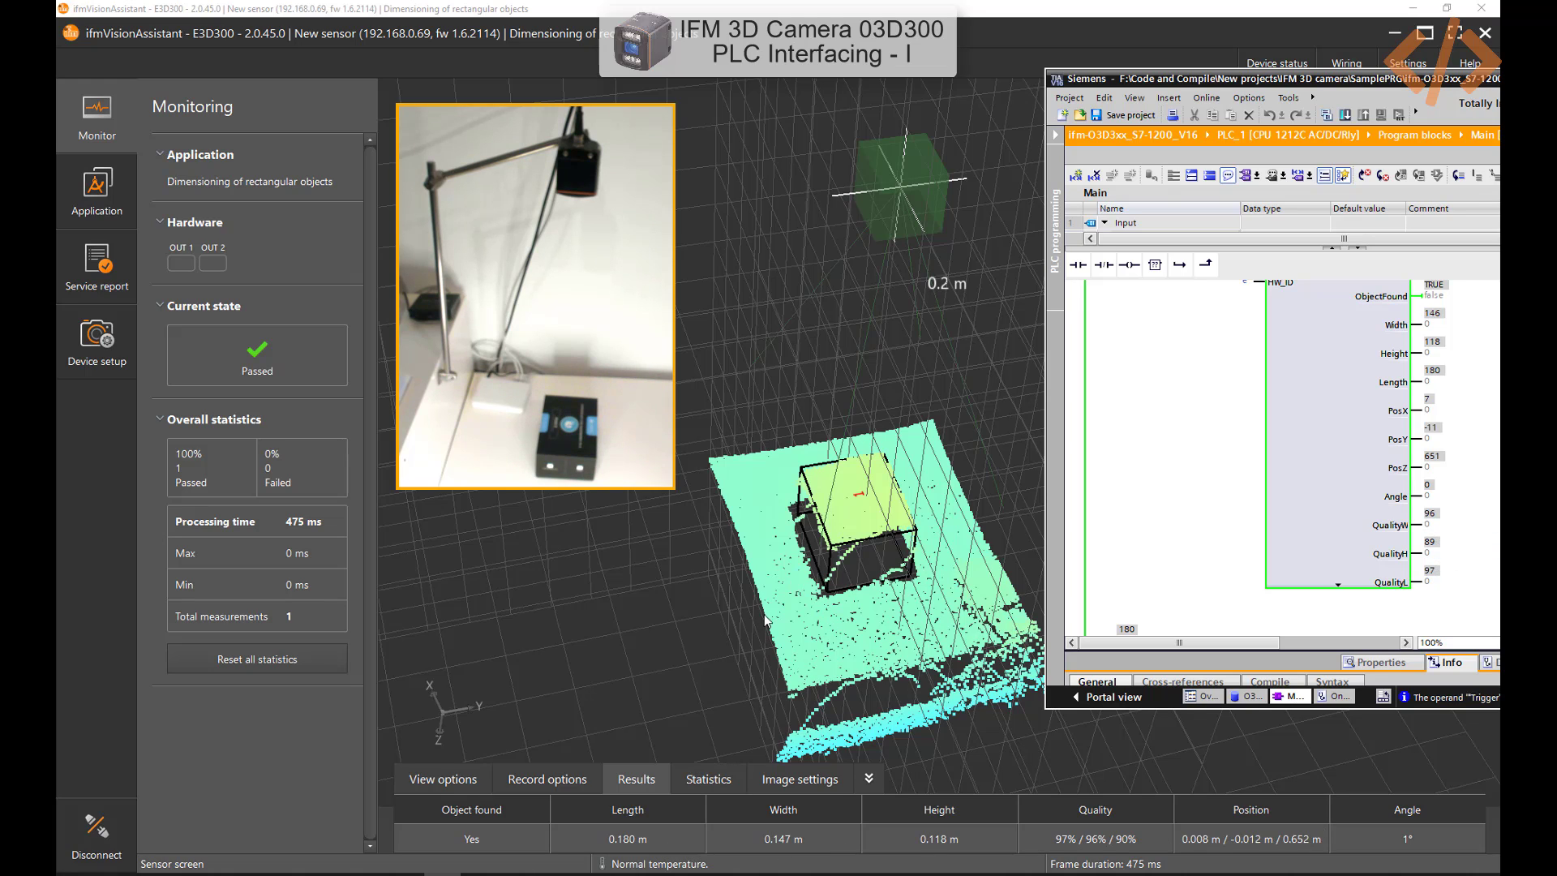
scroll(1304, 490, up, 5)
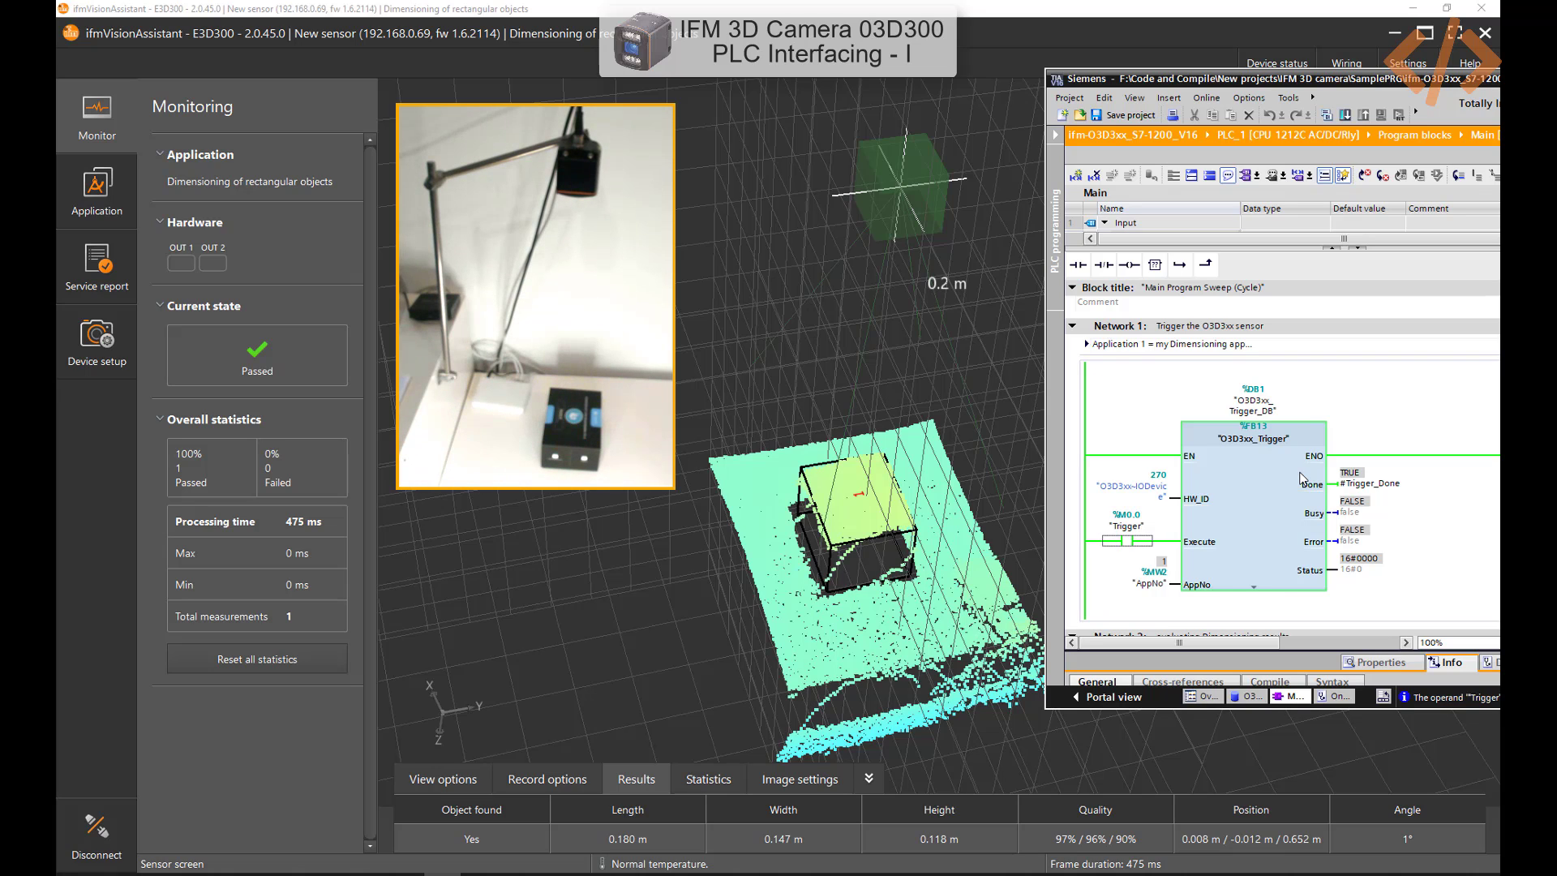
Force Trigger to 0 and back to 1 to fire a new camera measurement
right_click(1129, 541)
mouse_move(1297, 551)
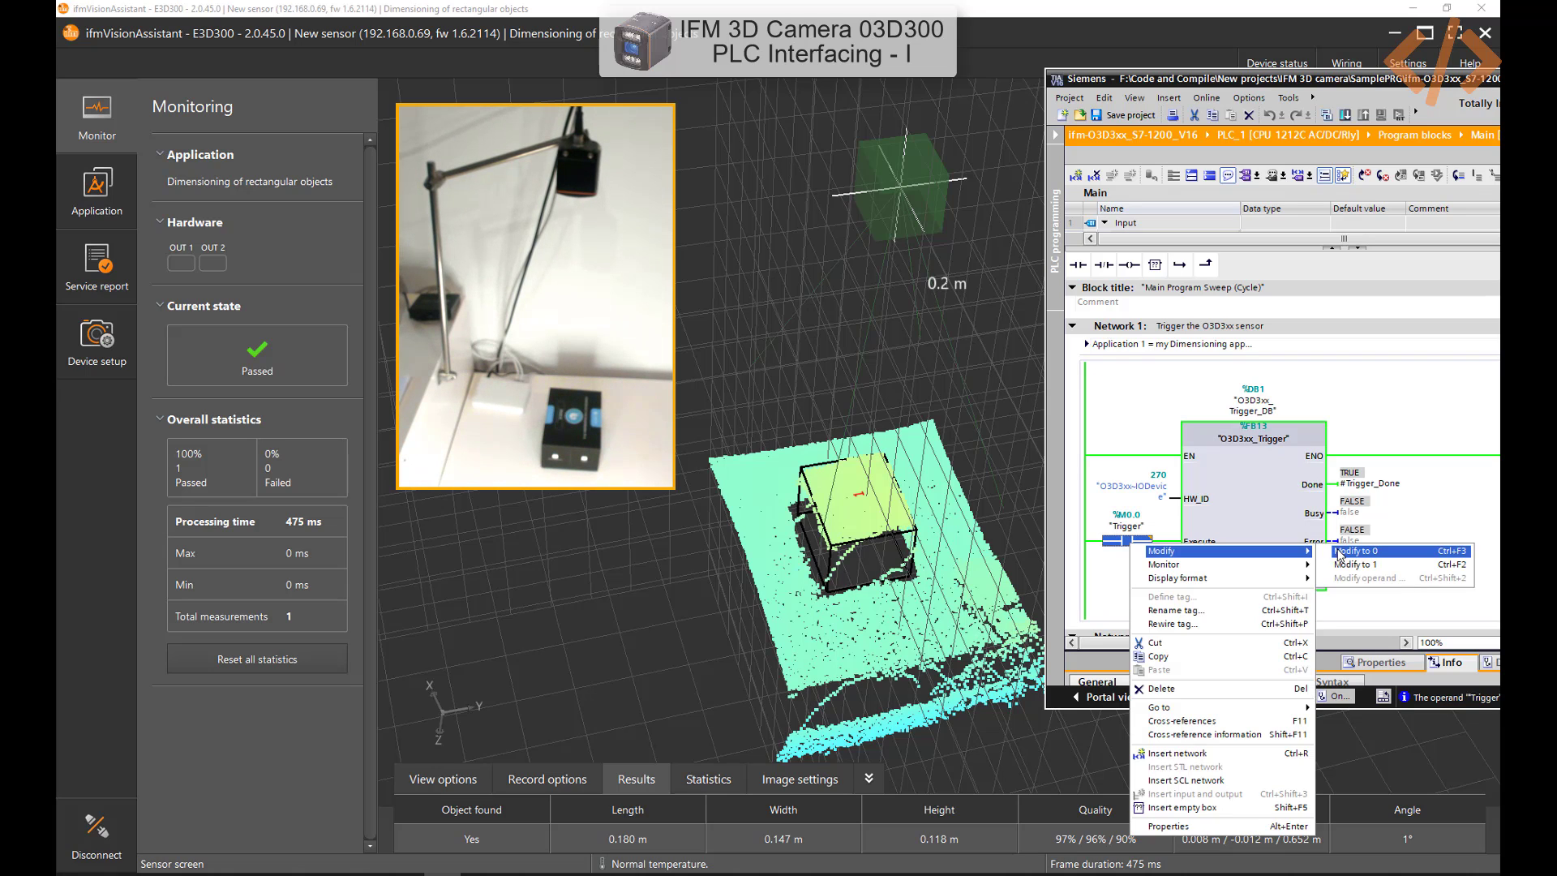
click(1346, 551)
right_click(1127, 542)
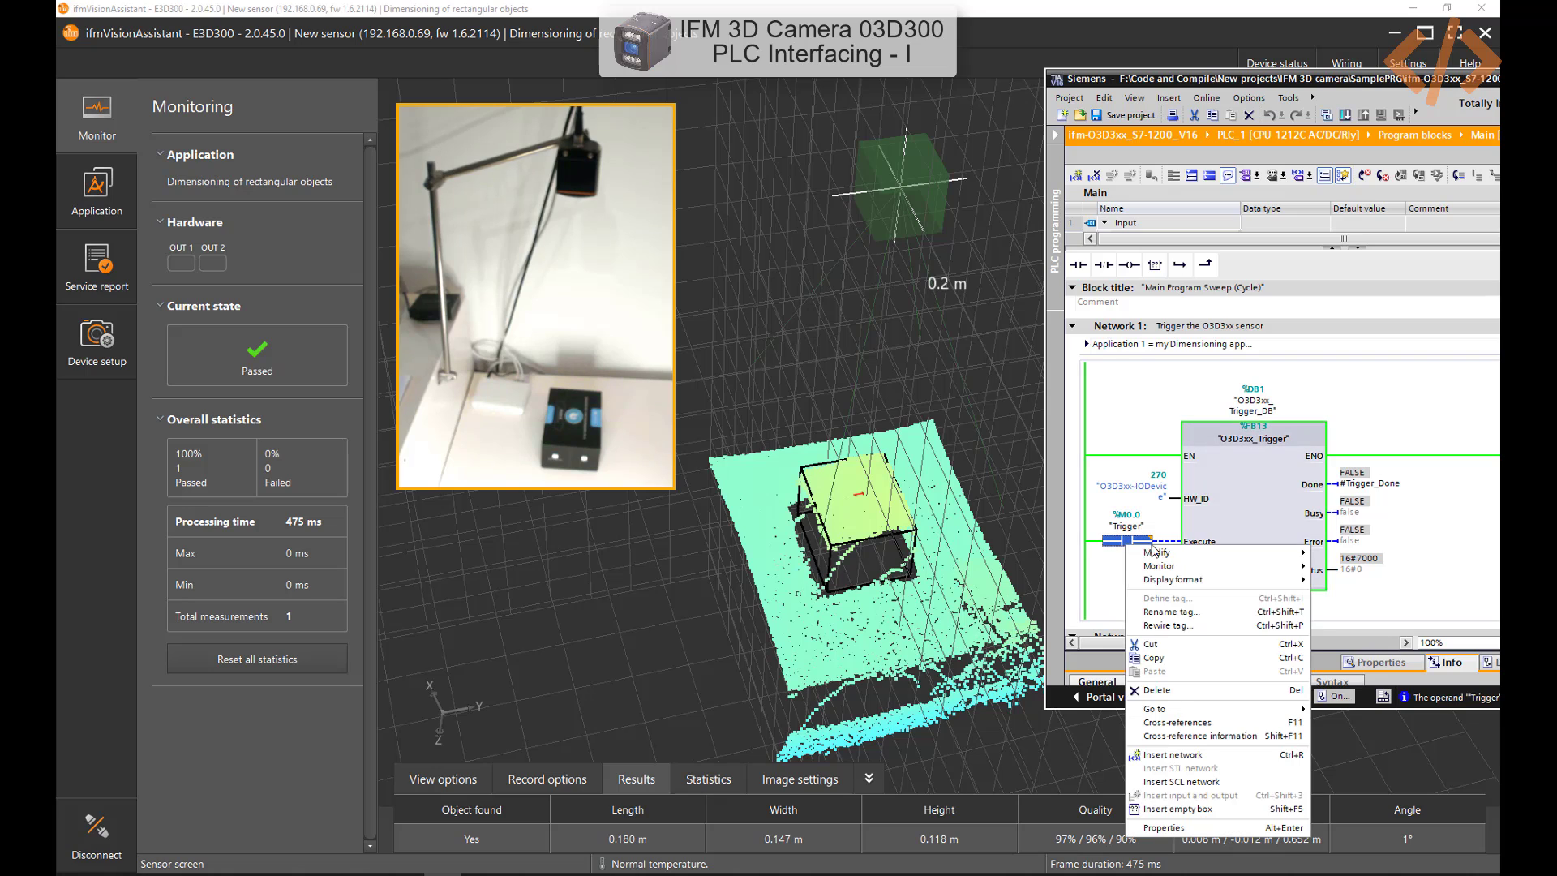
mouse_move(1155, 550)
click(1350, 565)
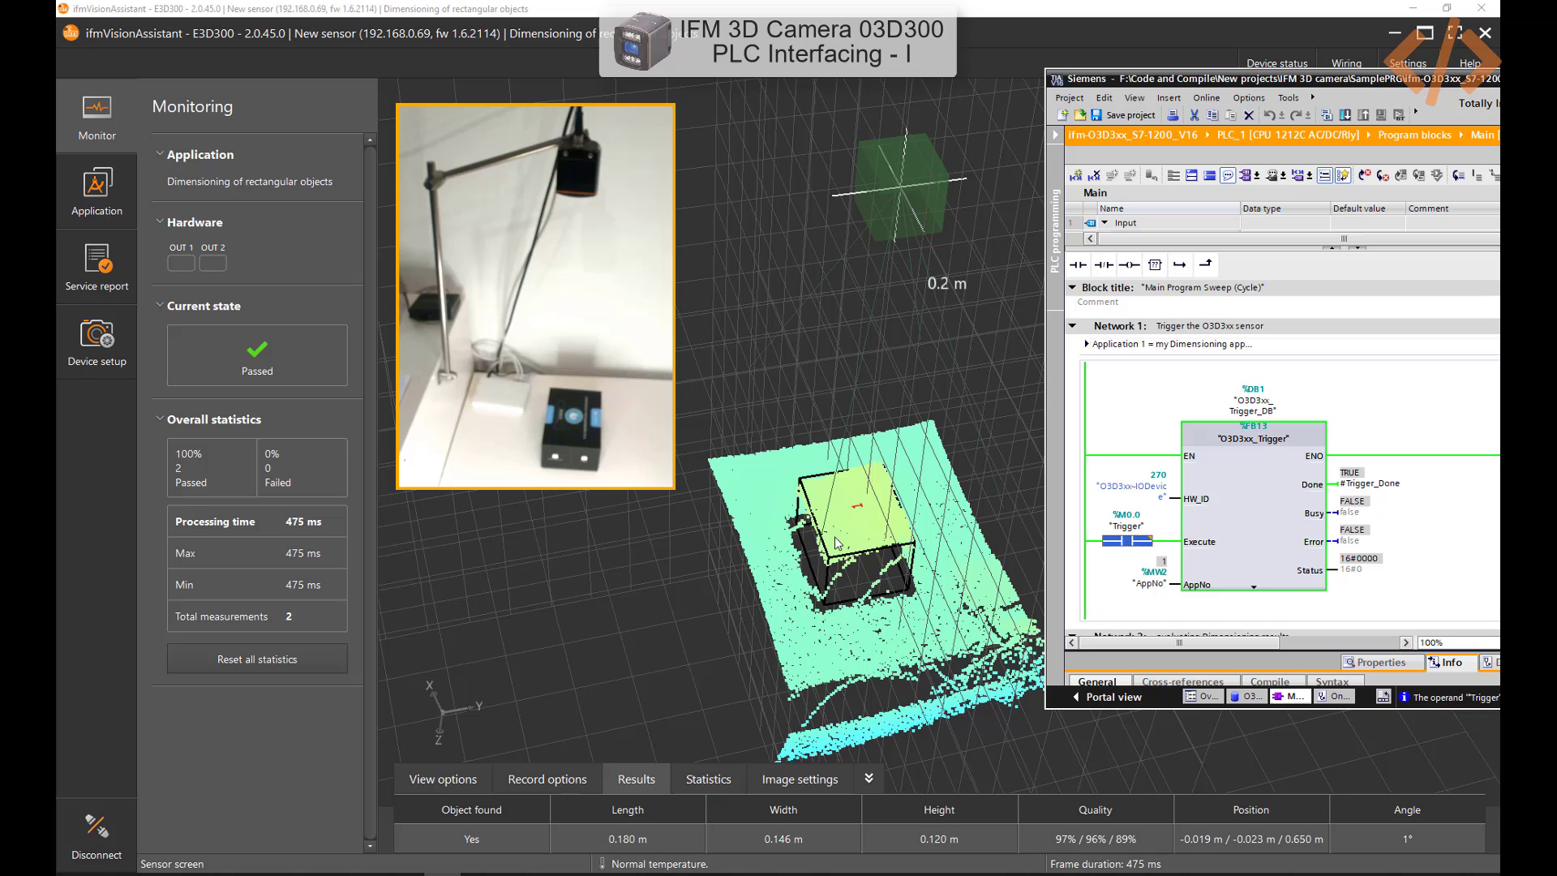
Check the Dimensioning outputs in Network 2 (width 146, height 120, length 179), then minimize TIA Portal
scroll(1369, 519, down, 5)
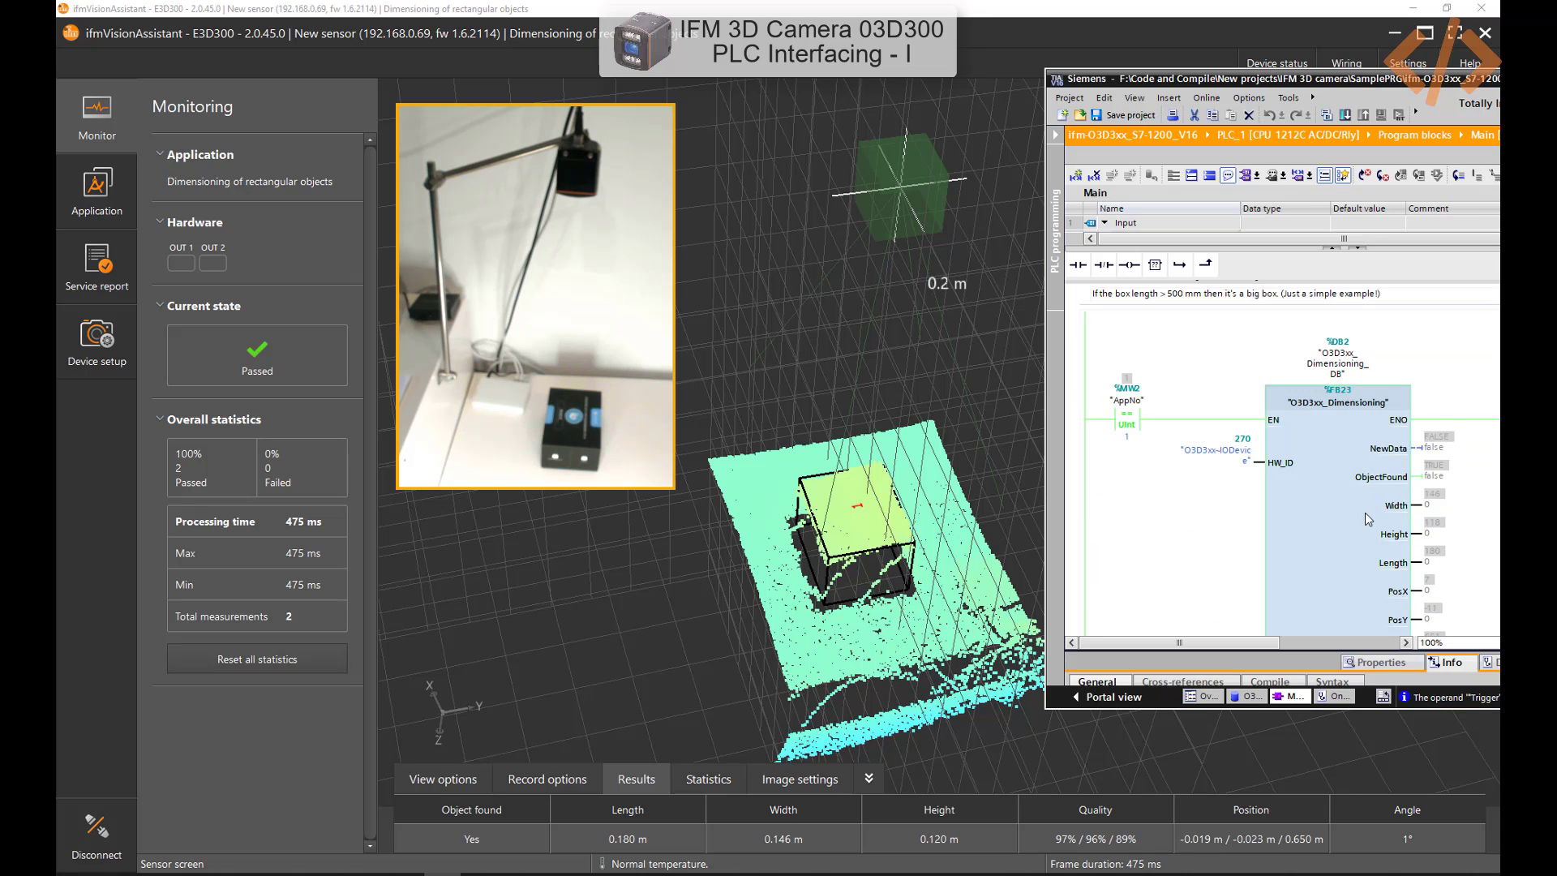
scroll(1370, 518, down, 3)
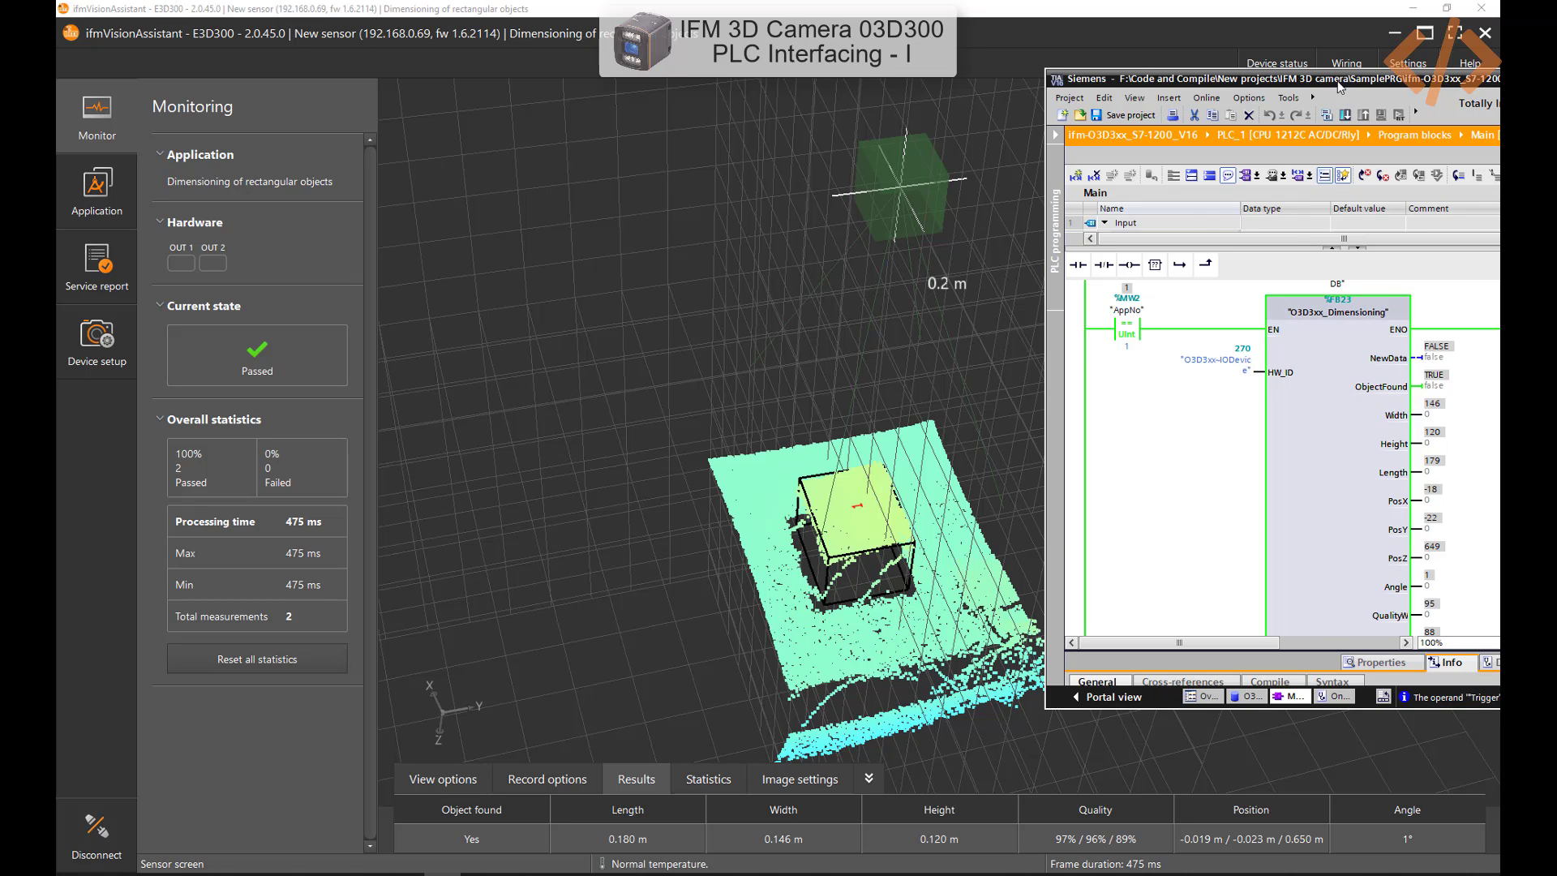
drag(1339, 87, 854, 117)
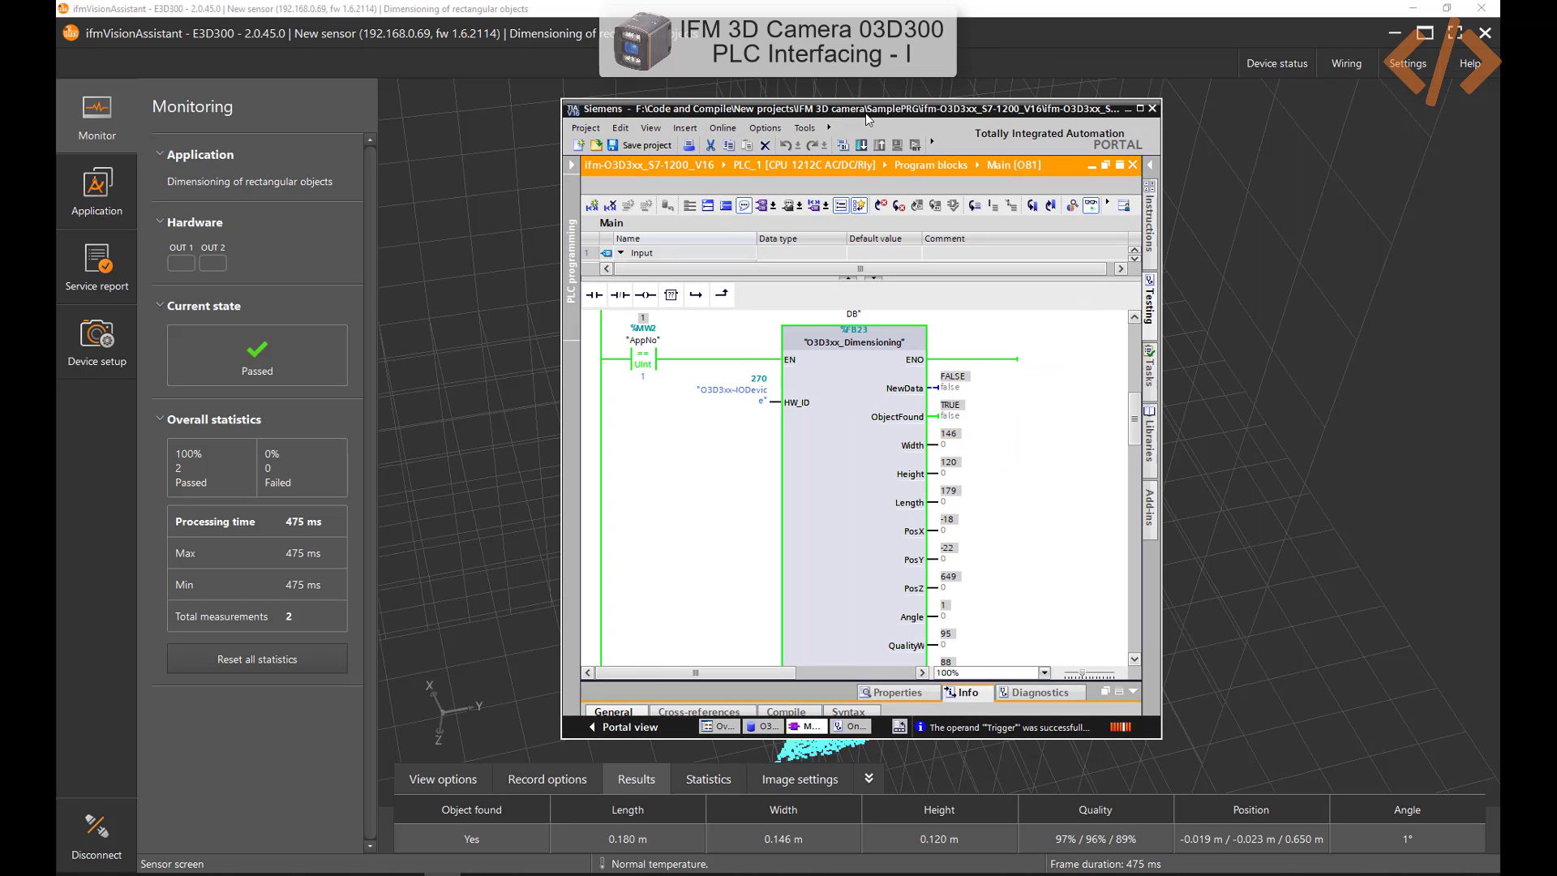
click(1128, 109)
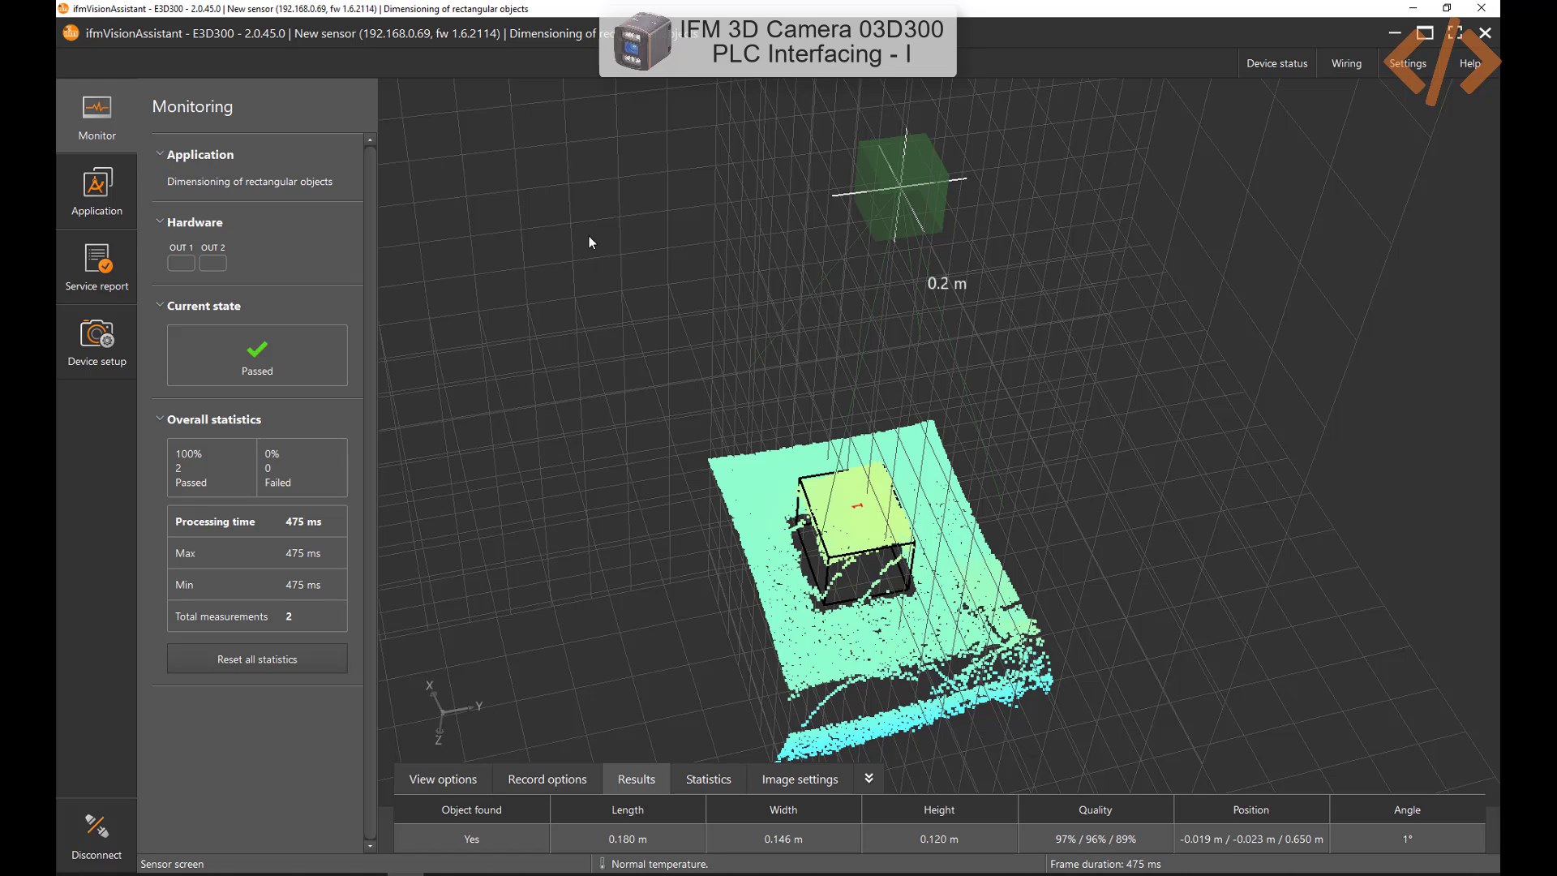
Open the sensor's Application page, confirm stopping run mode, and leave IO application switching Off
click(104, 202)
click(865, 514)
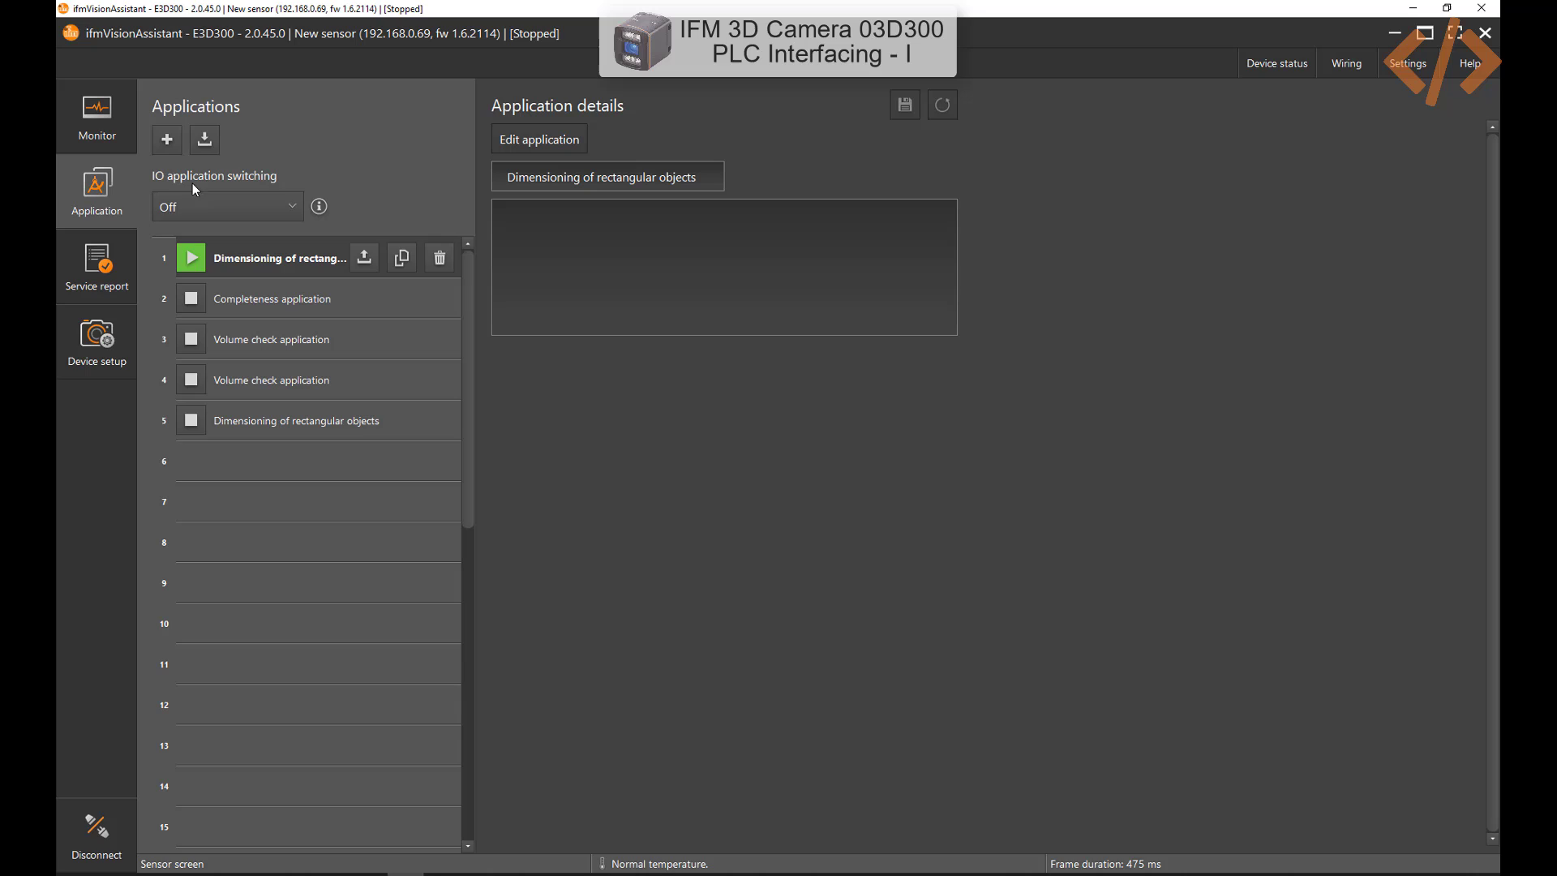
click(269, 213)
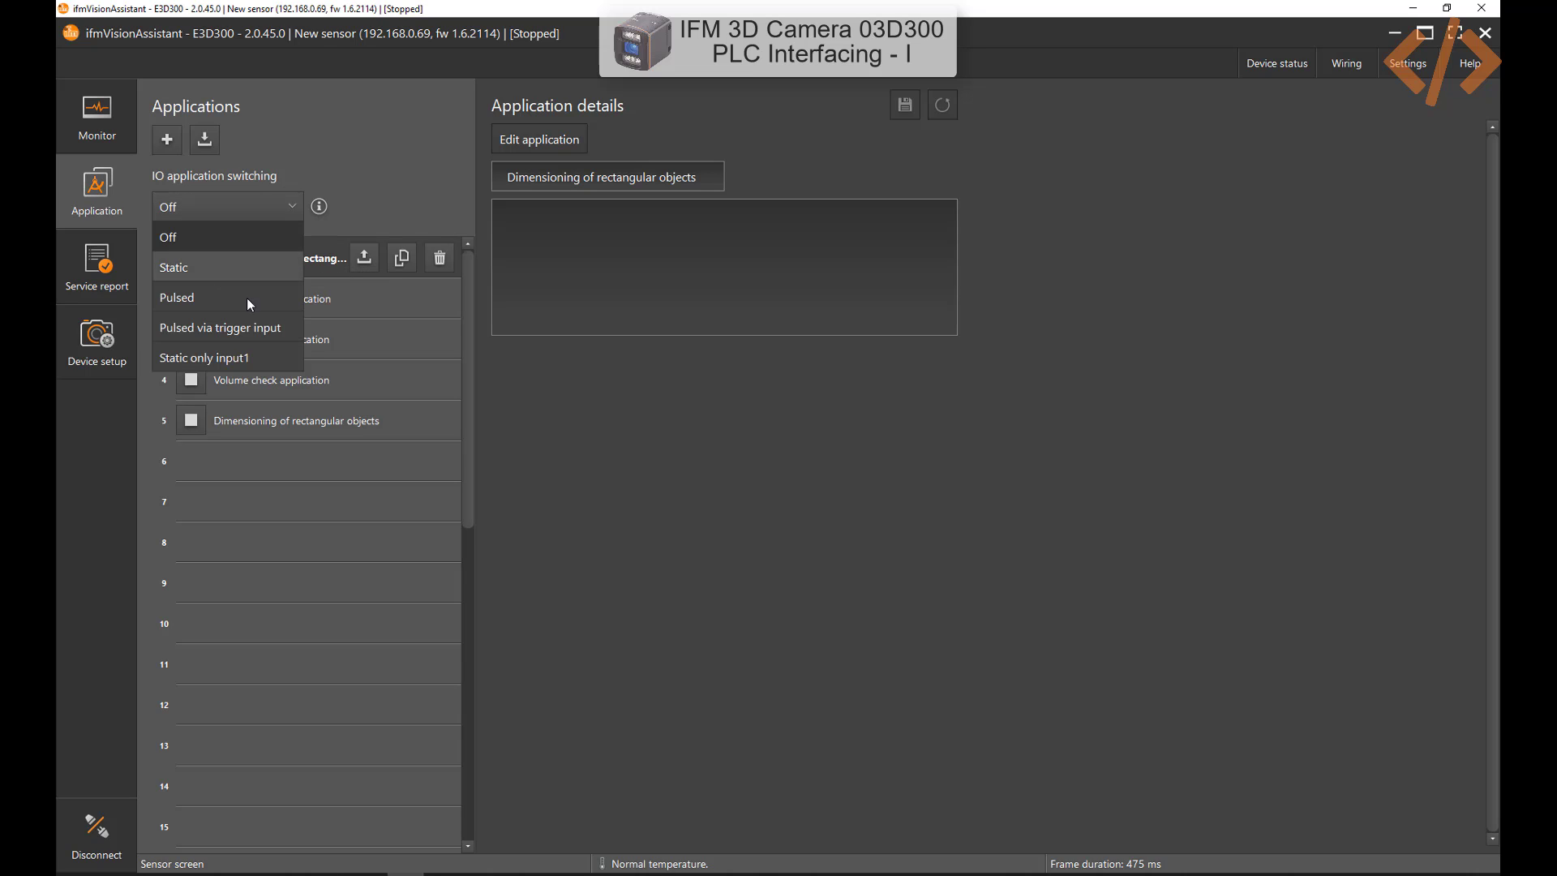
click(370, 197)
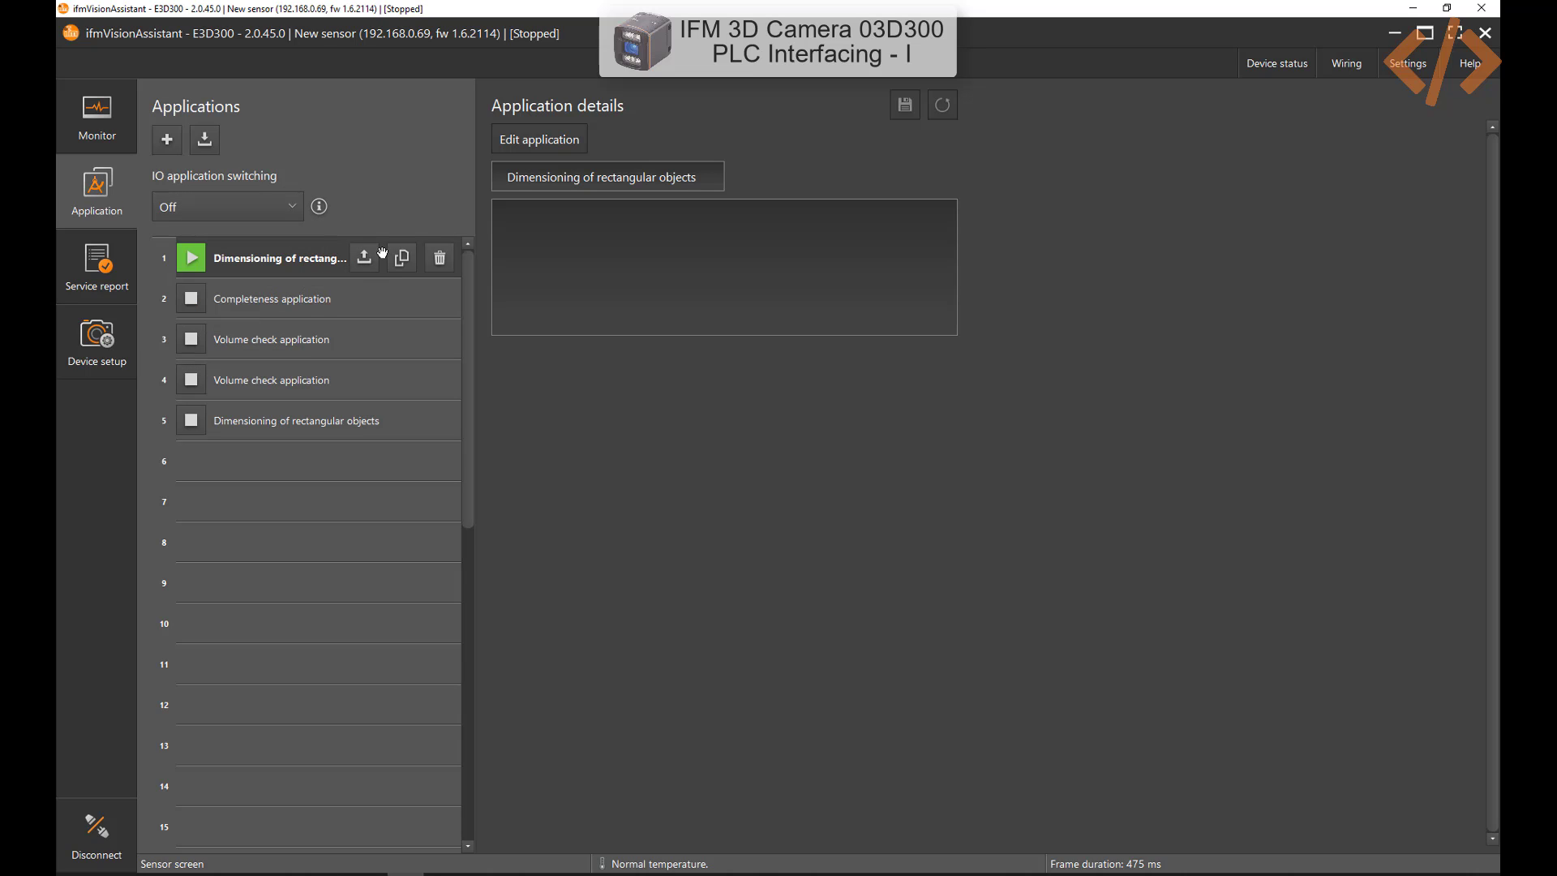
Step through the dimensioning wizard from Trigger source to Test, reviewing Process interface trigger and Ethernet output, then close it
click(571, 138)
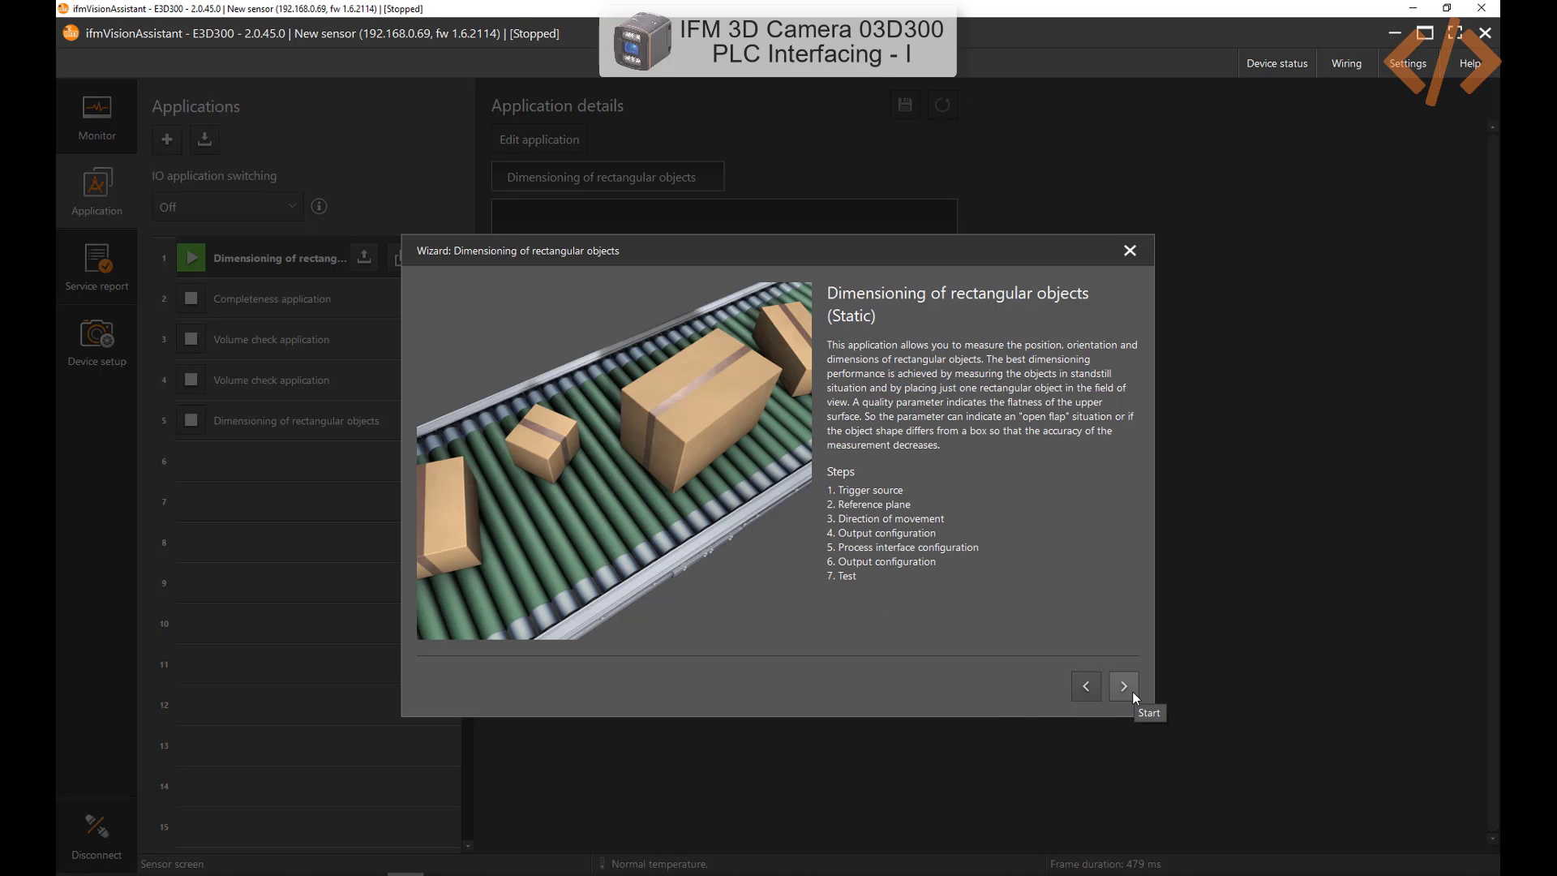
click(1132, 691)
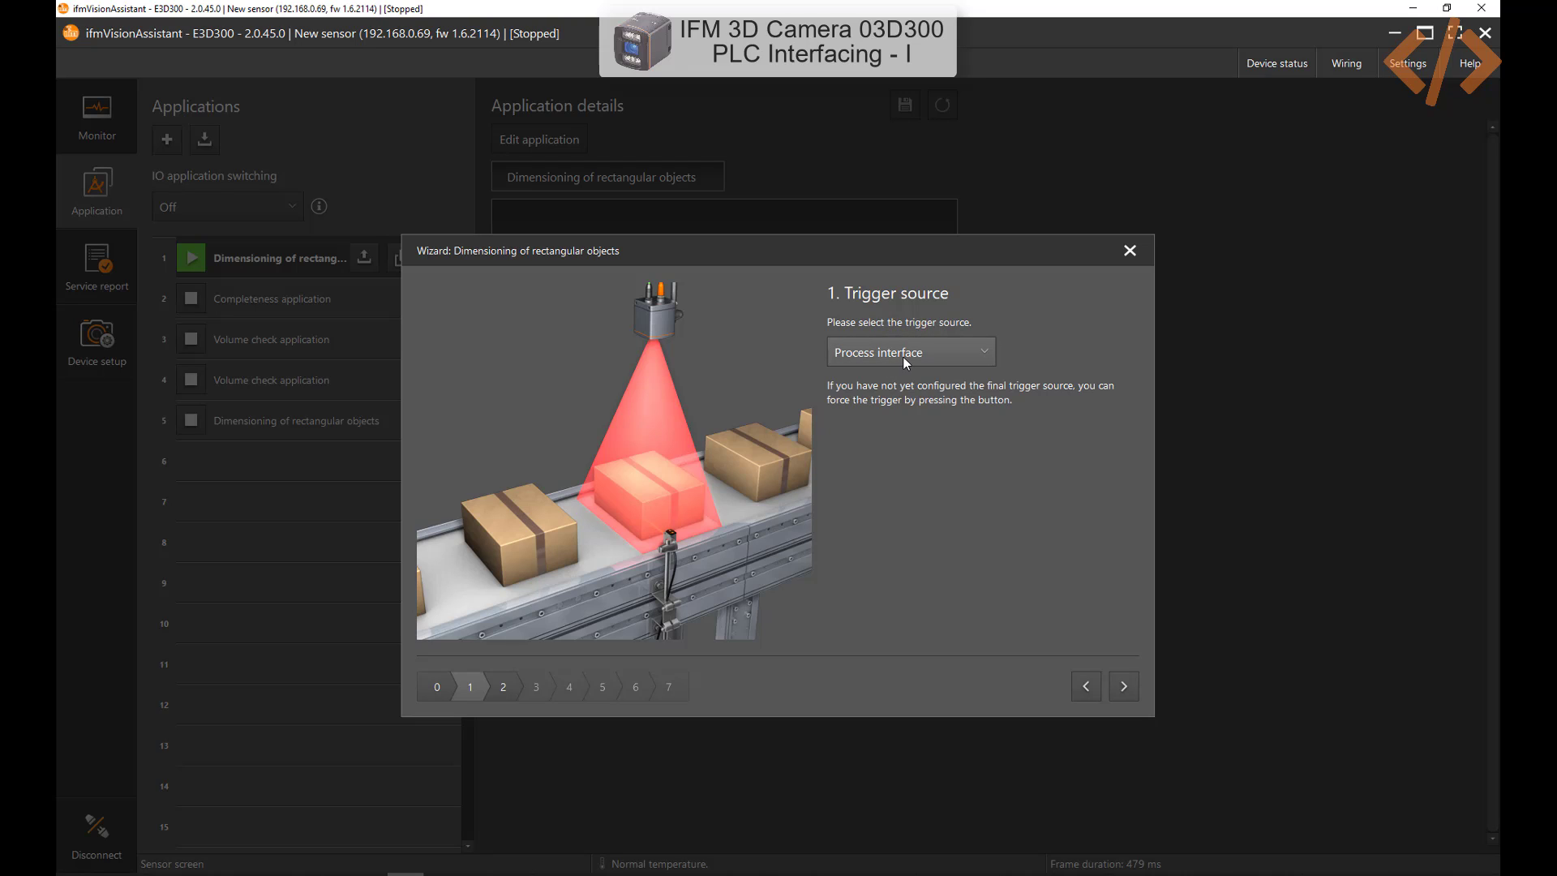
click(1124, 687)
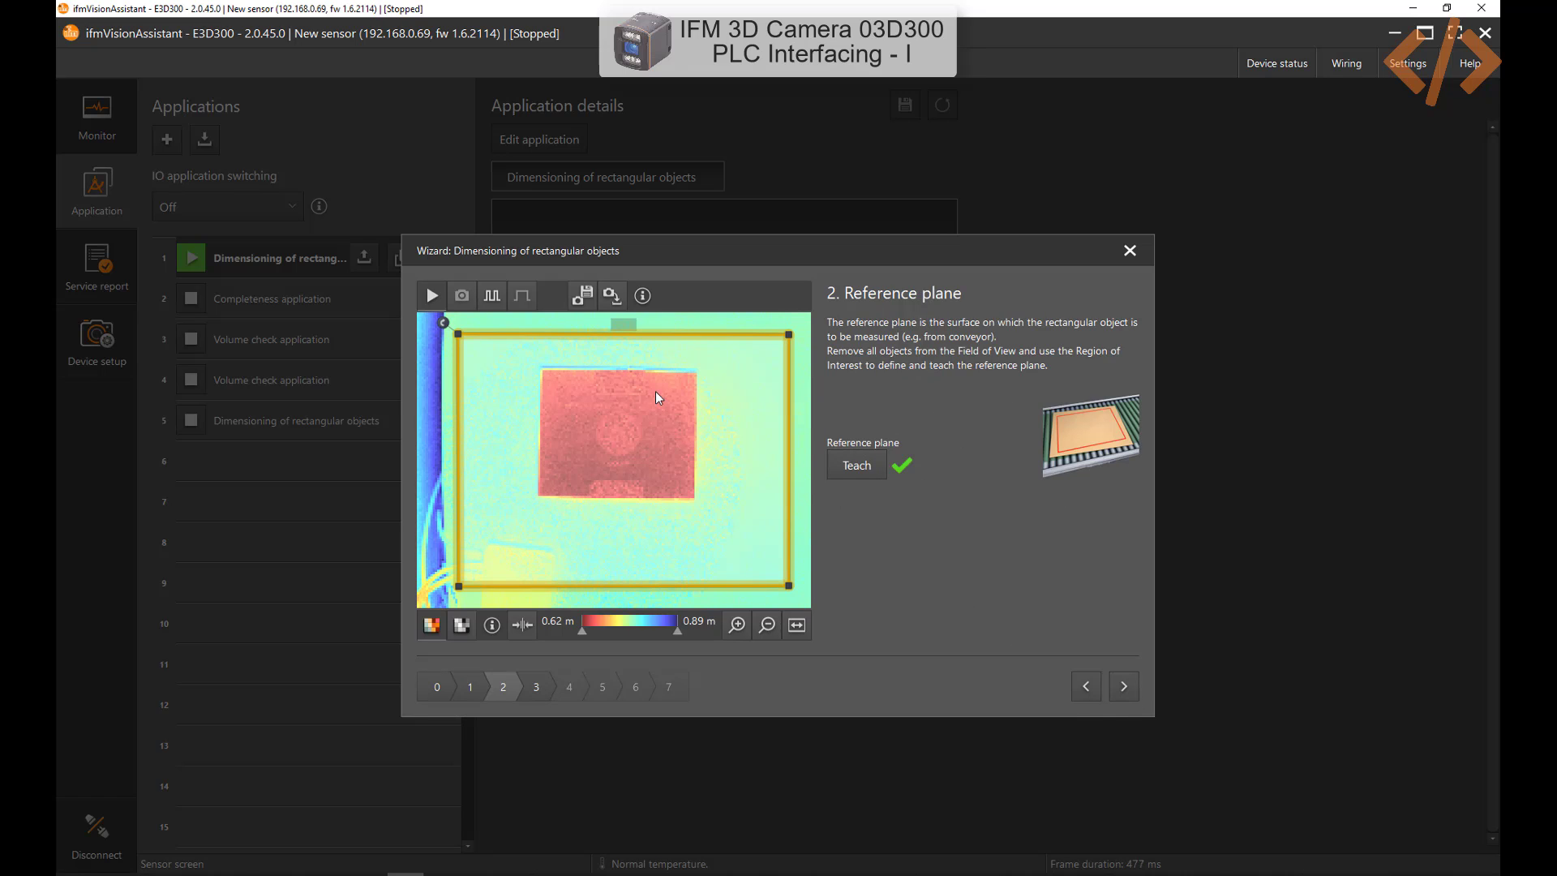
click(1118, 688)
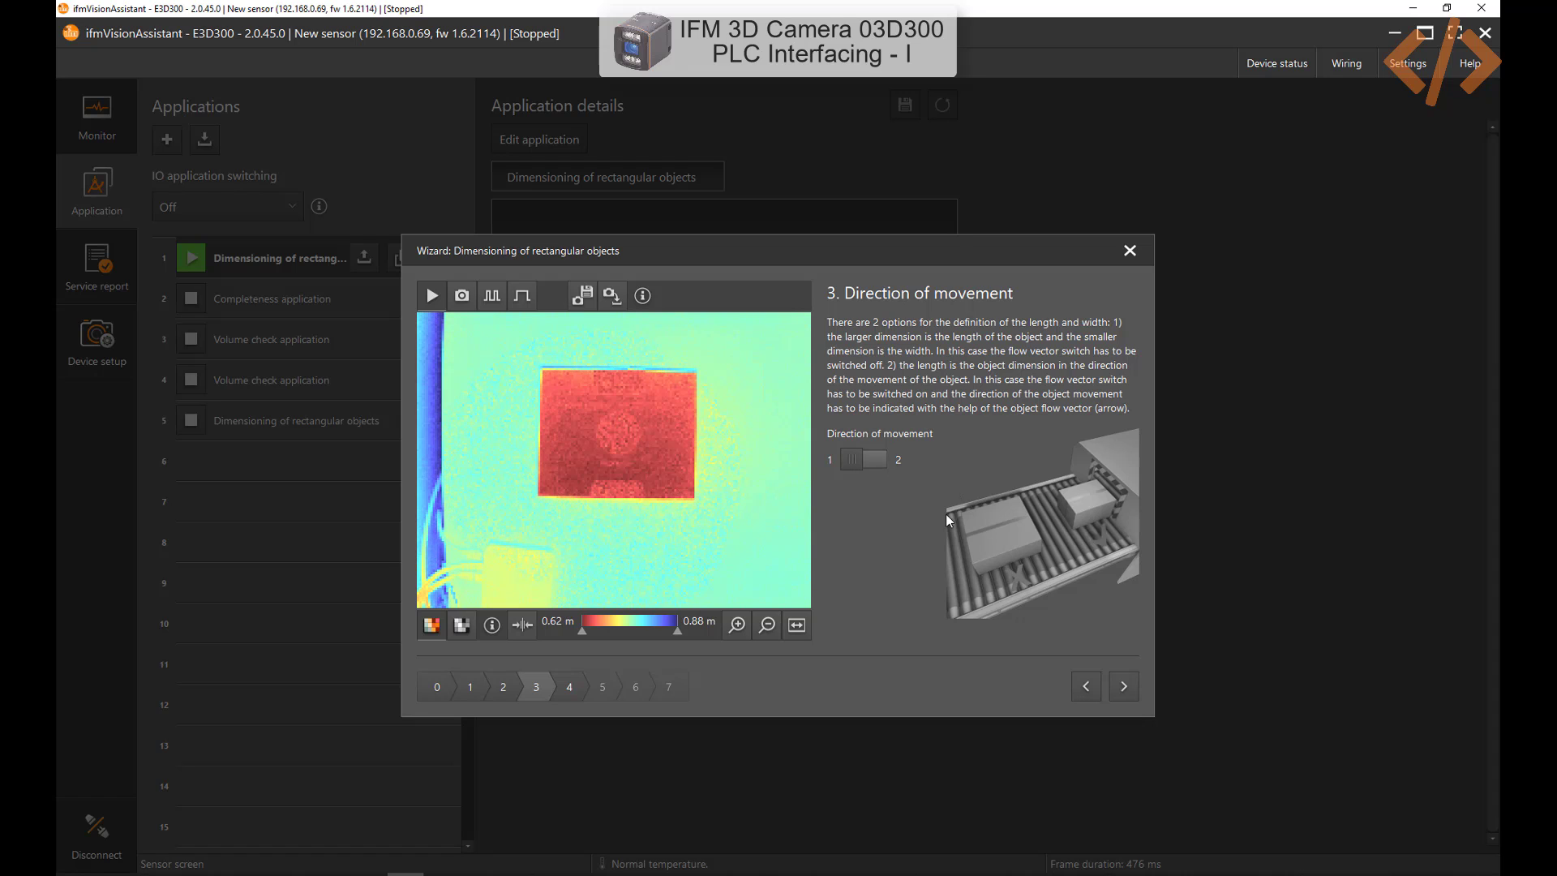
click(1123, 687)
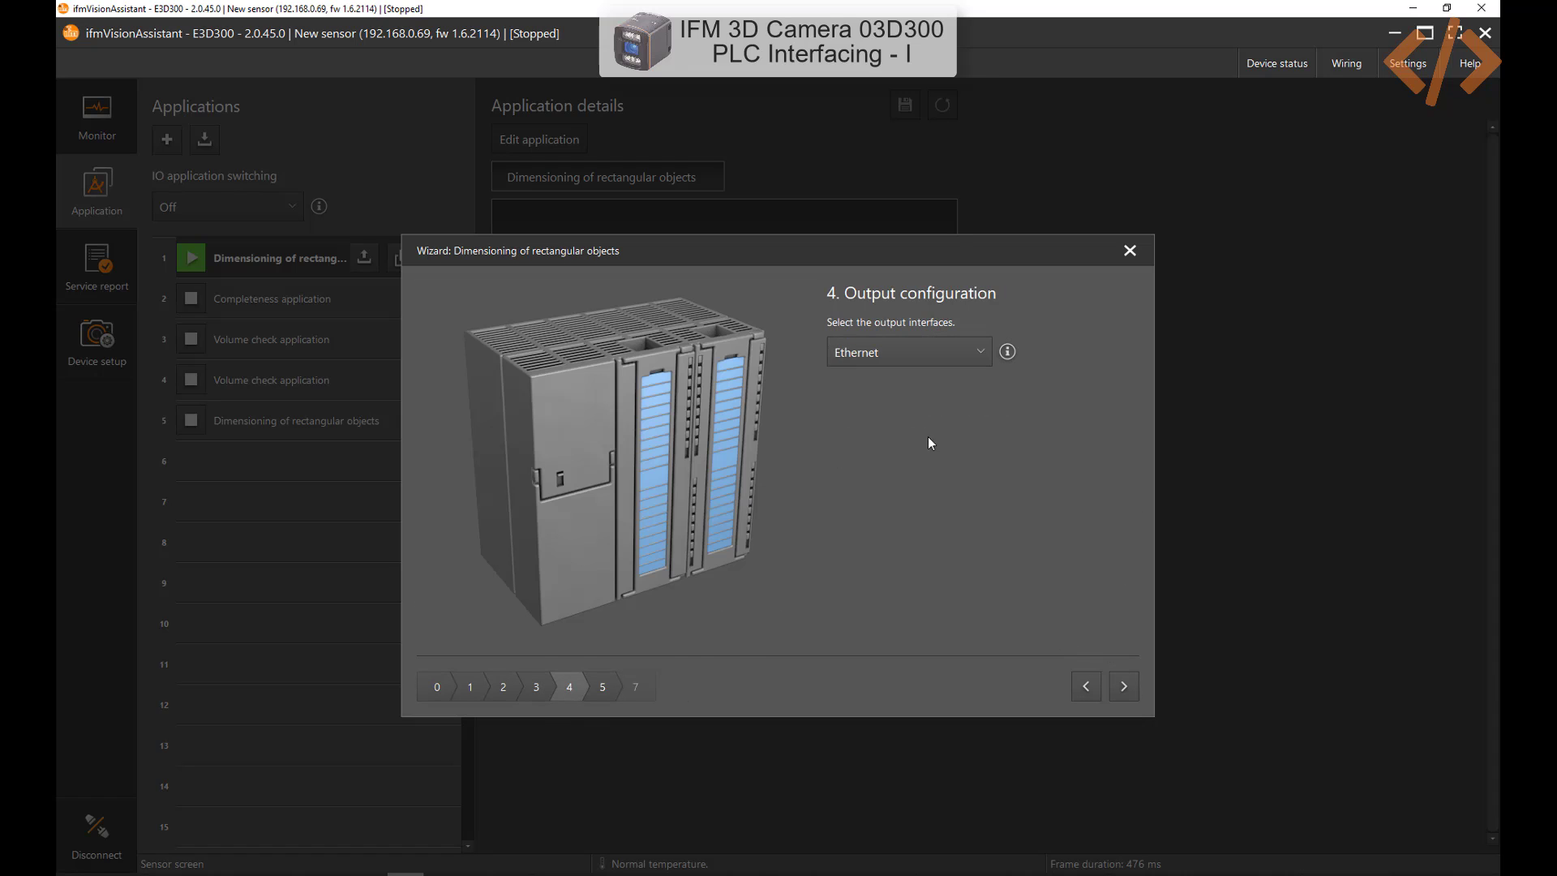
click(1127, 690)
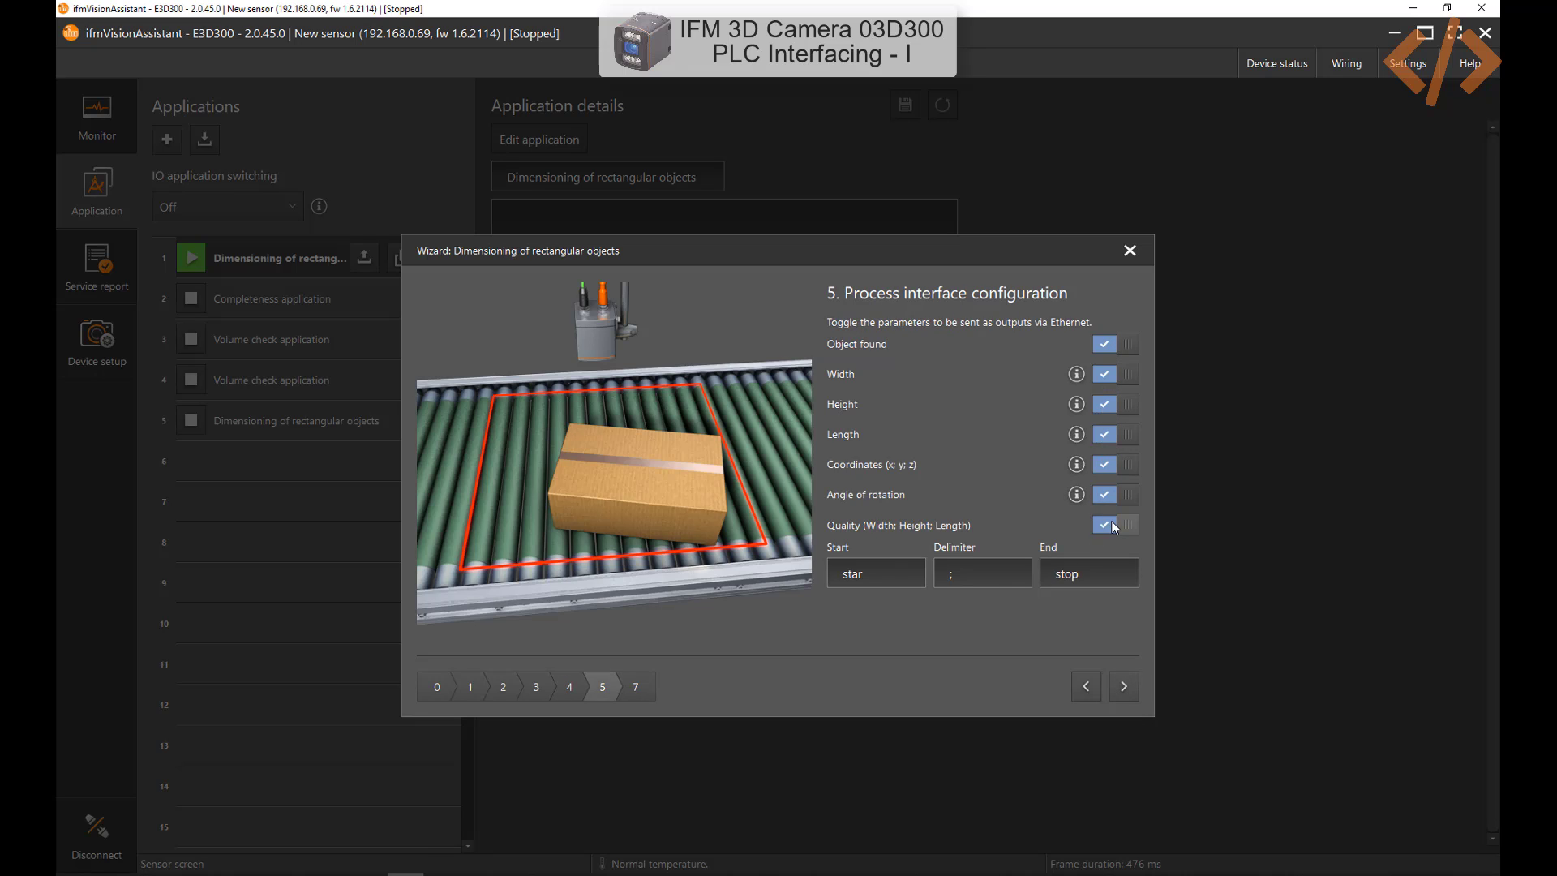
click(1125, 685)
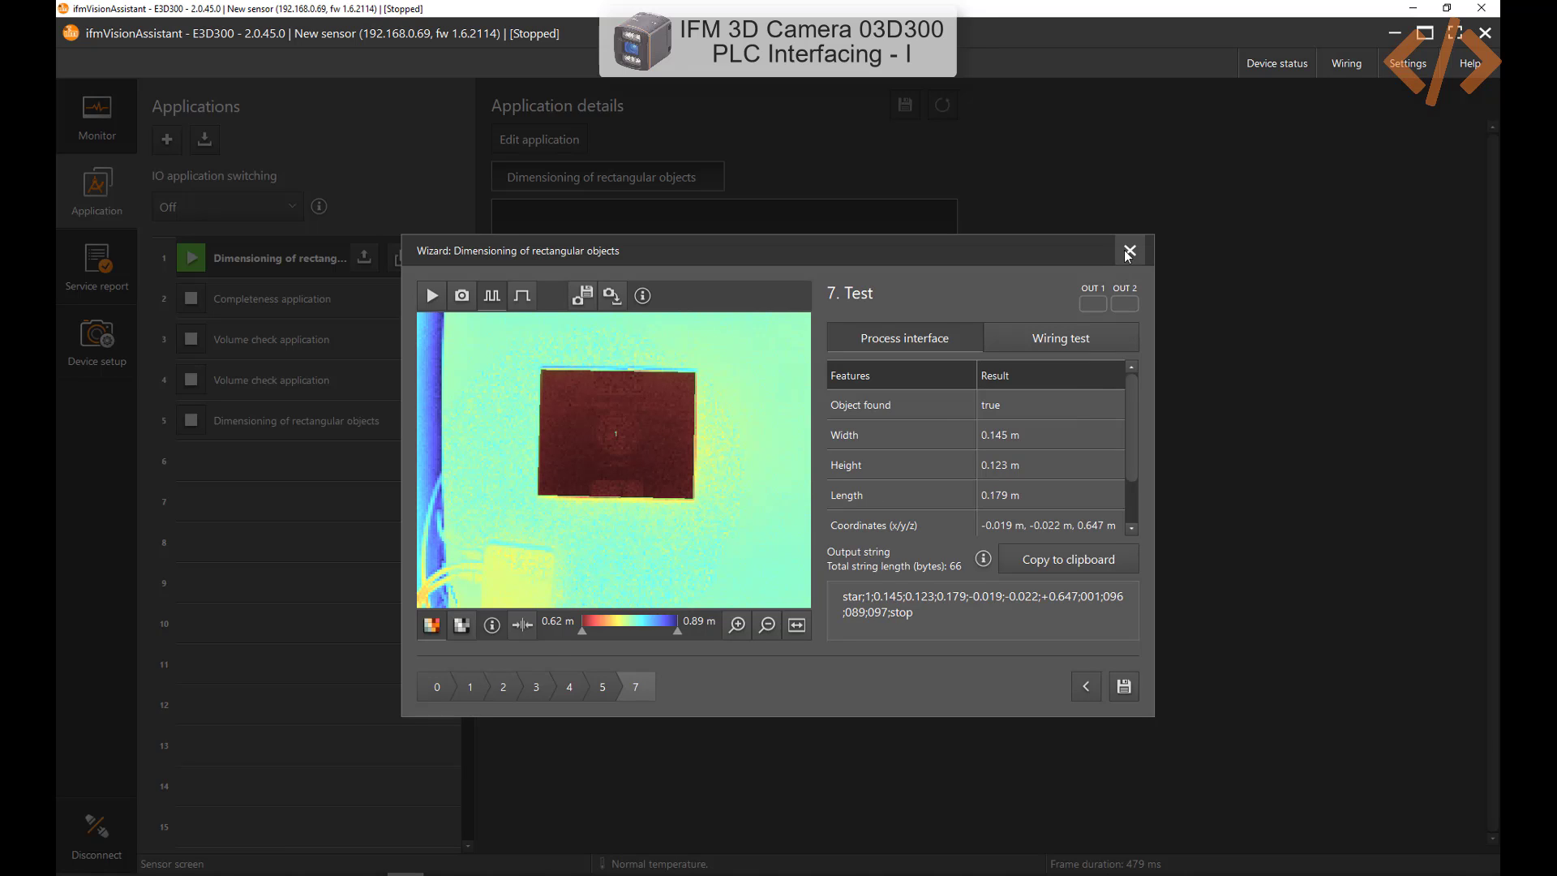
click(1127, 256)
Confirm leaving the wizard, check the Profinet interface (device name o3d3xx), and maximize TIA Portal again
click(869, 523)
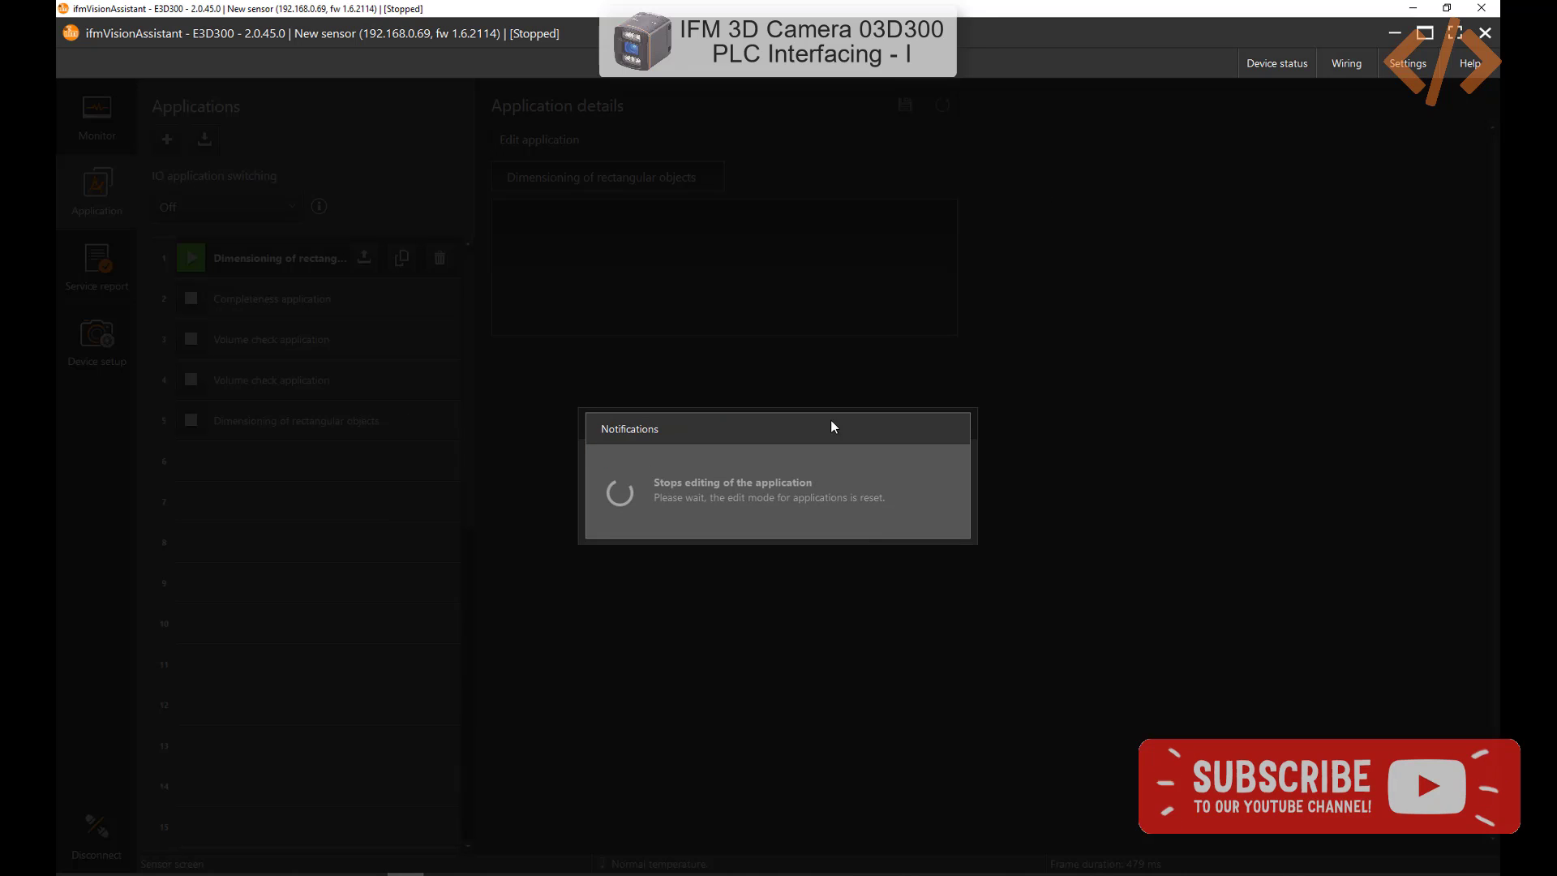
click(101, 362)
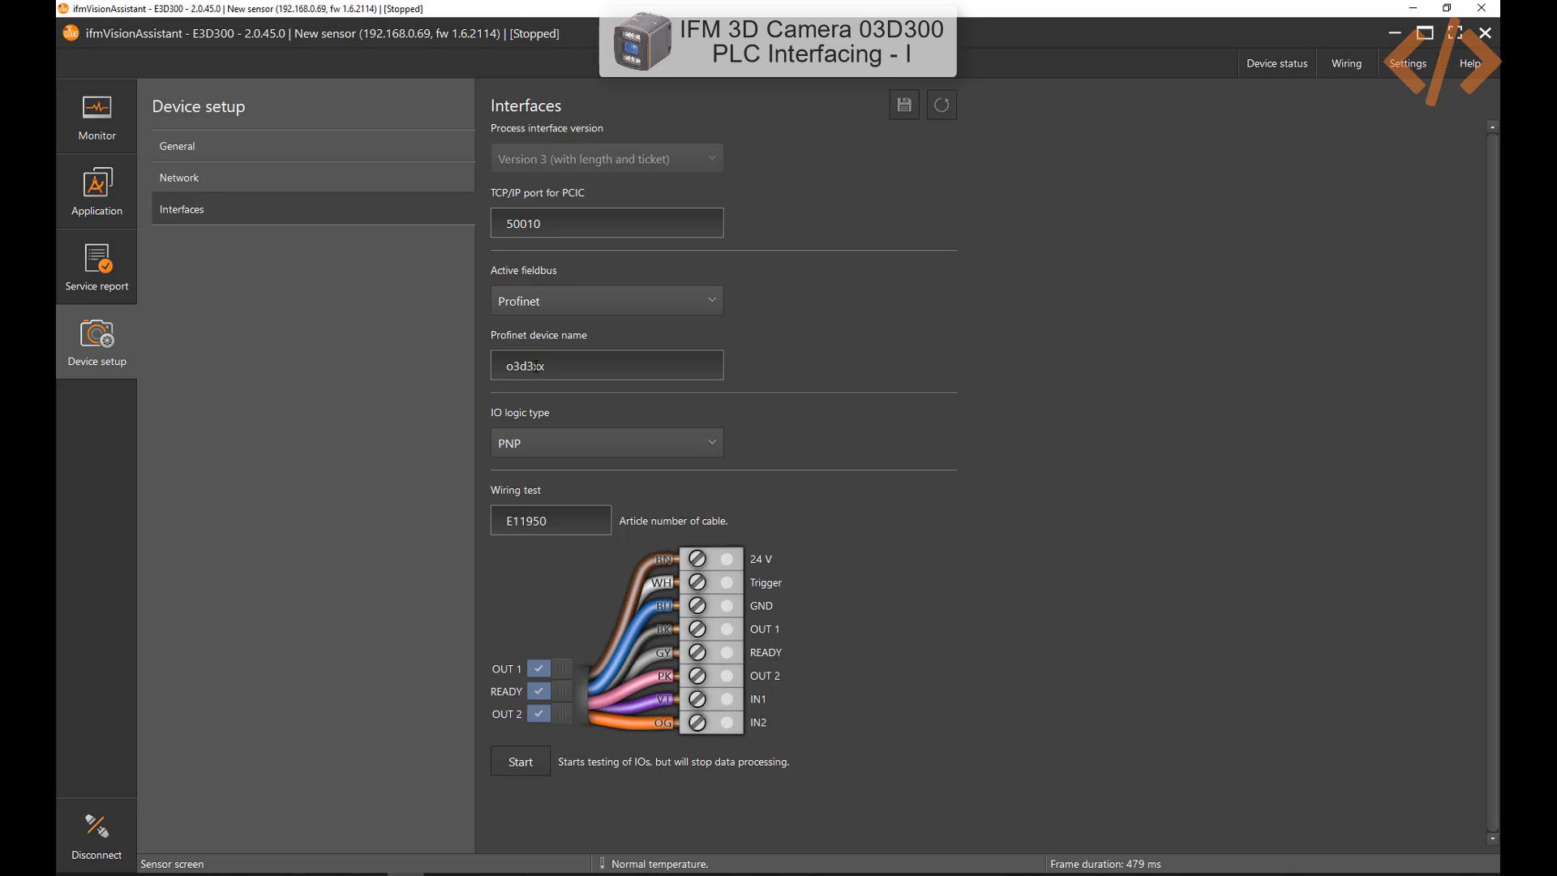
click(442, 872)
click(1140, 108)
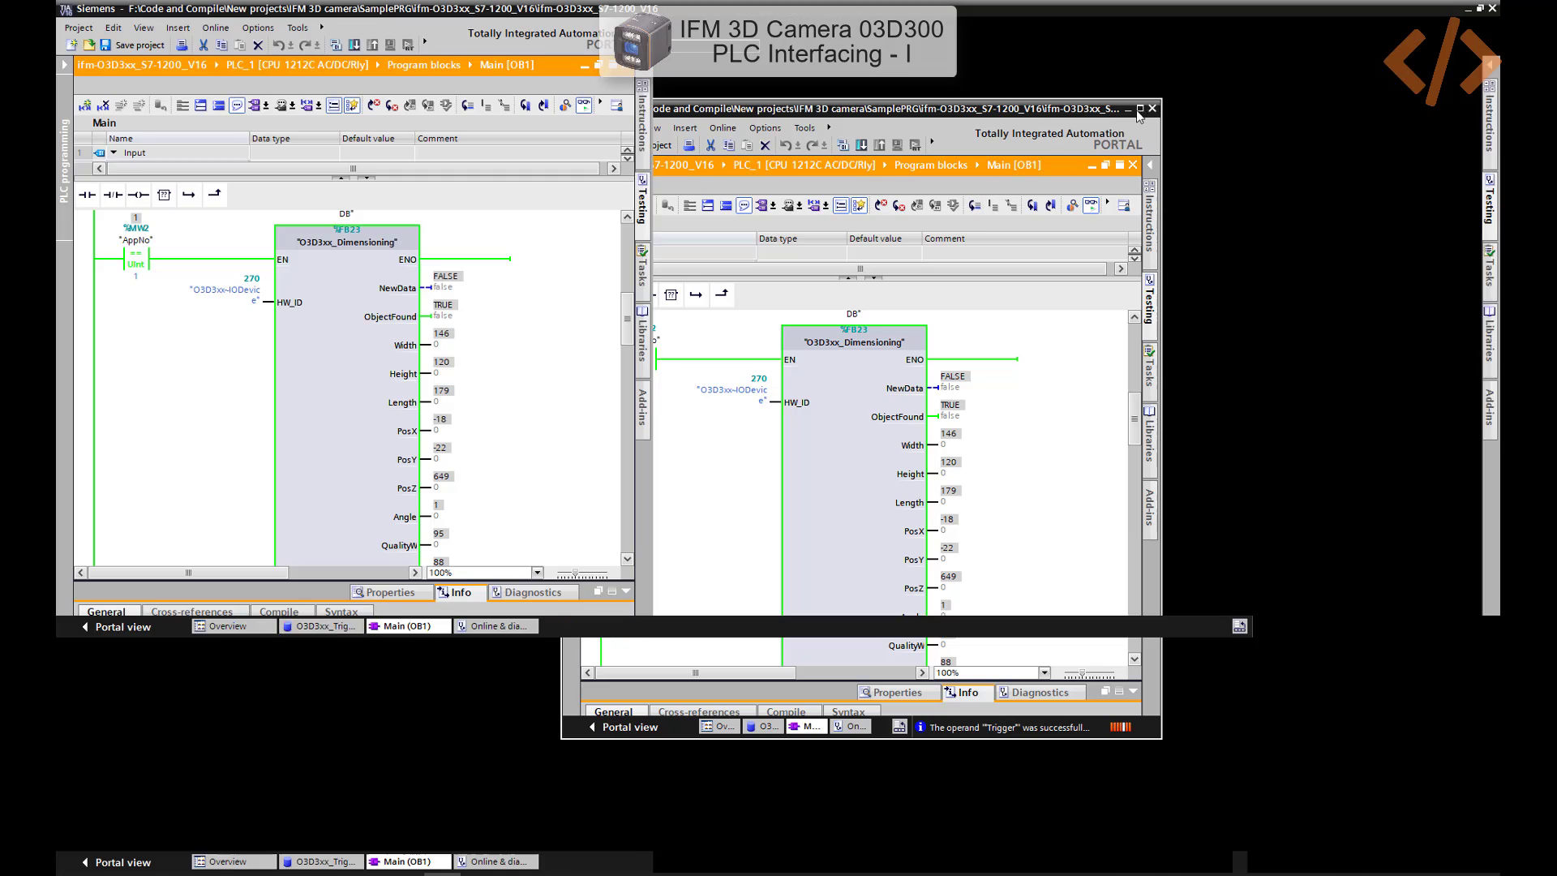
Open Devices & networks and the O3D3xx camera's device view
click(63, 65)
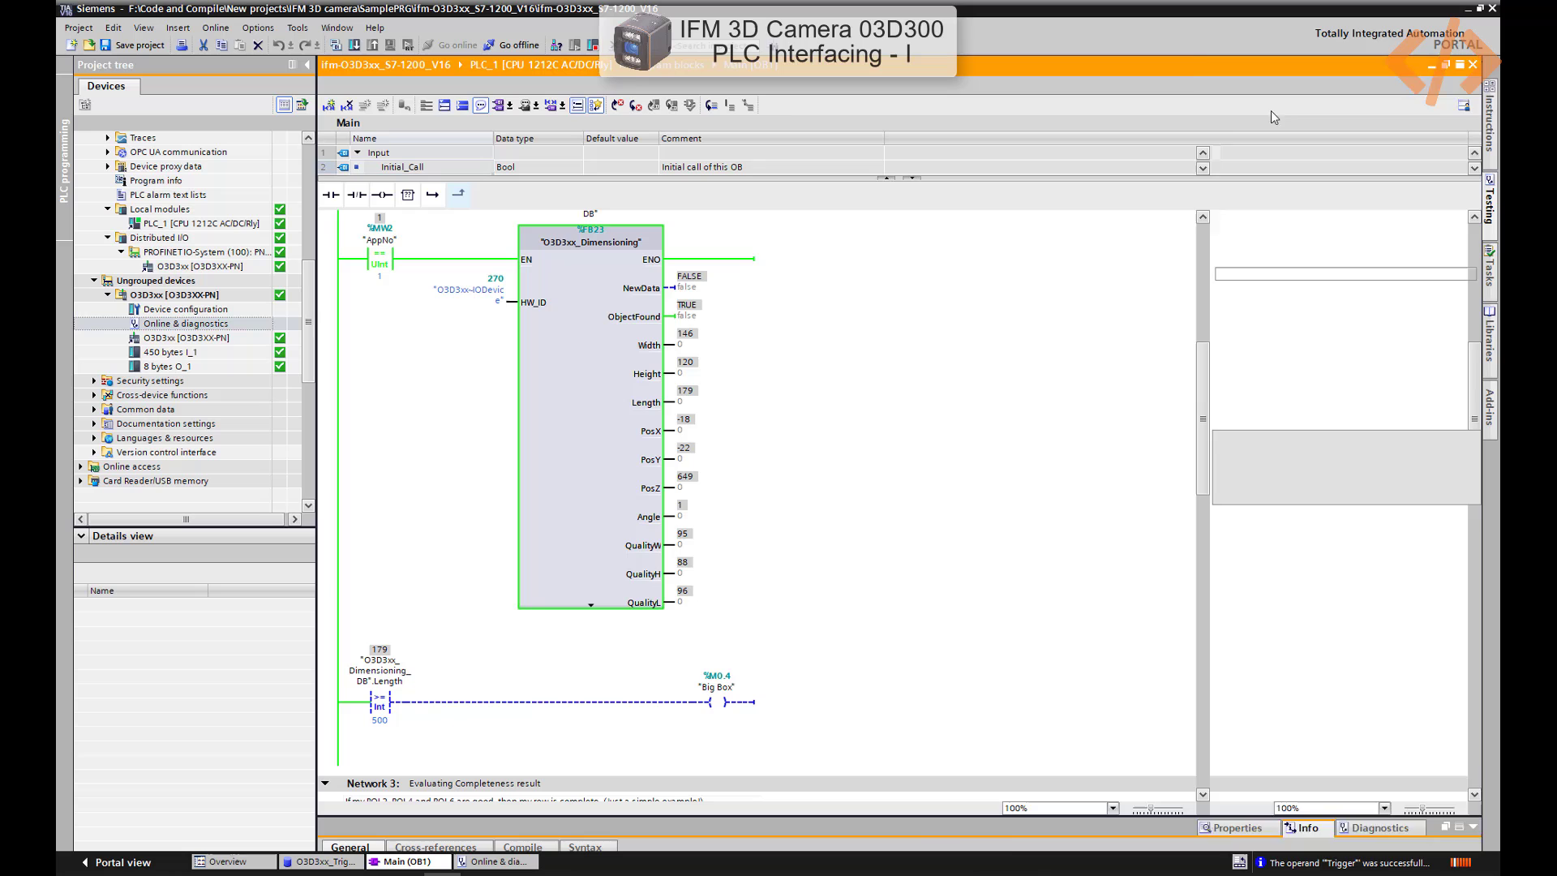
click(235, 267)
scroll(238, 280, up, 8)
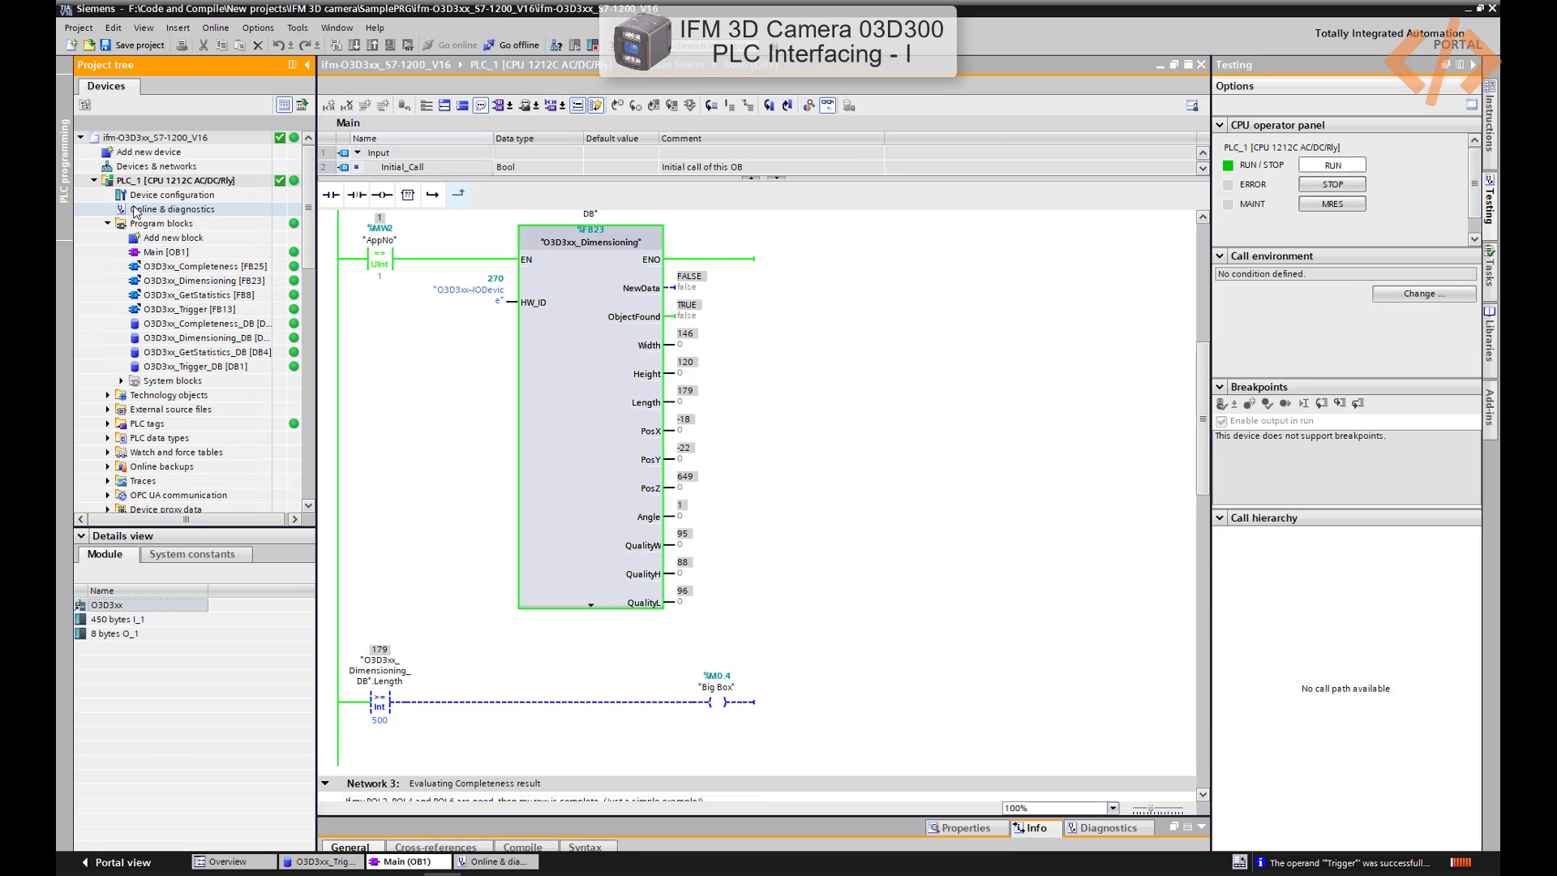
click(168, 168)
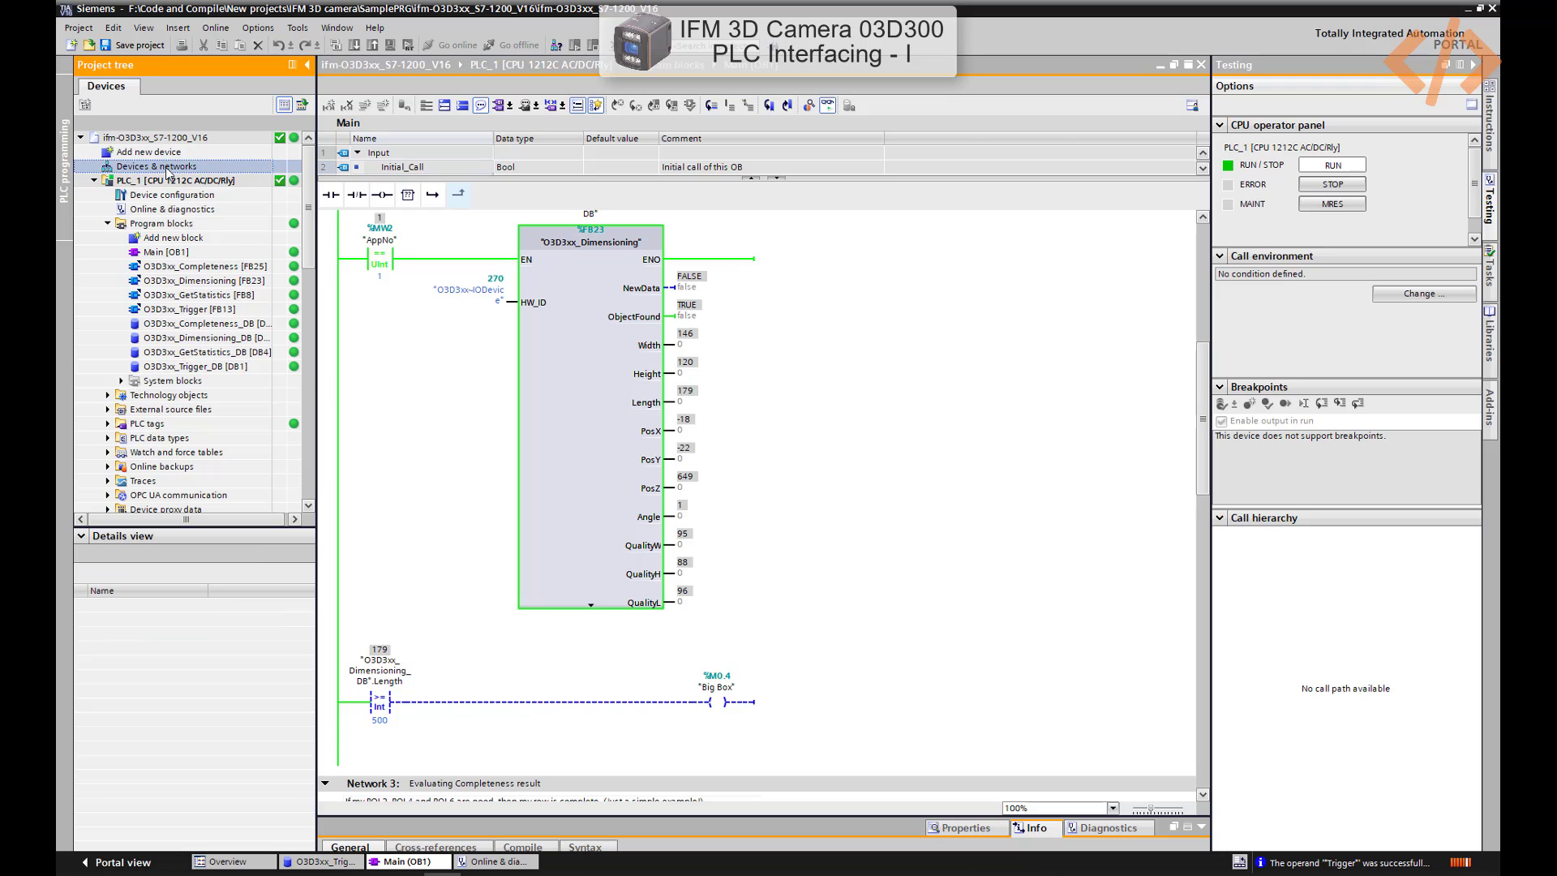
double_click(168, 168)
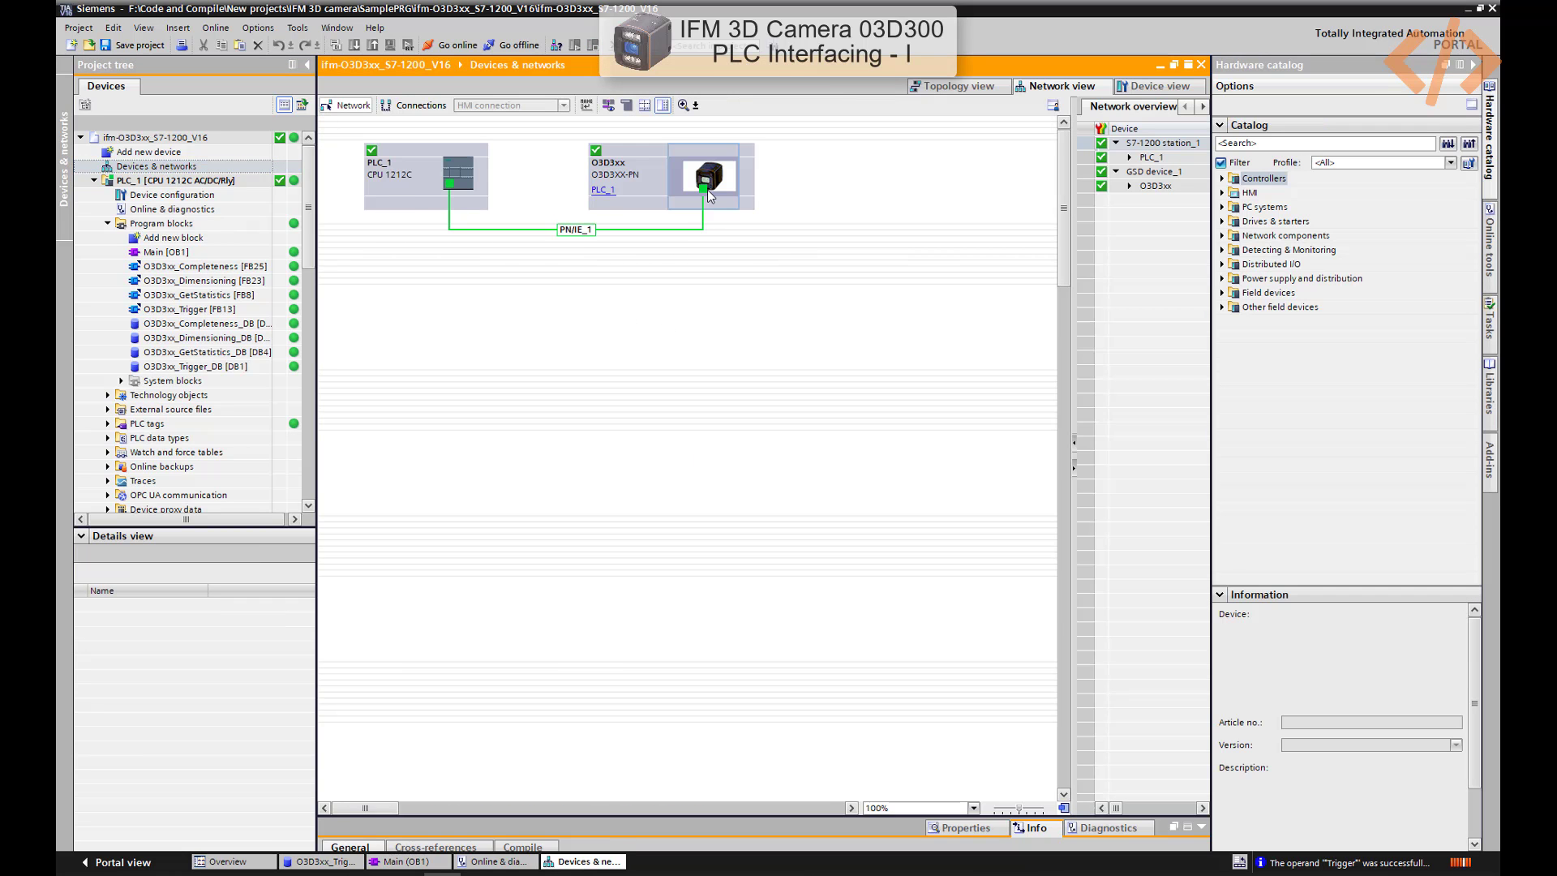
double_click(717, 187)
Verify the camera's Ethernet addresses (192.168.0.69, PROFINET name o3d3xx) and open its Online & diagnostics
drag(748, 816, 736, 480)
click(965, 493)
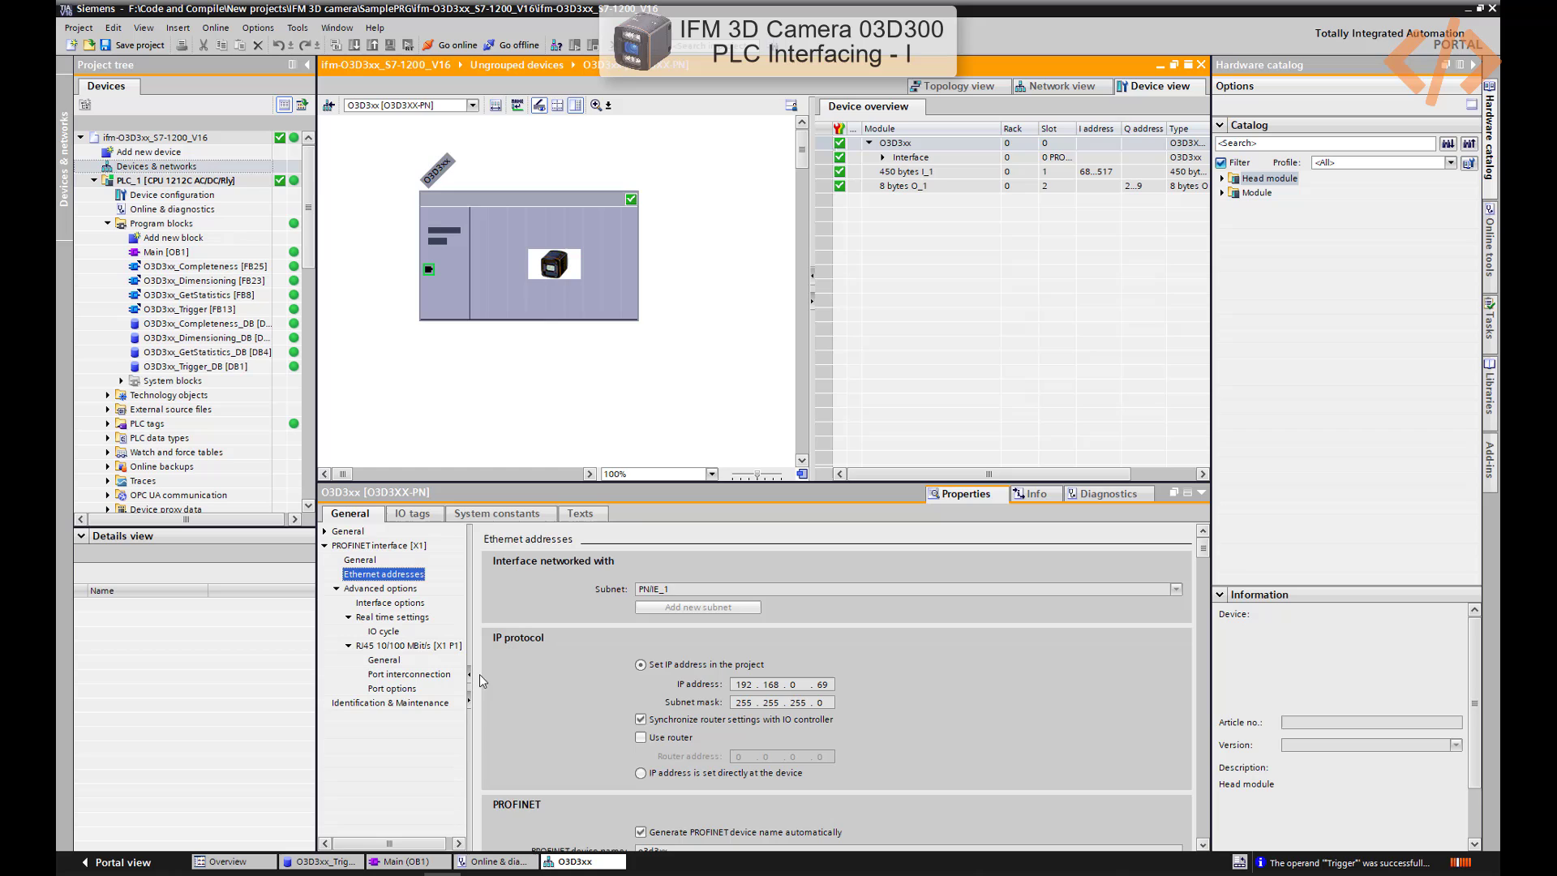
scroll(551, 722, down, 3)
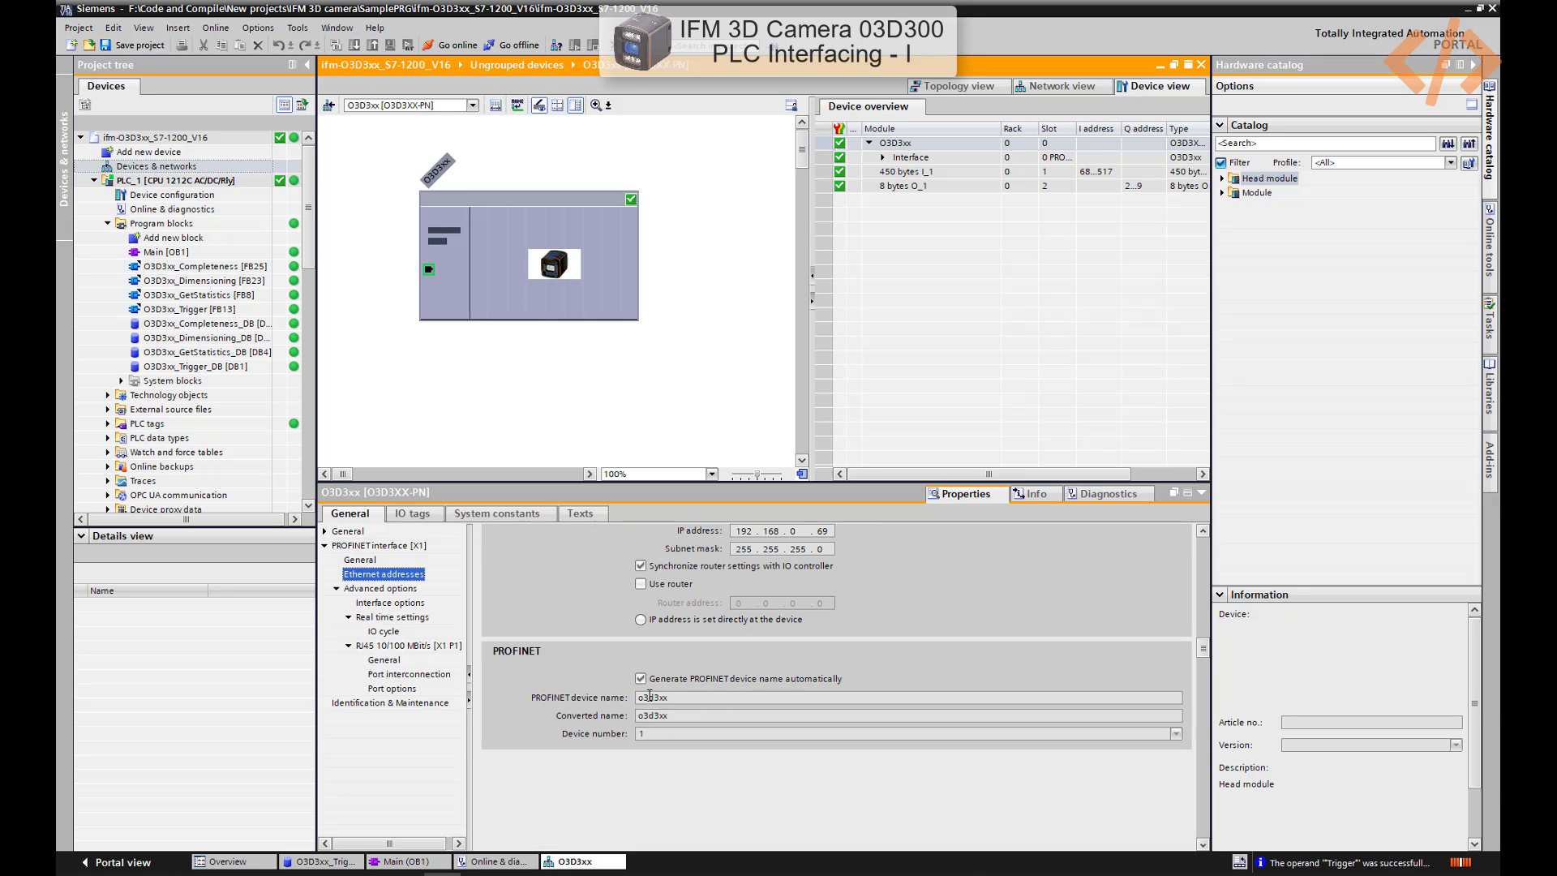
scroll(649, 696, up, 3)
scroll(645, 685, down, 4)
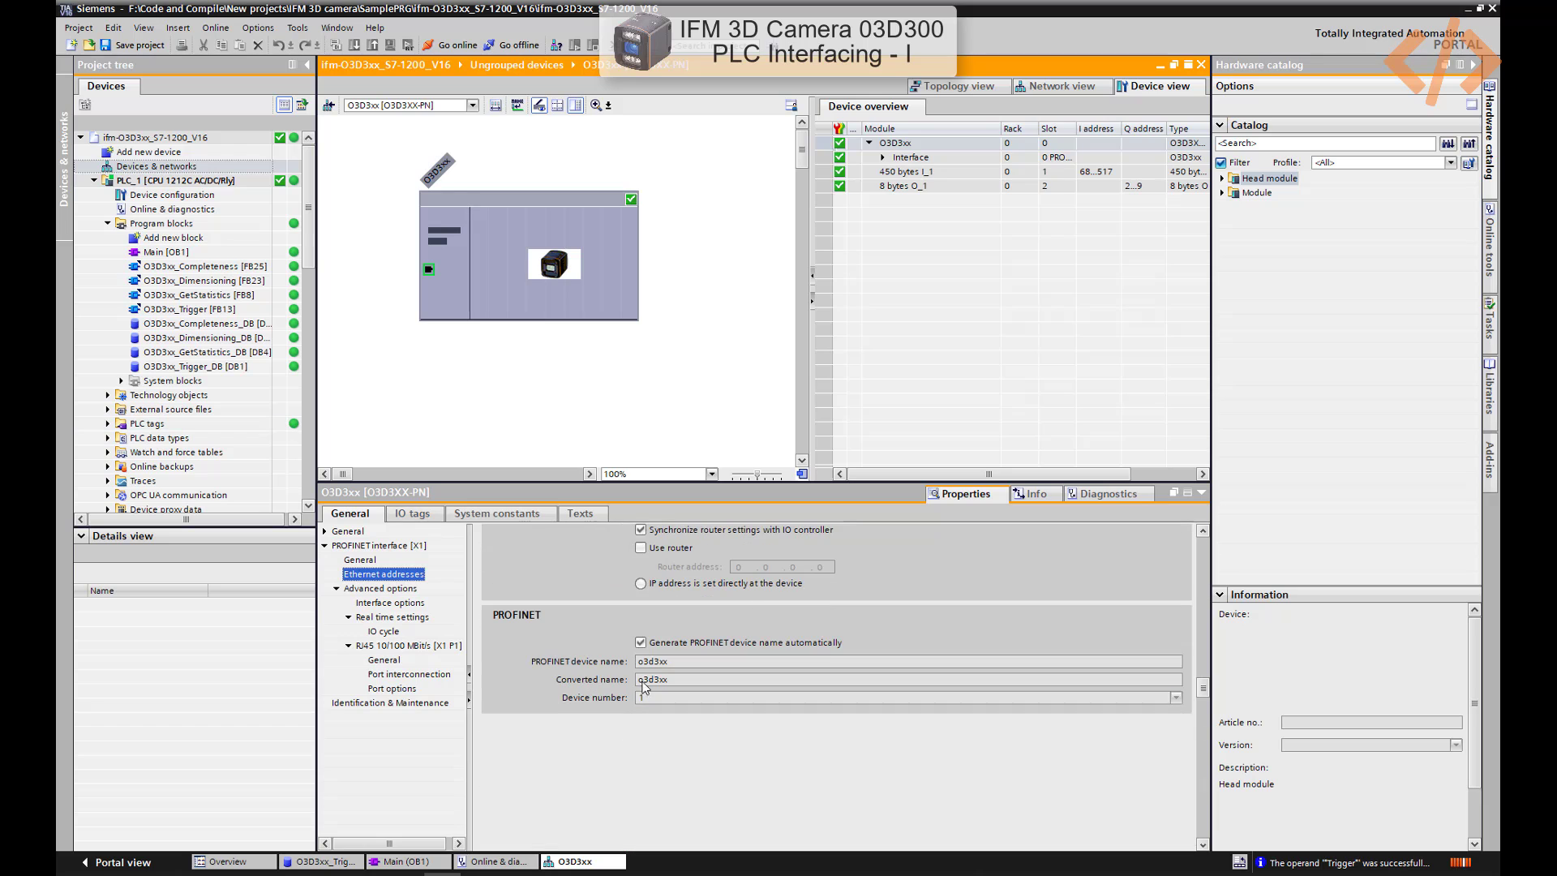
scroll(660, 661, up, 4)
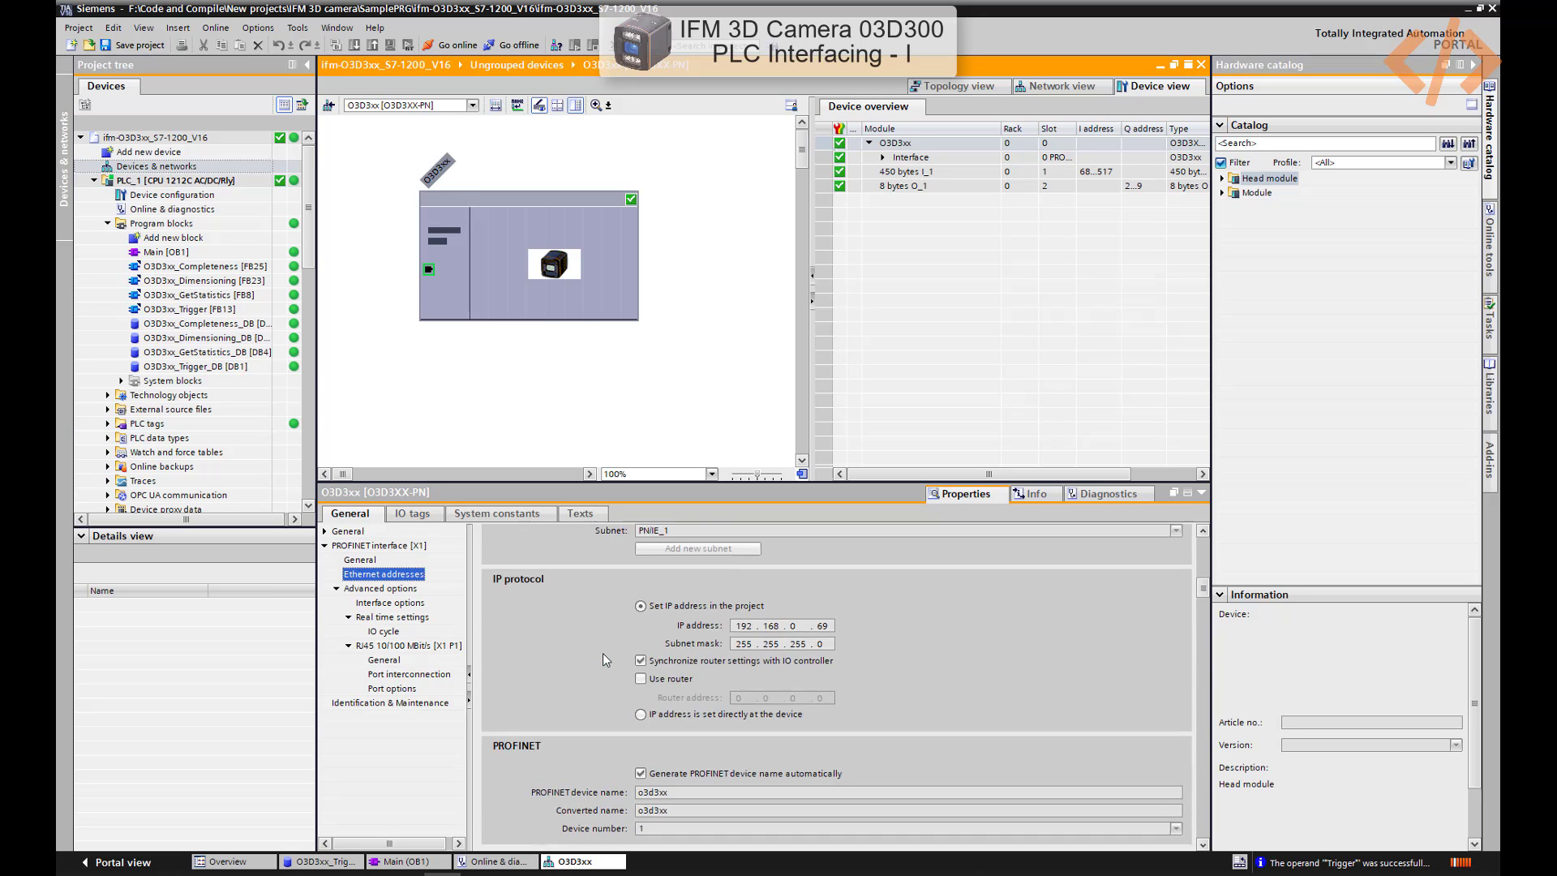
scroll(193, 367, down, 7)
double_click(180, 366)
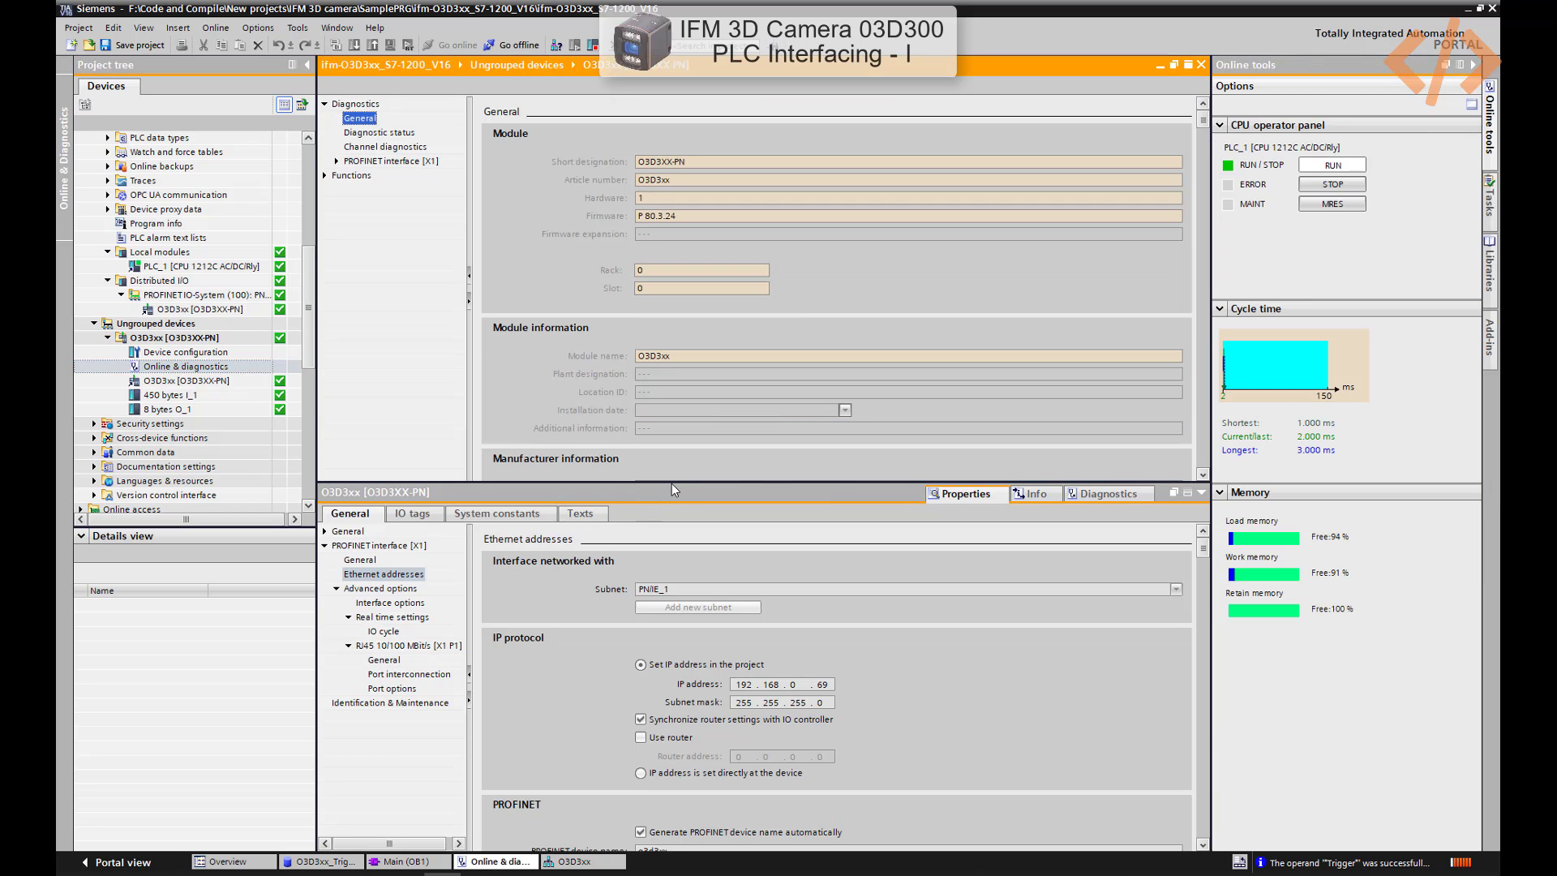
Use Assign PROFINET device name with Update list to find the camera at 192.168.0.69 as o3d3xx
drag(672, 484, 654, 612)
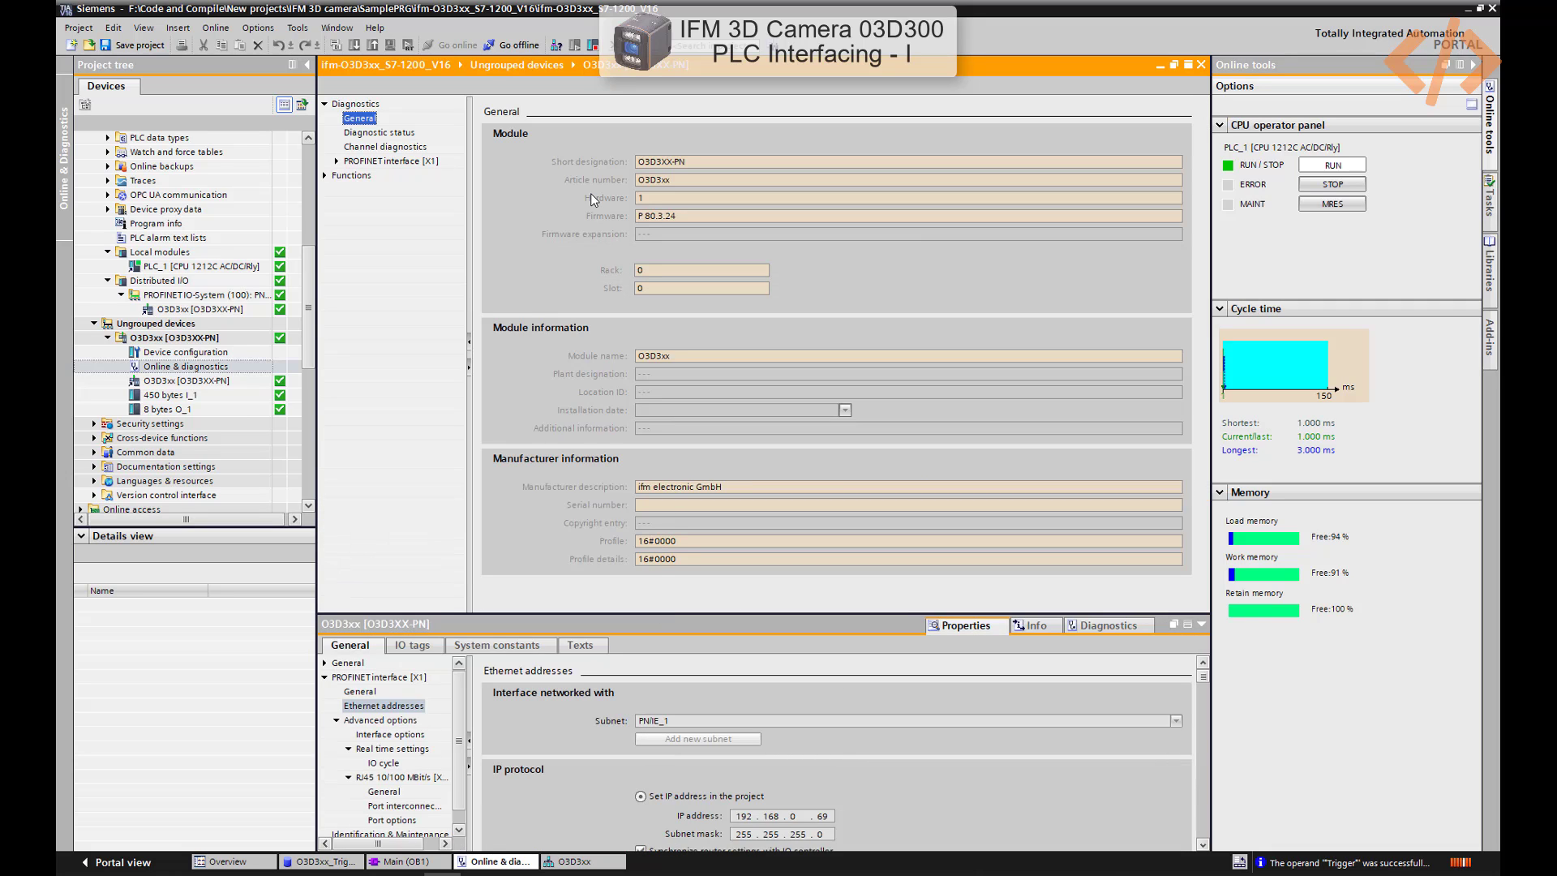
click(325, 175)
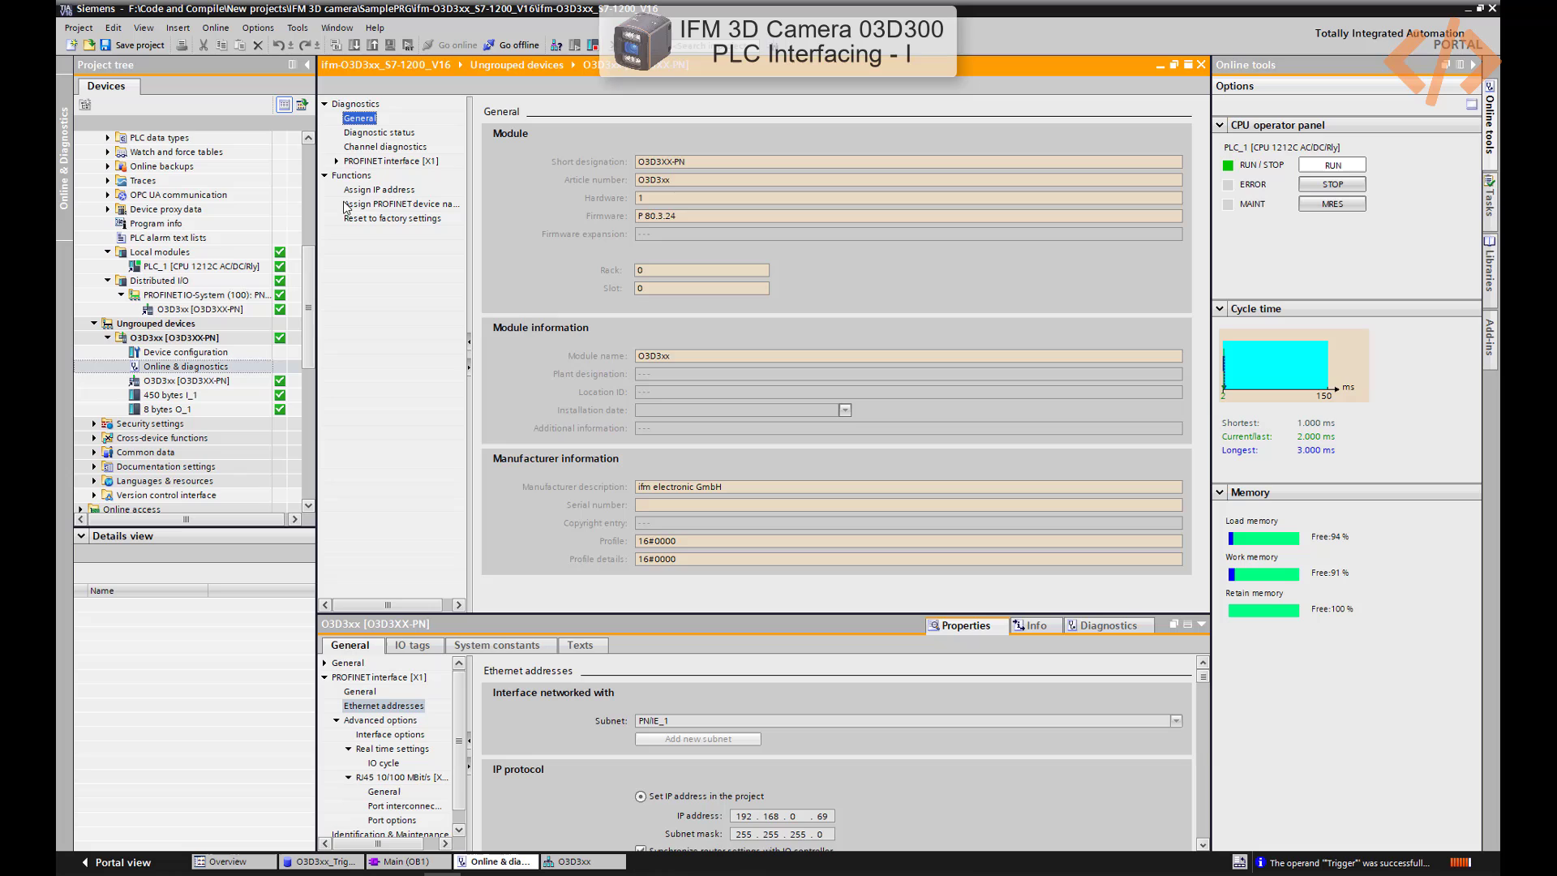
click(349, 203)
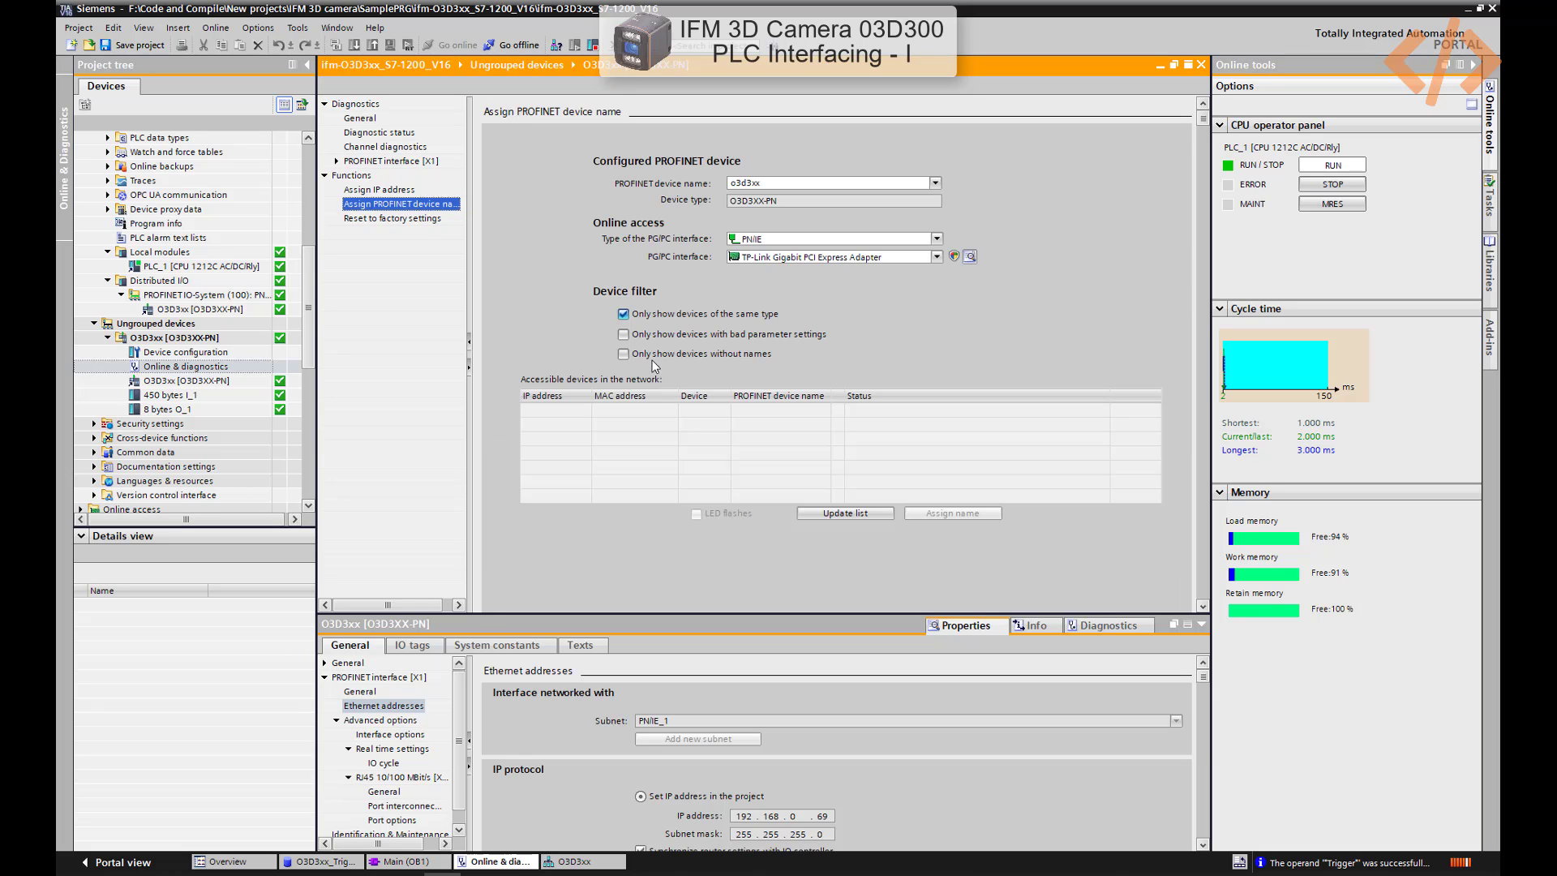
click(825, 512)
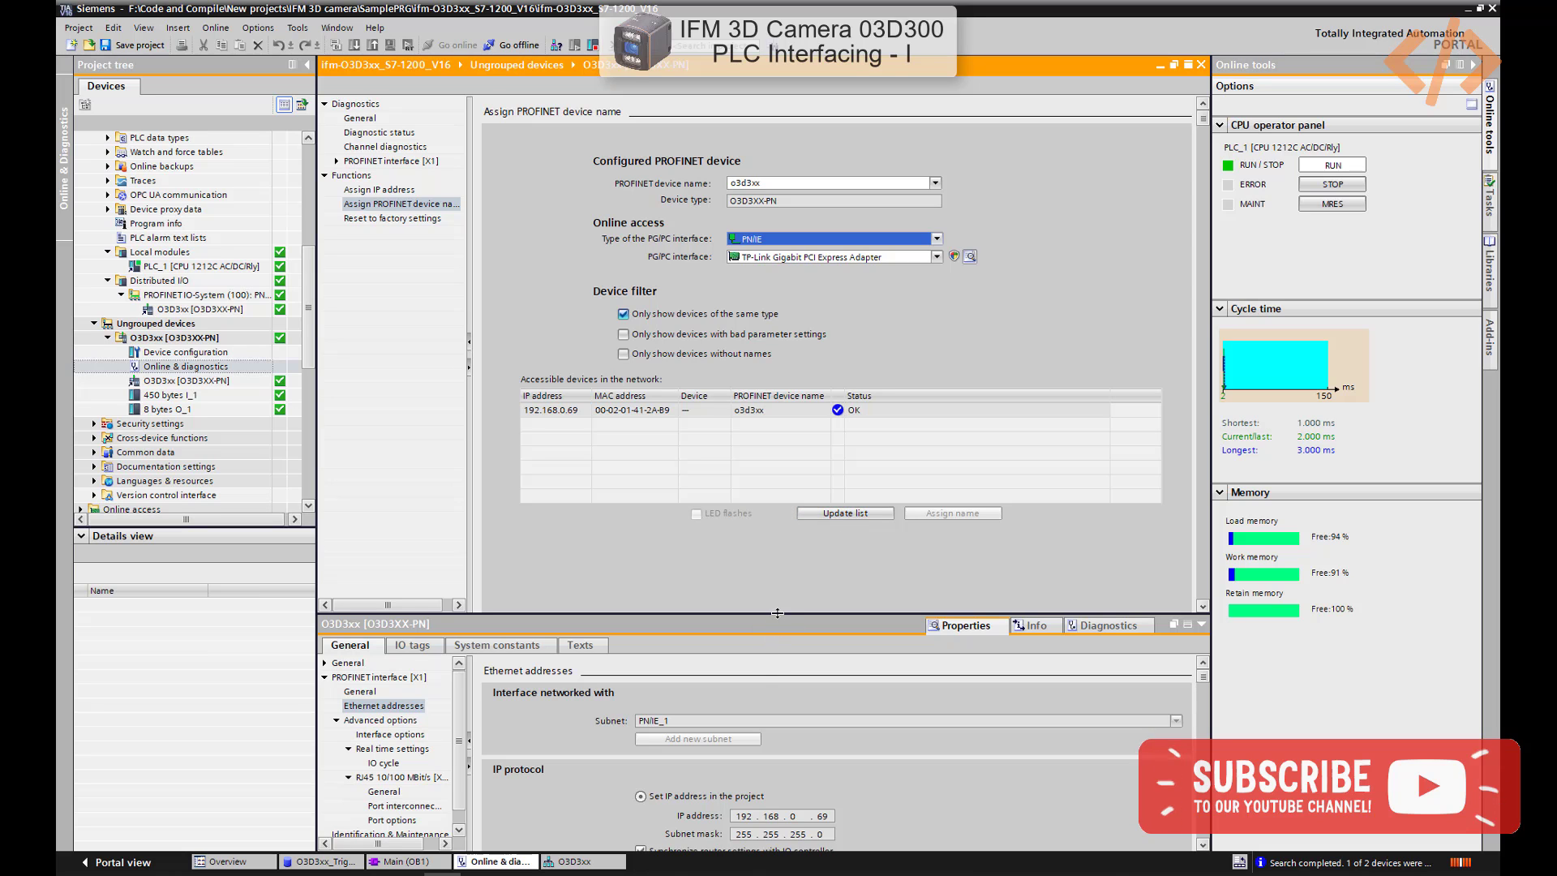
drag(774, 616, 776, 532)
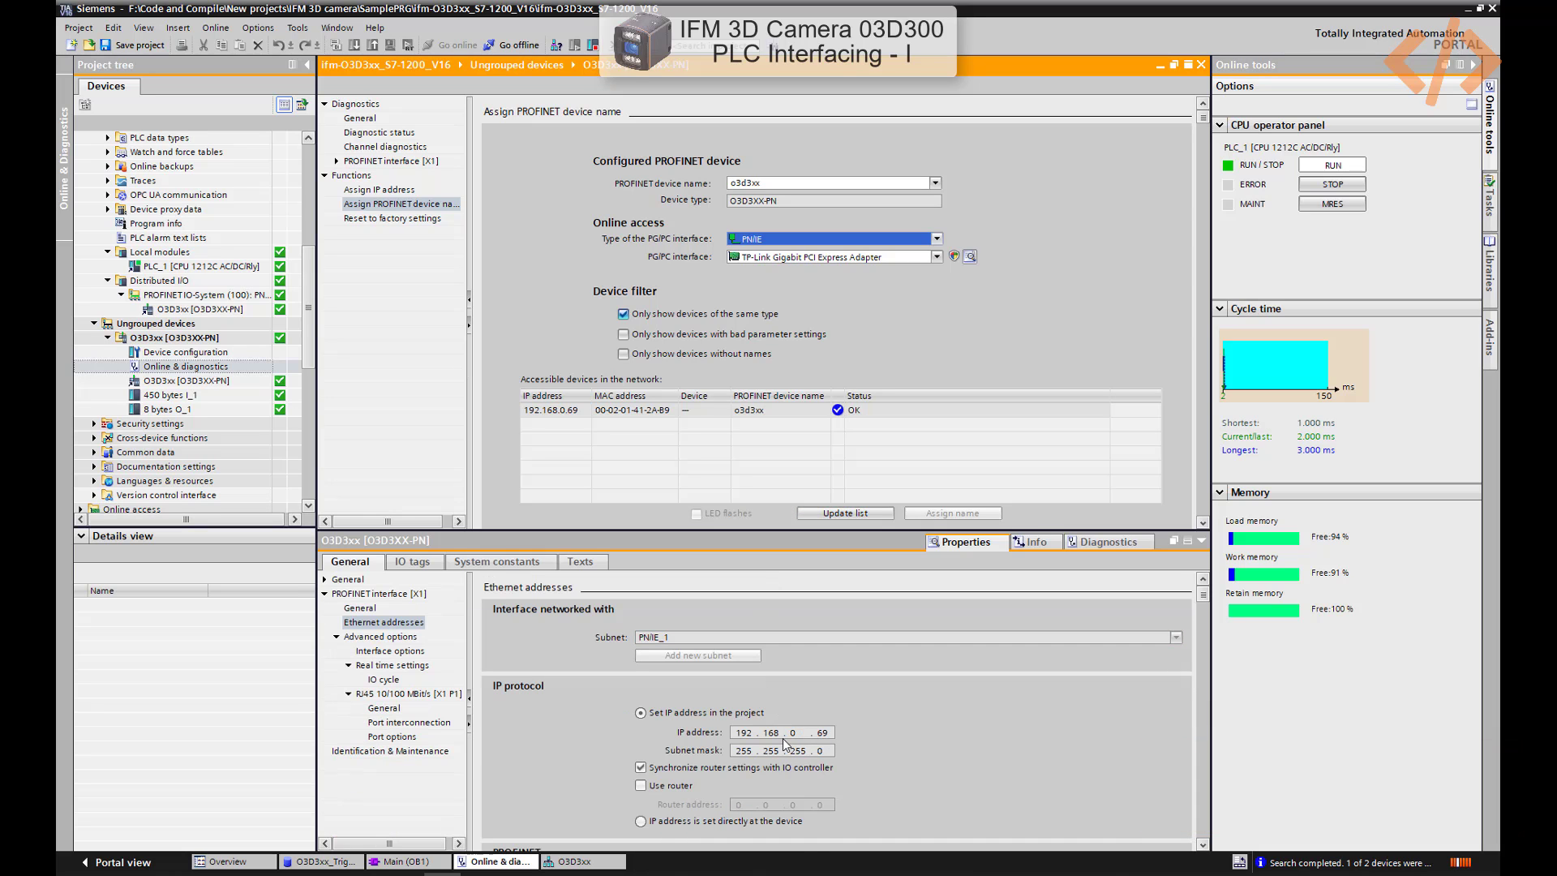
click(808, 737)
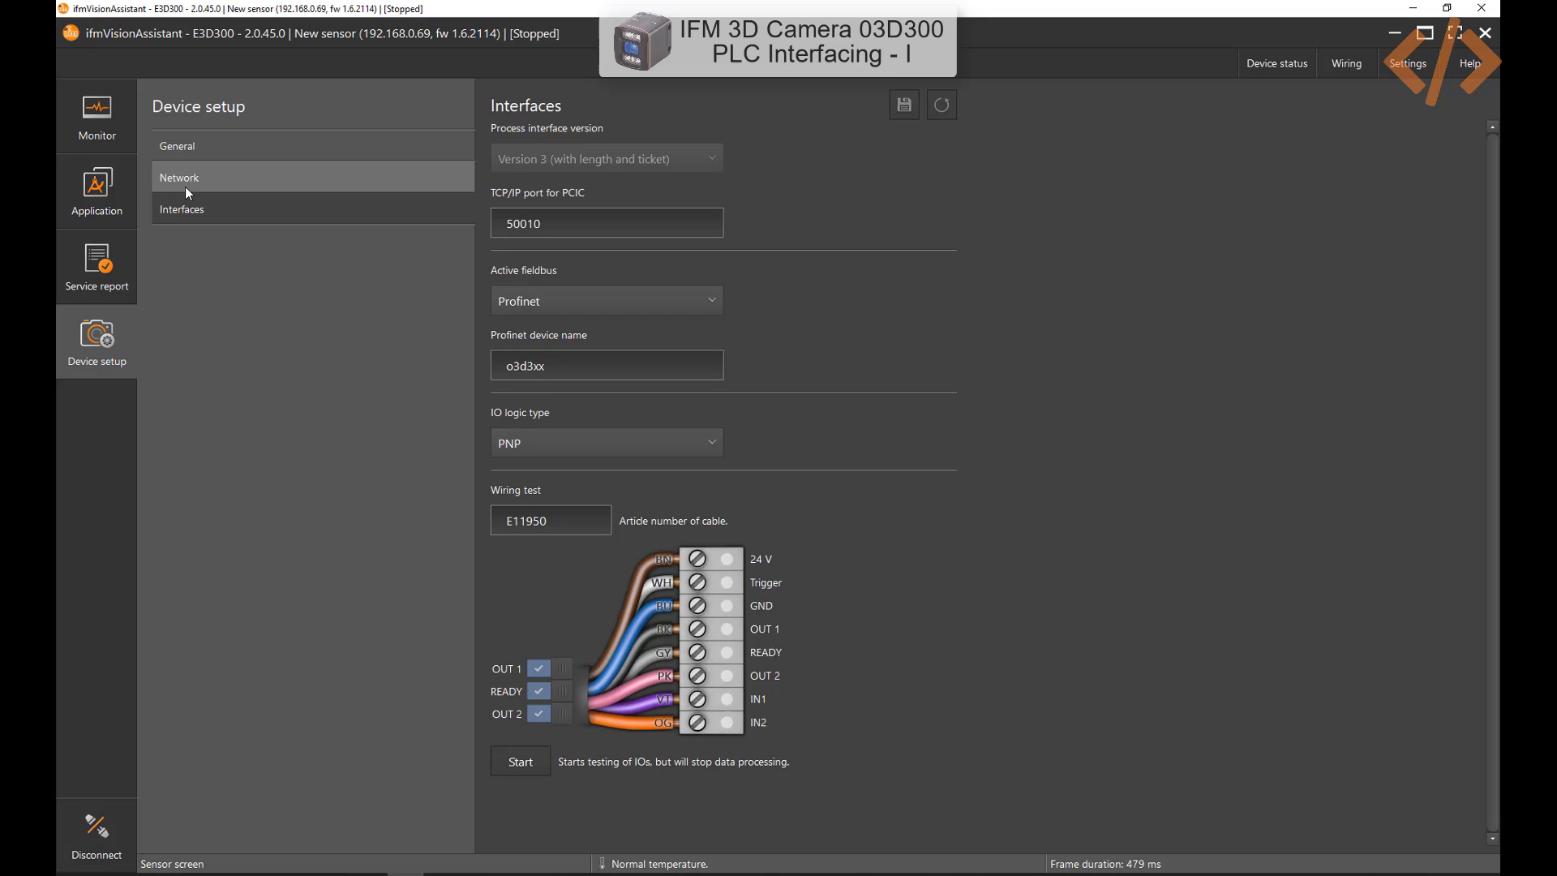
Show the camera's network settings (IP 192.168.0.69, subnet 255.255.255.0) with the Command Prompt placed over the app
click(186, 193)
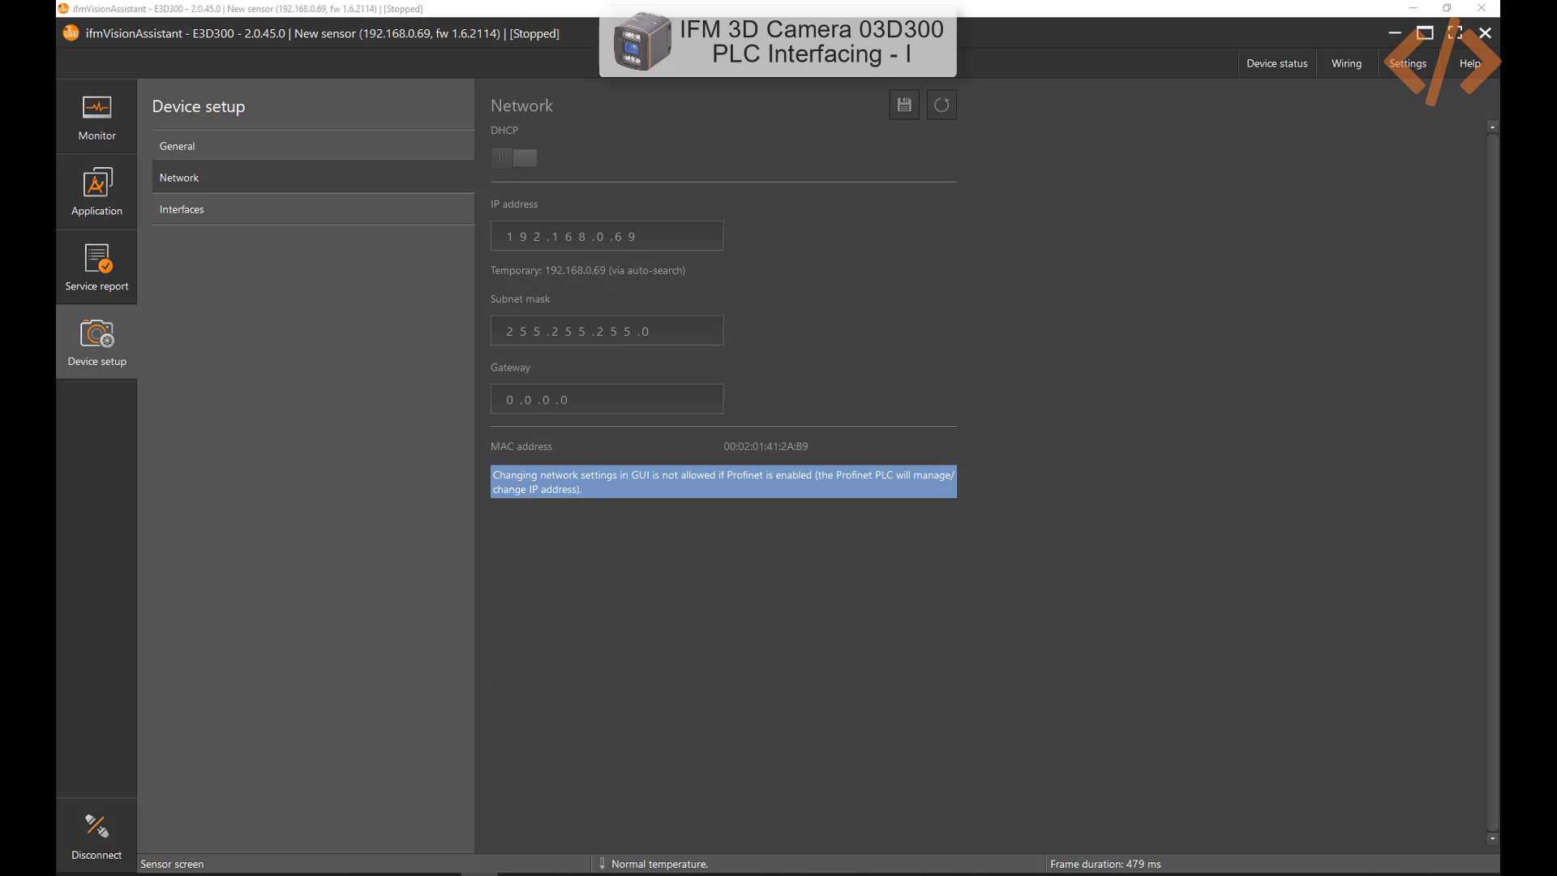
key(alt+Tab)
drag(466, 257, 707, 253)
Ping 192.168.0.69 for four replies with 0% loss, then hide Command Prompt and return to TIA Portal
scroll(725, 446, down, 6)
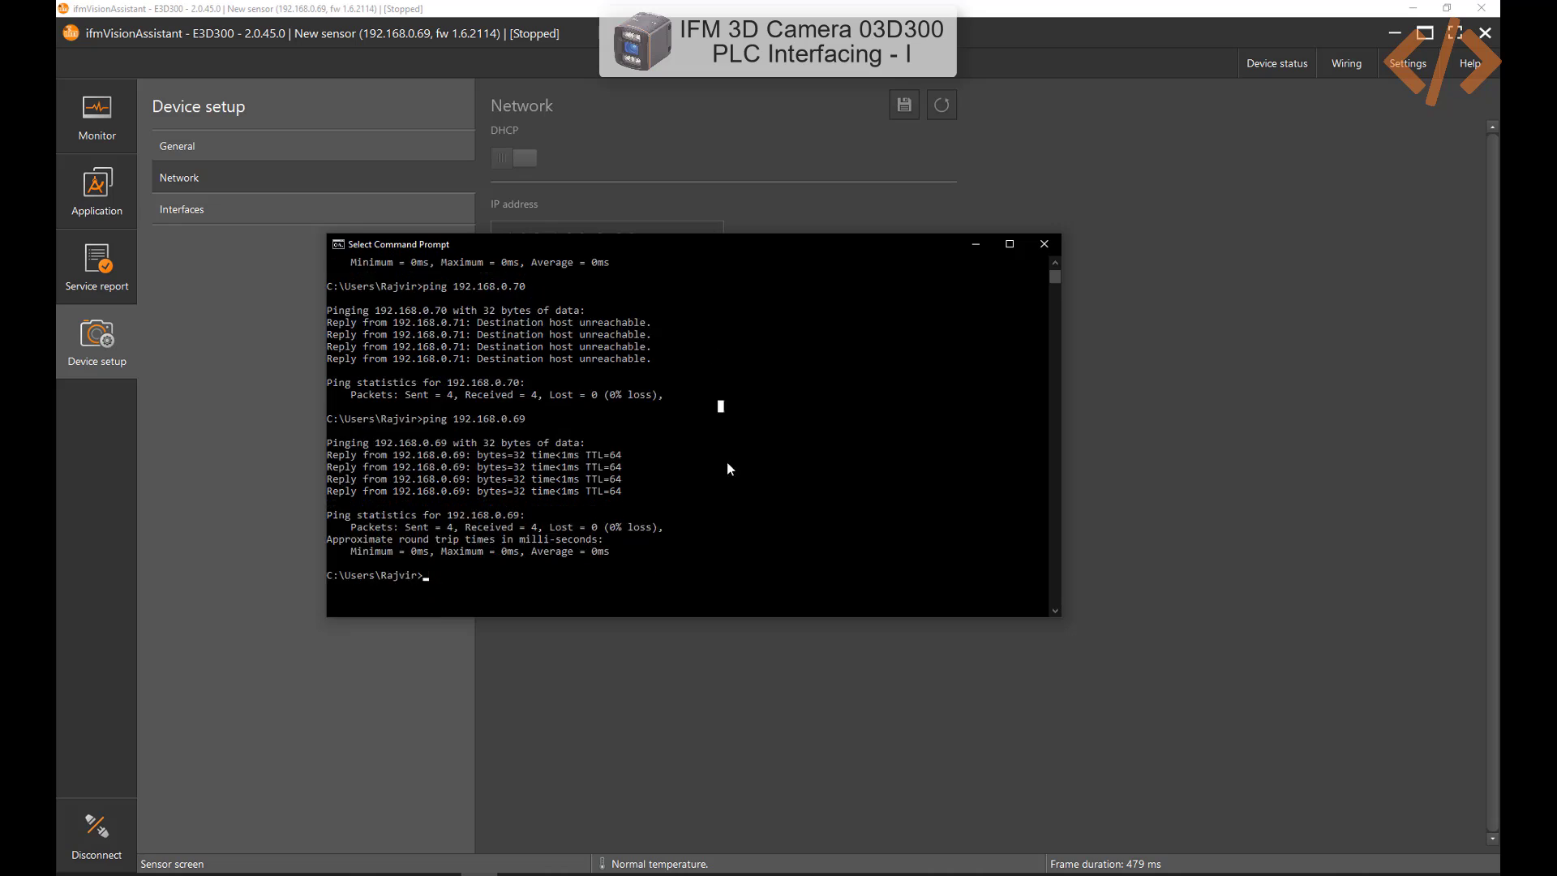
text(ping 192.)
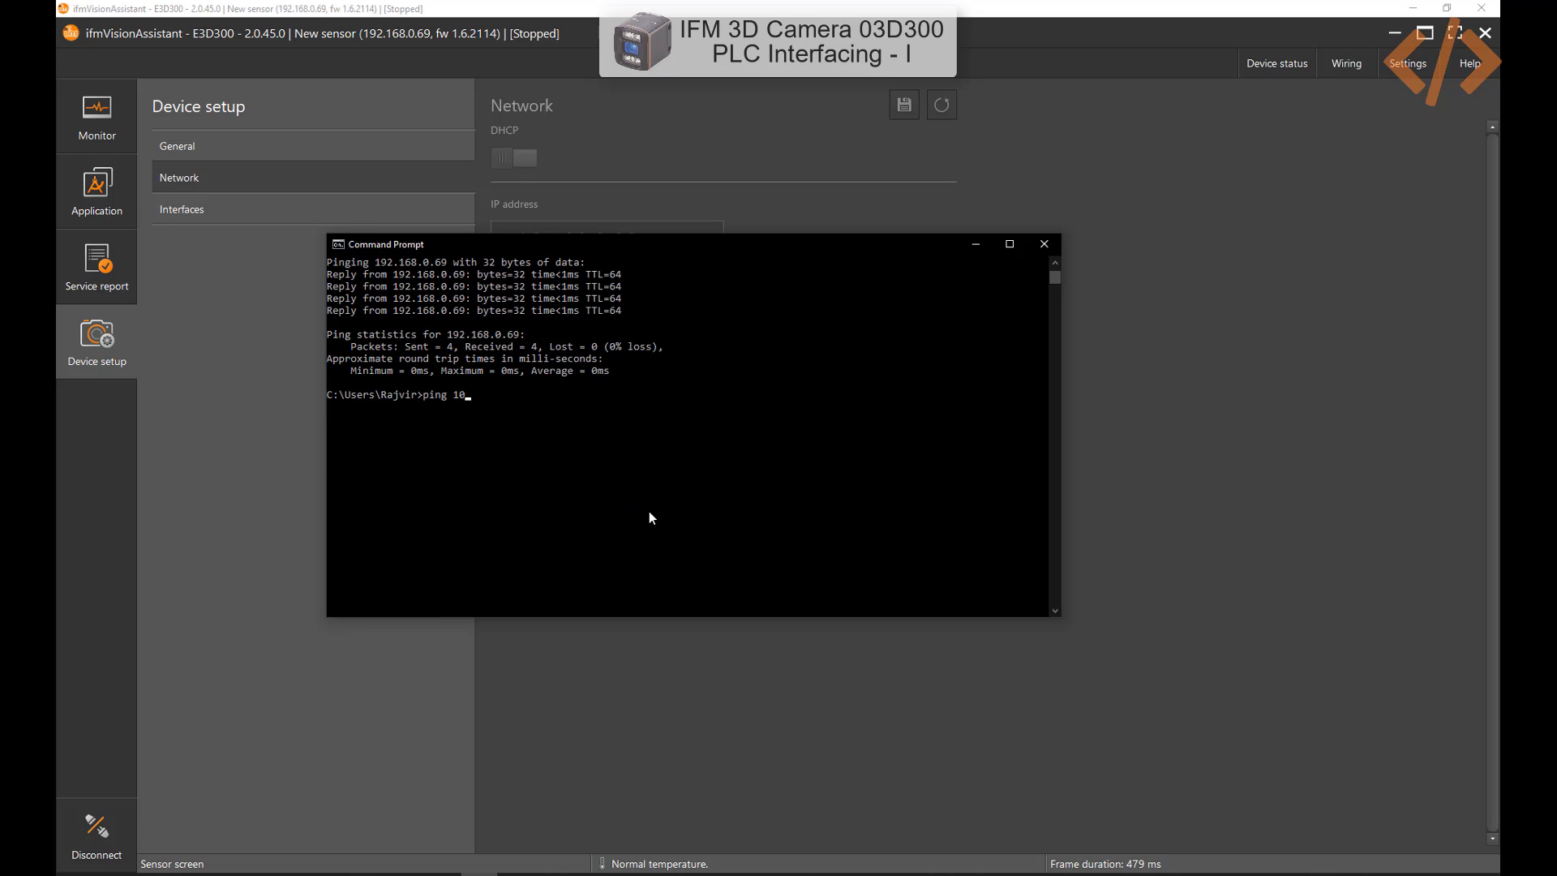
key(BackSpace)
key(BackSpace)
key(BackSpace)
text(8)
key(BackSpace)
text(92.168.0.69)
key(Return)
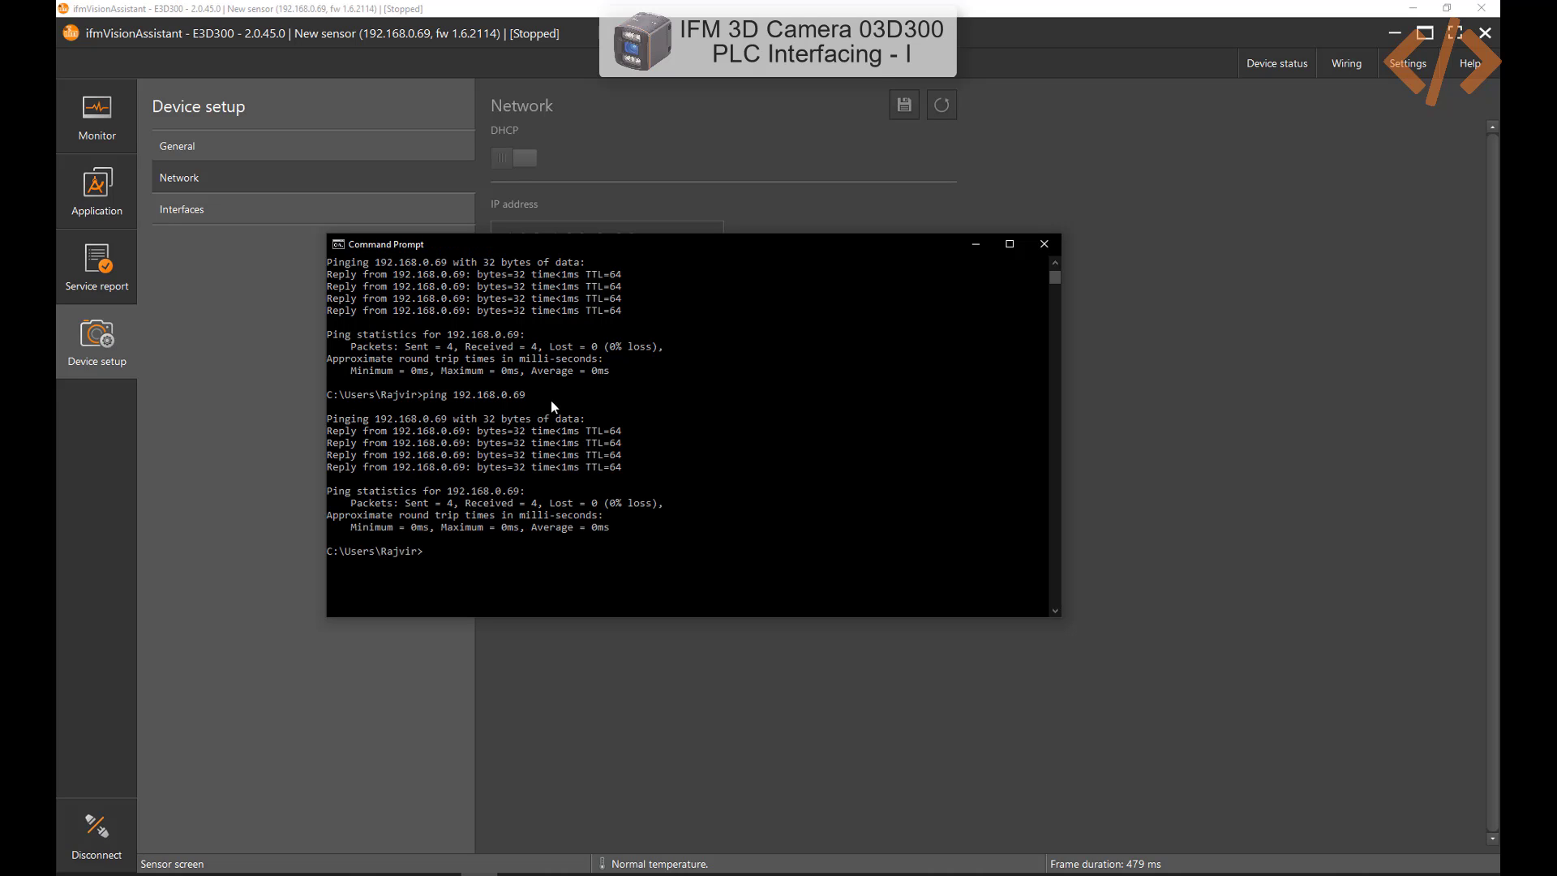
click(977, 244)
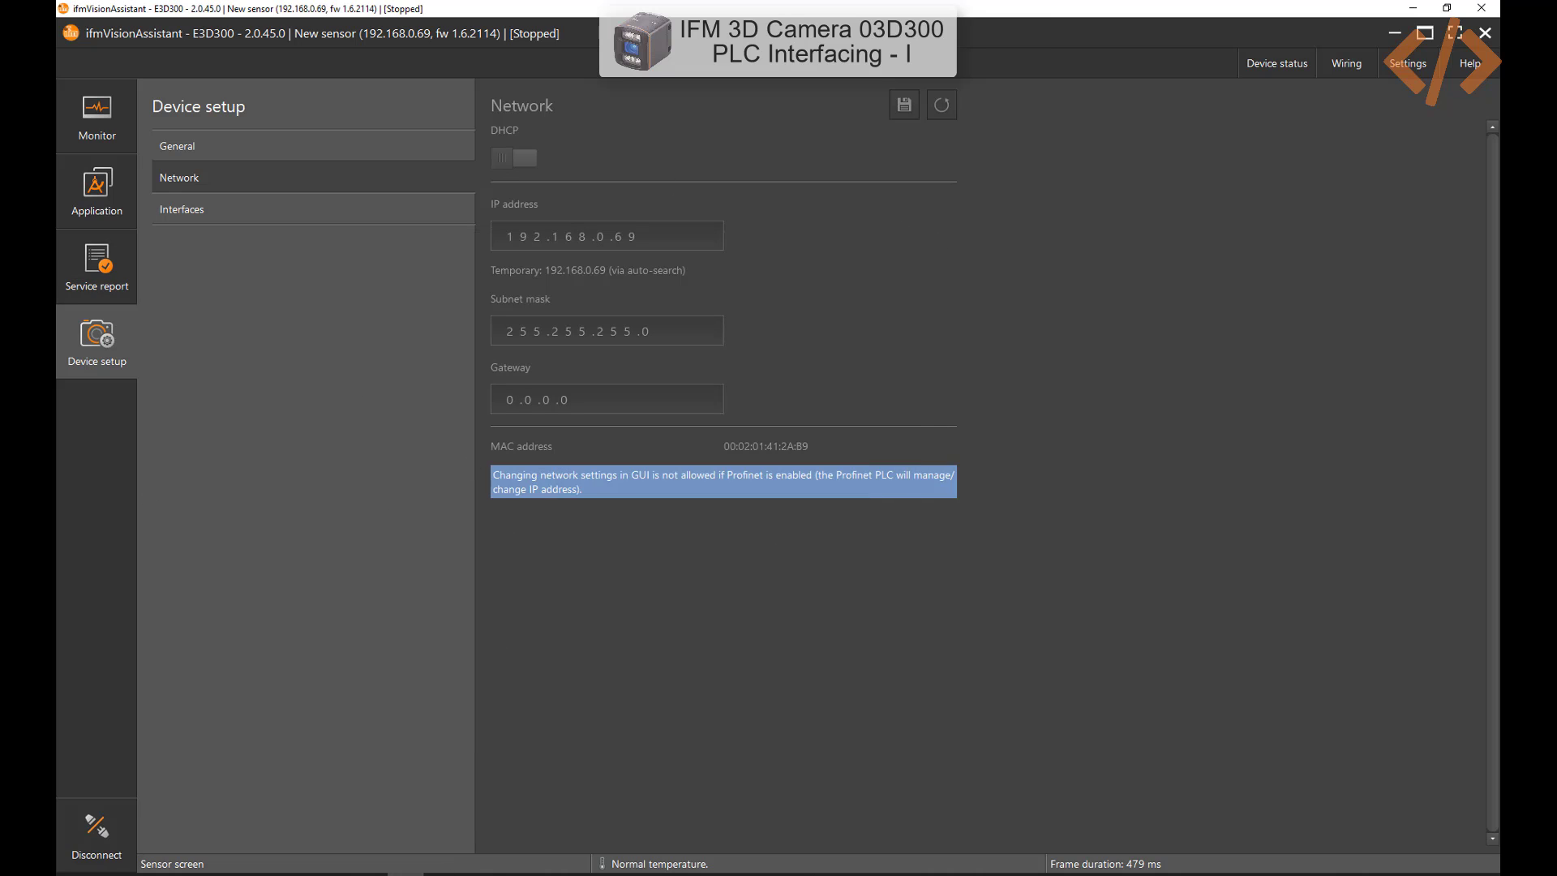
key(alt+Tab)
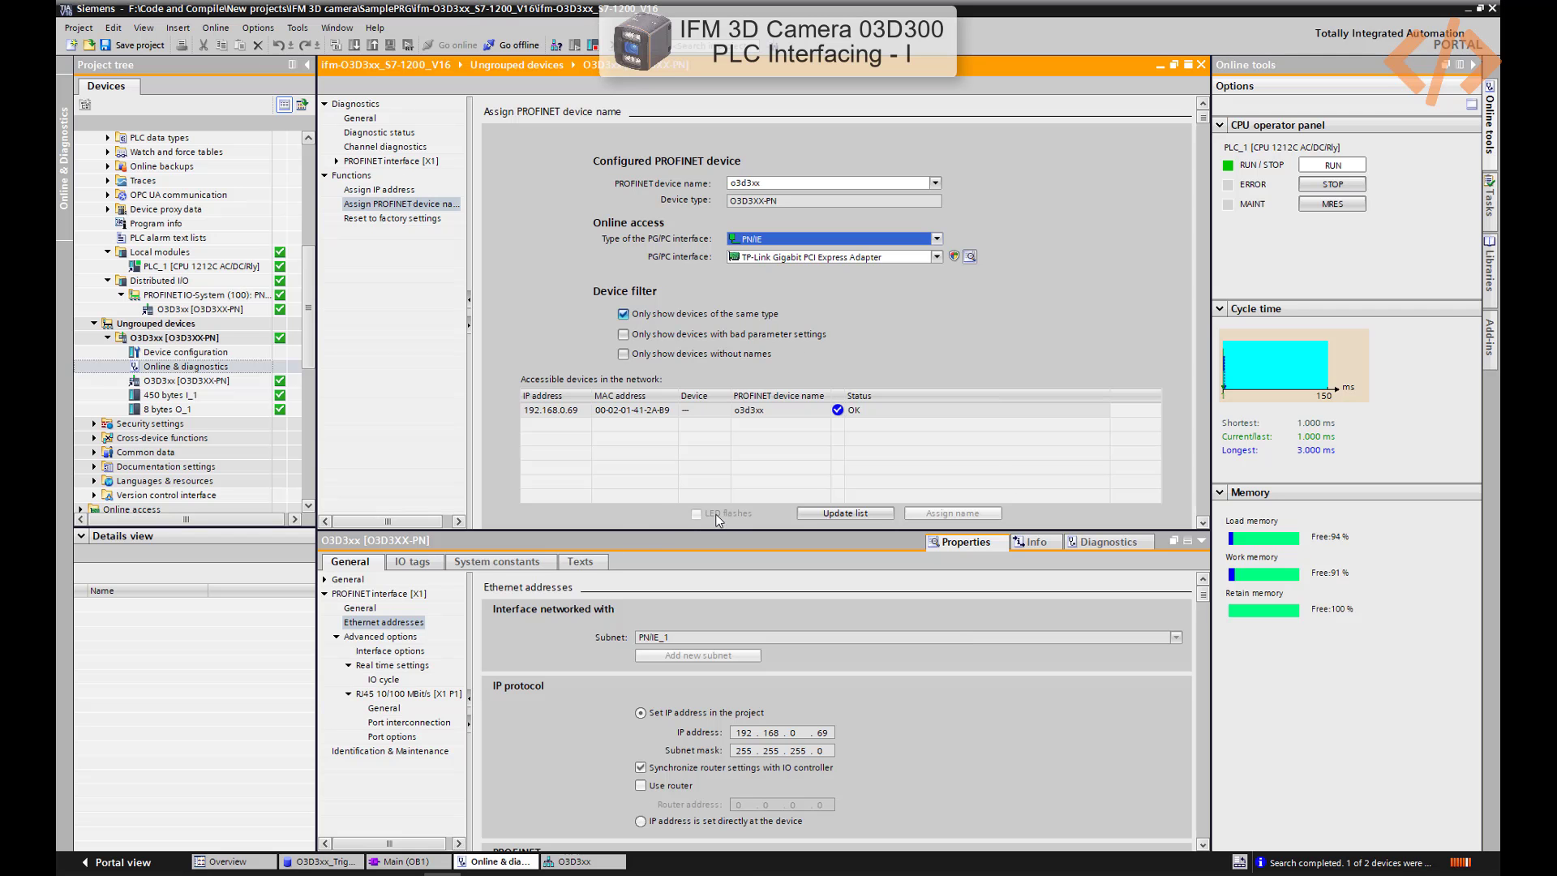
Open Main [OB1], turn on live monitoring, and modify the Trigger operand
click(224, 311)
scroll(224, 311, up, 7)
double_click(166, 251)
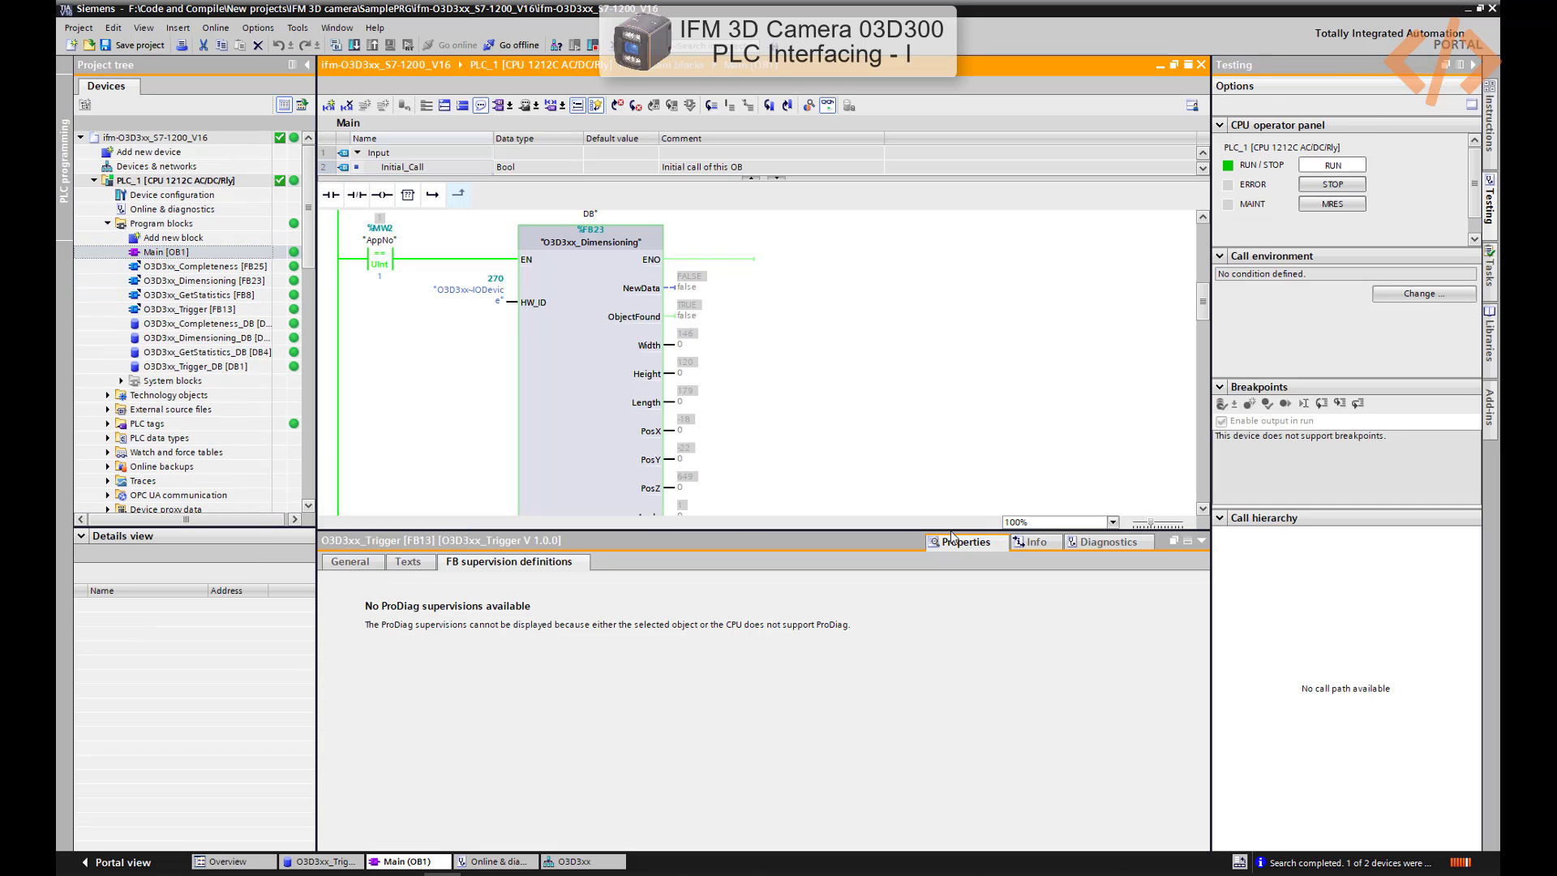
drag(962, 528, 961, 777)
scroll(816, 493, up, 5)
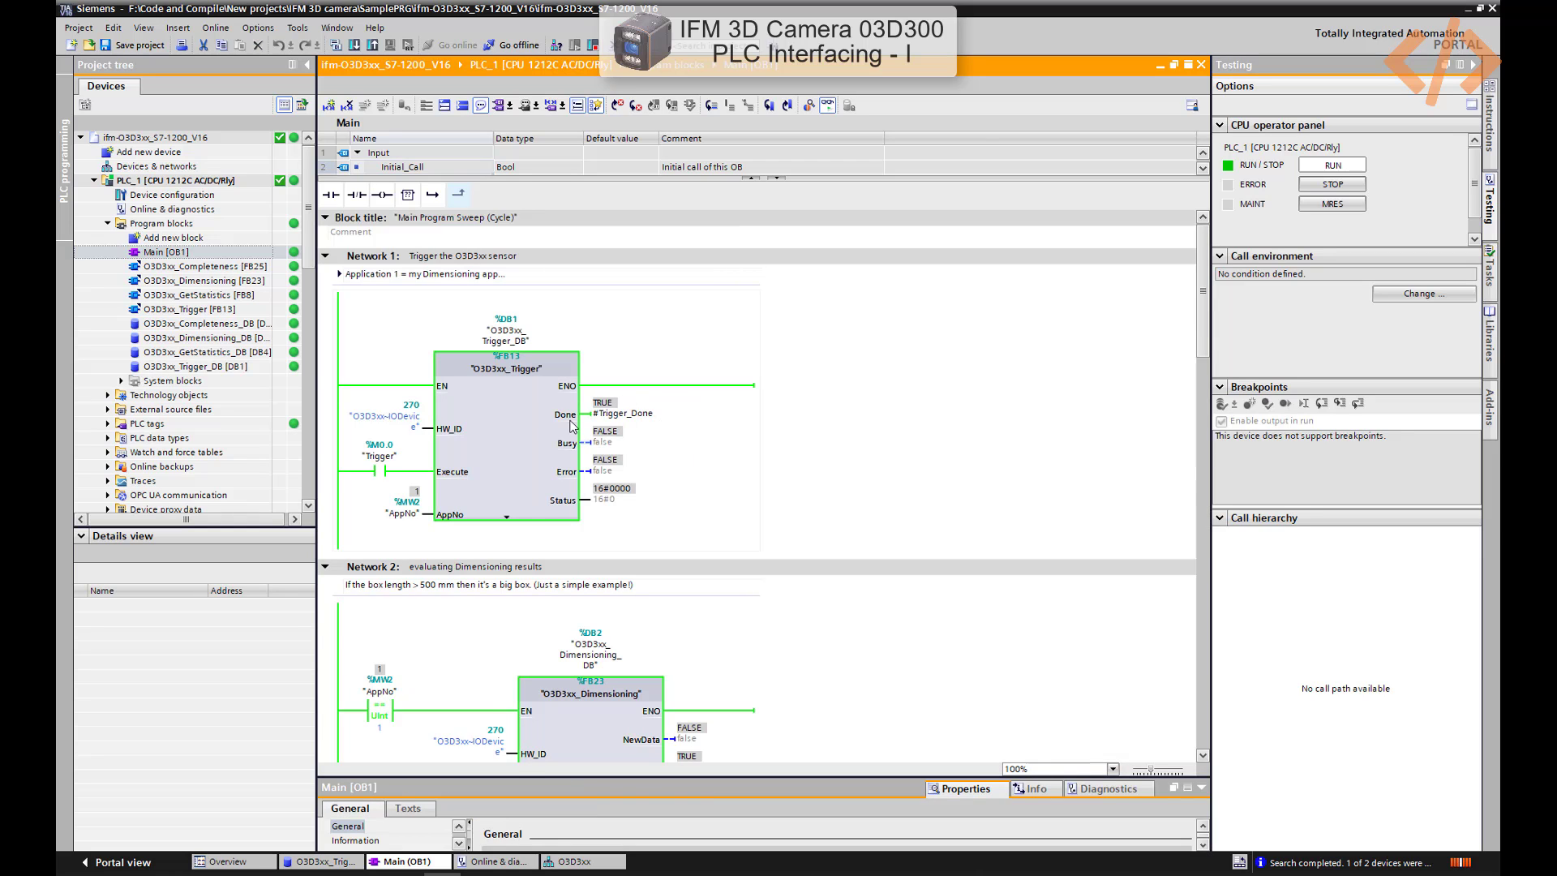
click(370, 473)
right_click(369, 477)
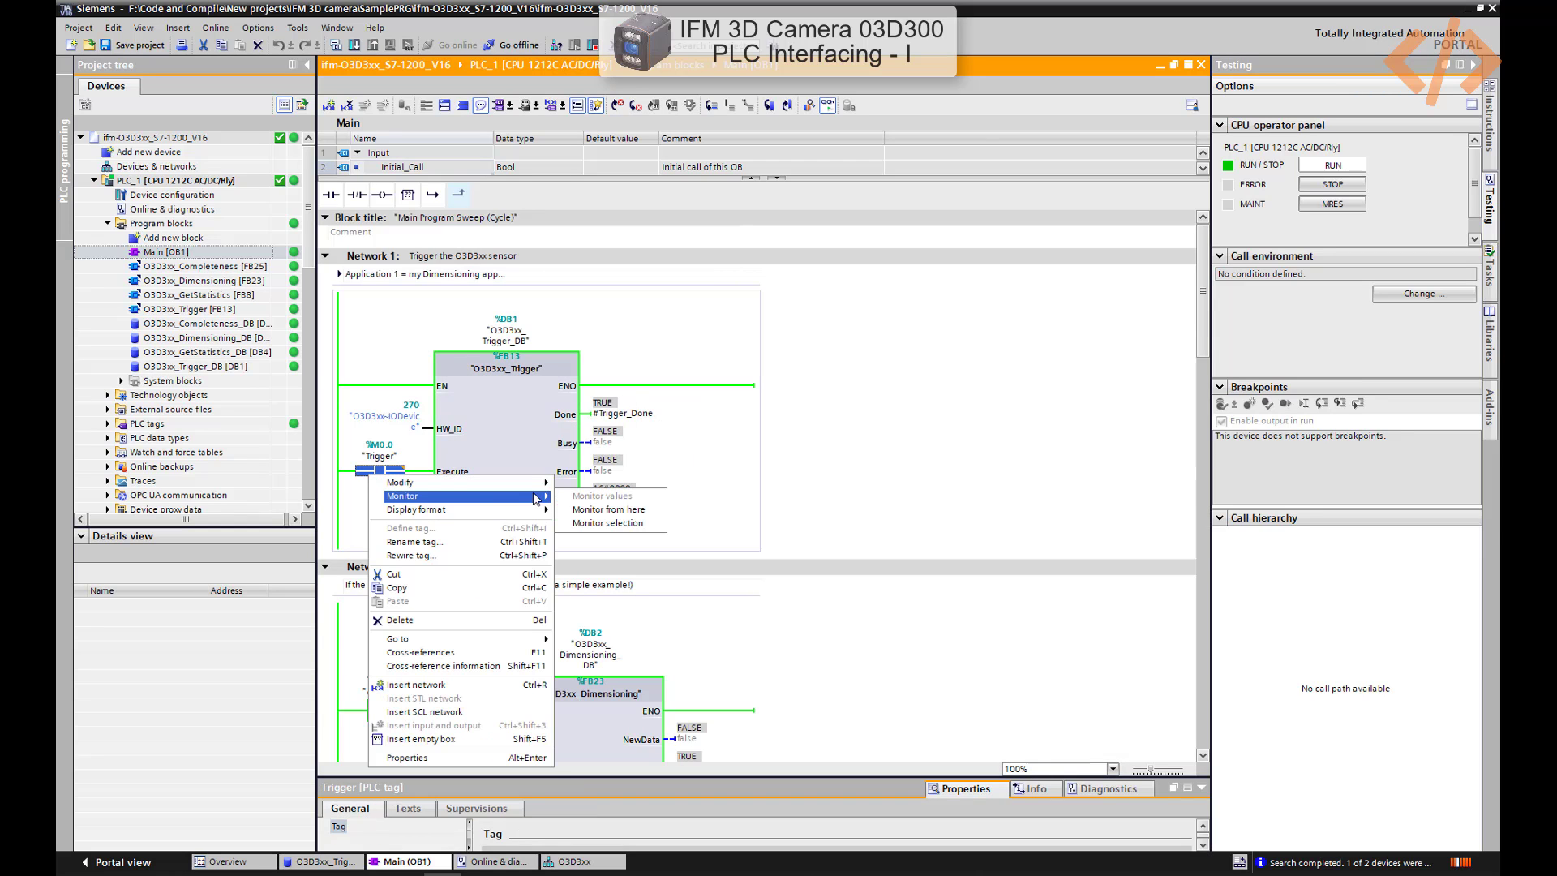
click(770, 460)
click(772, 459)
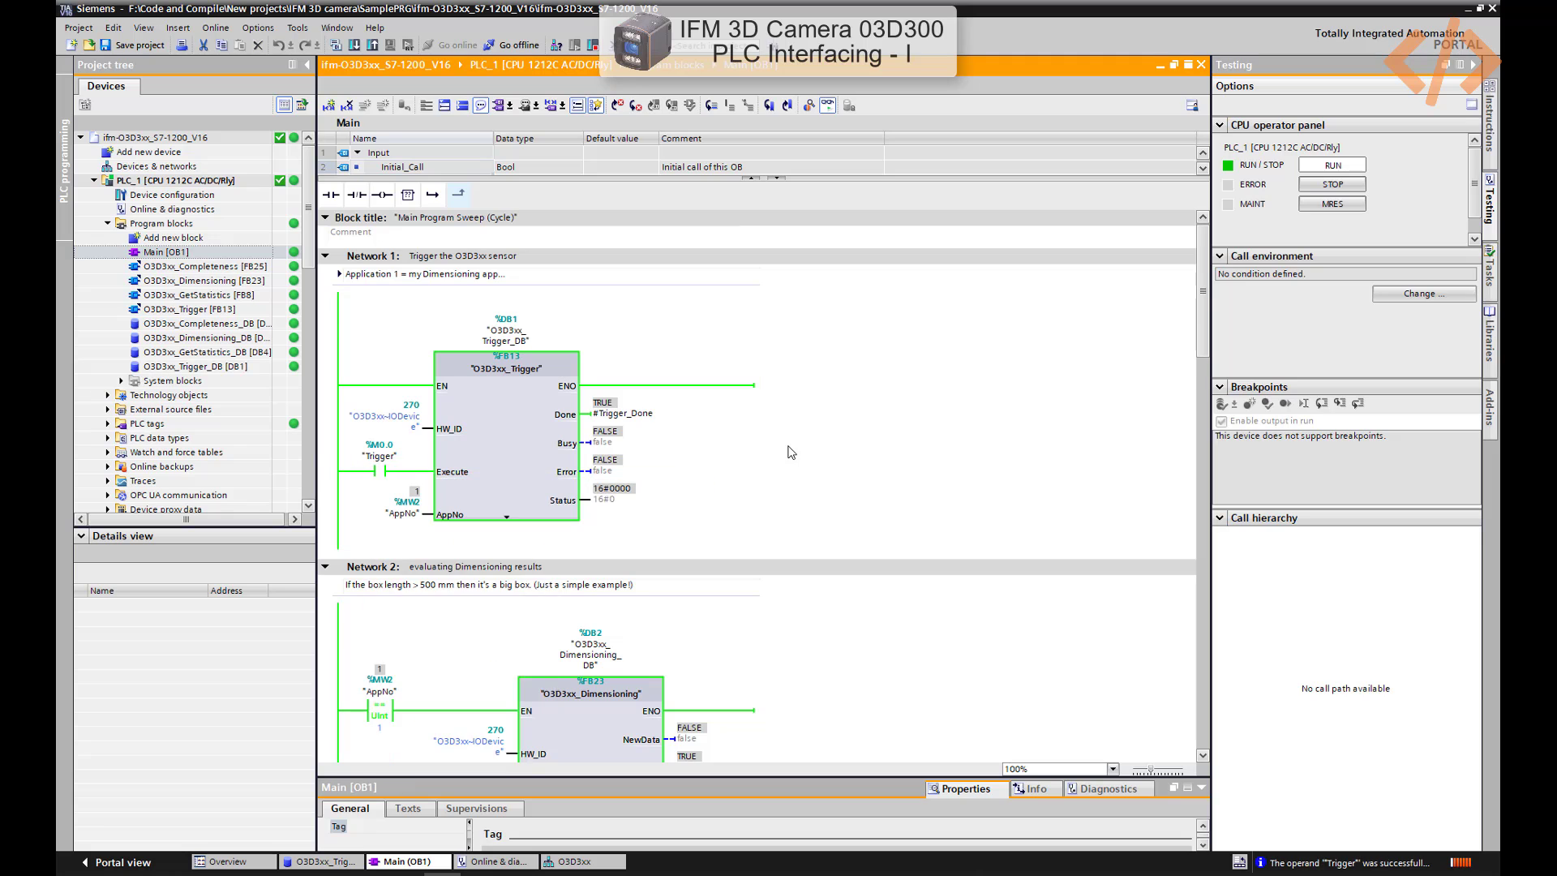
scroll(620, 476, down, 3)
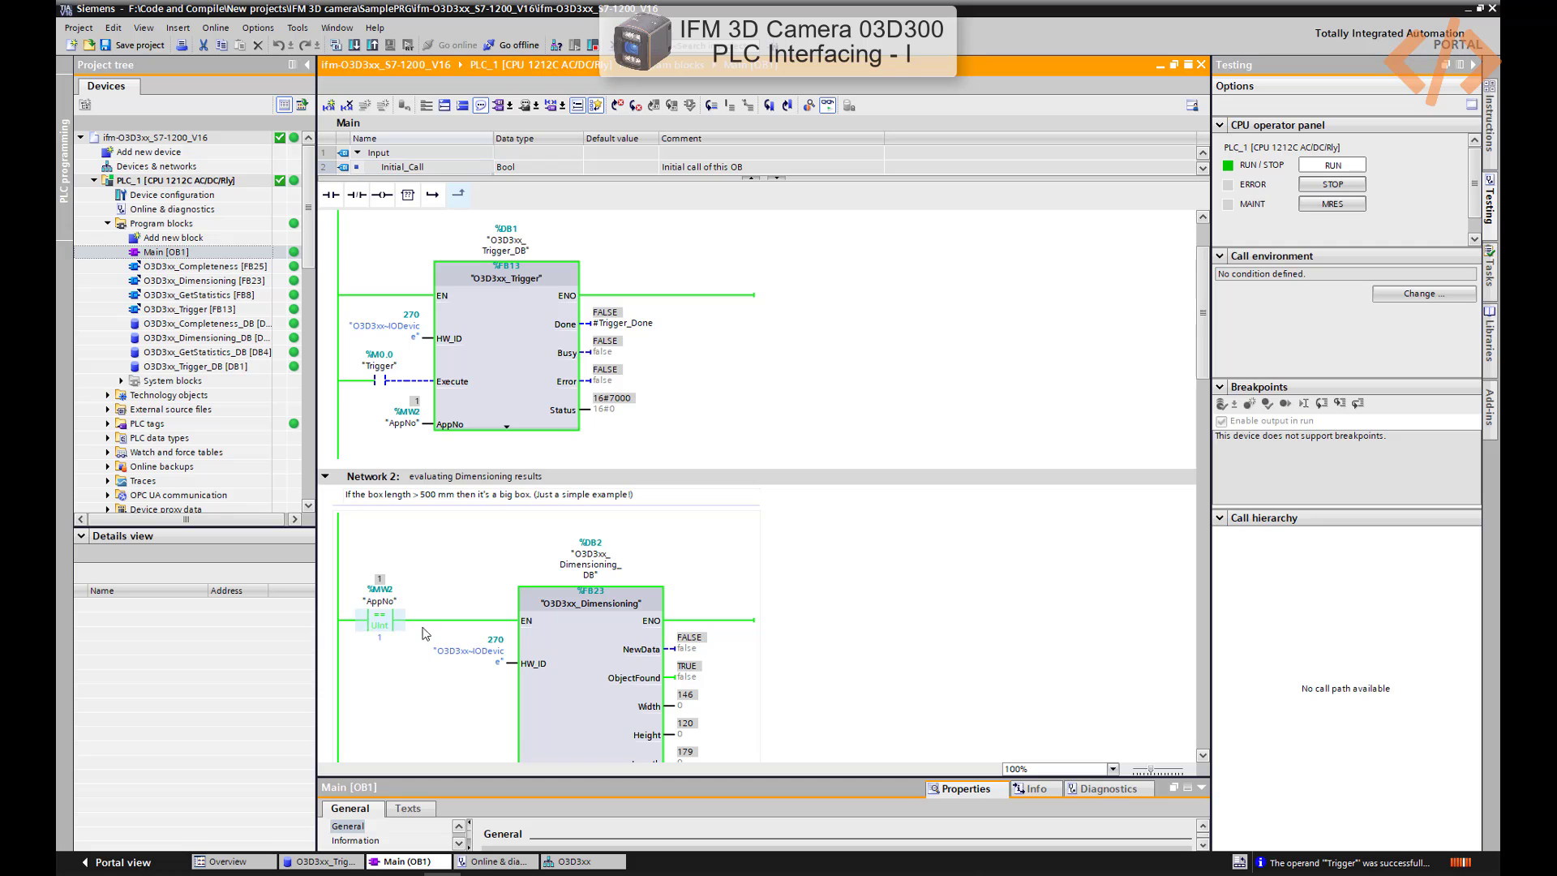
Inspect the O3D3xx_Dimensioning block under monitoring, then select the O3D3xx_Trigger block in Network 1
click(600, 648)
scroll(610, 519, down, 4)
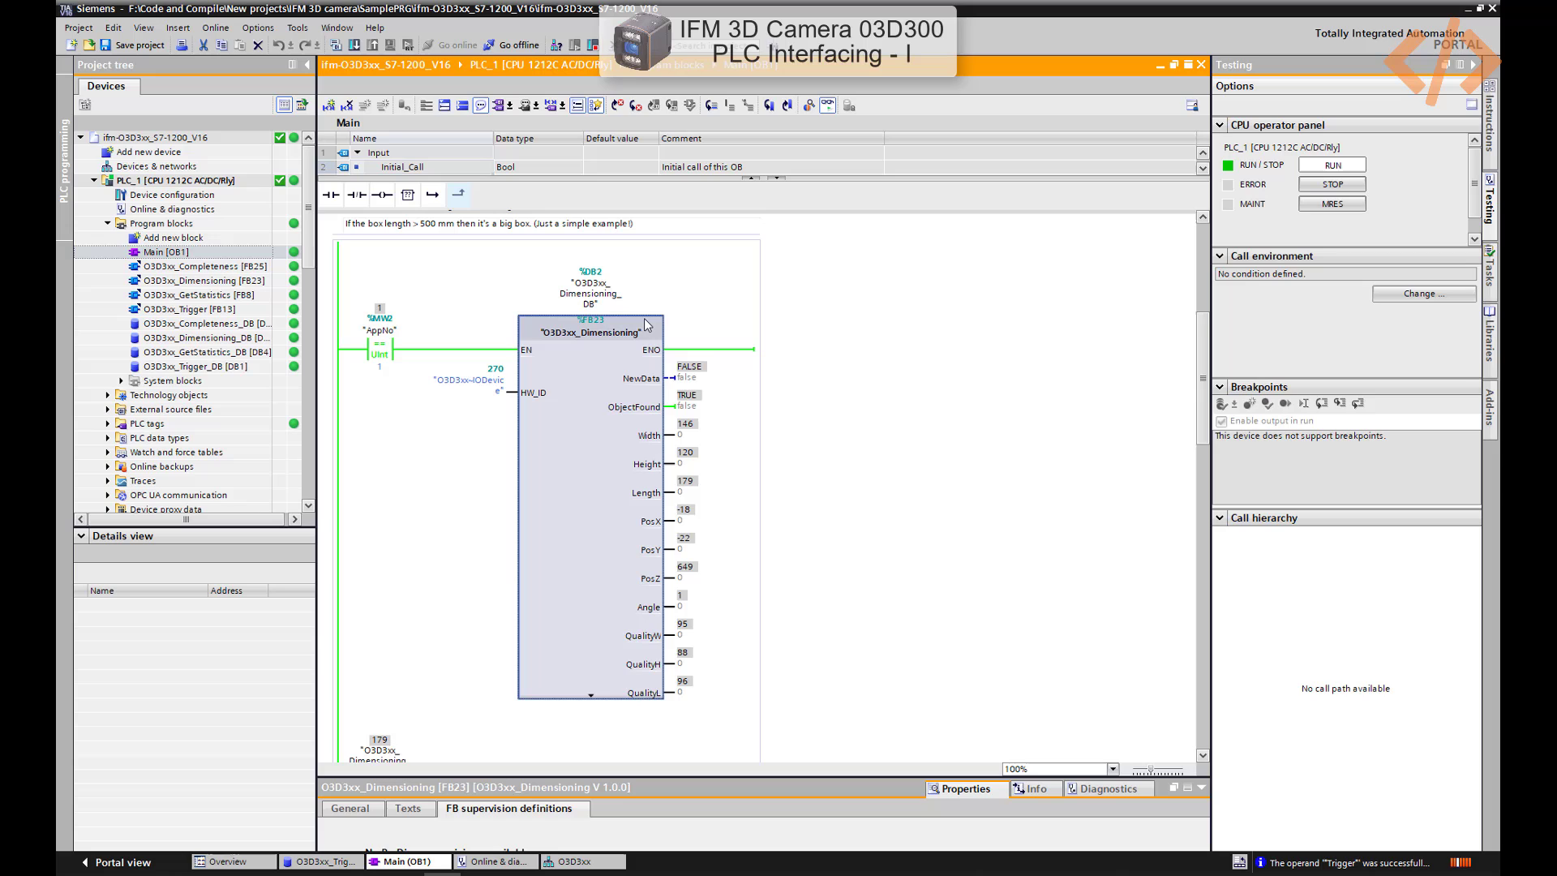
scroll(596, 419, down, 5)
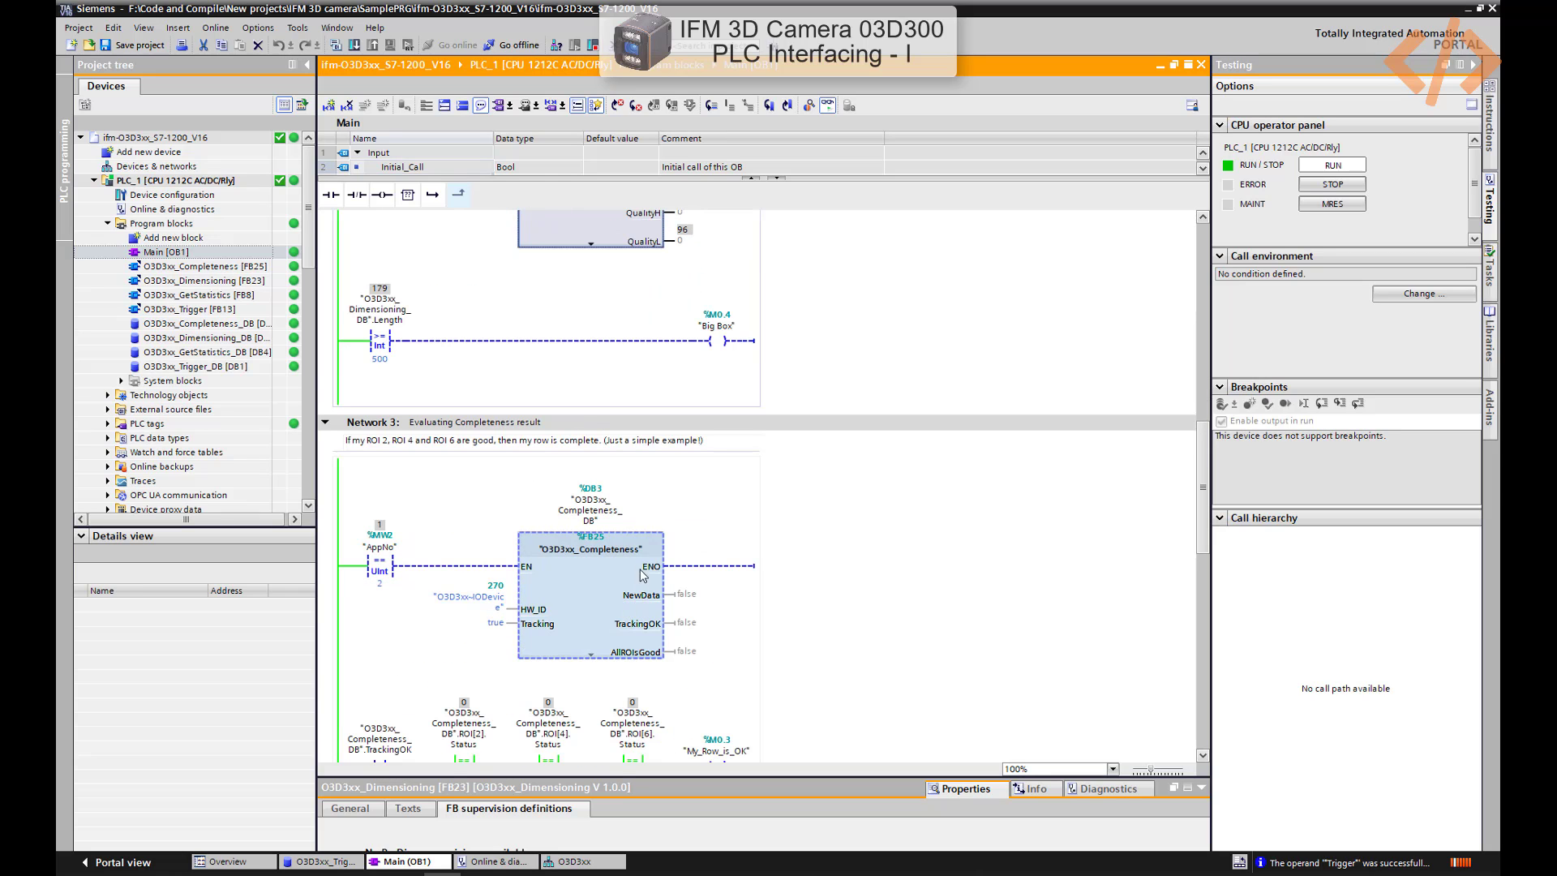
scroll(601, 593, down, 3)
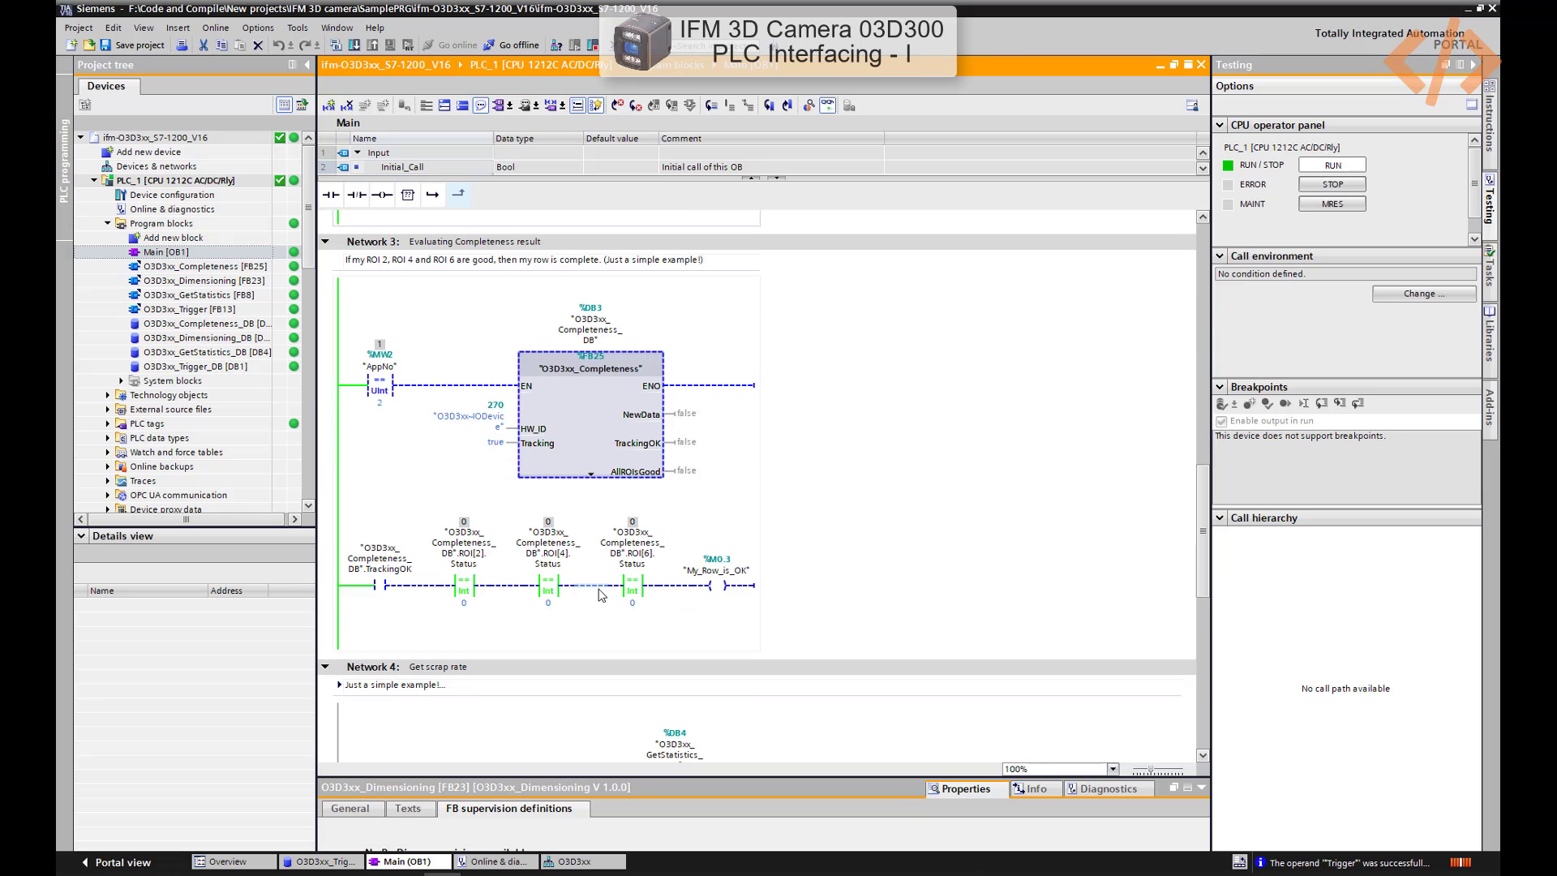
scroll(597, 593, down, 6)
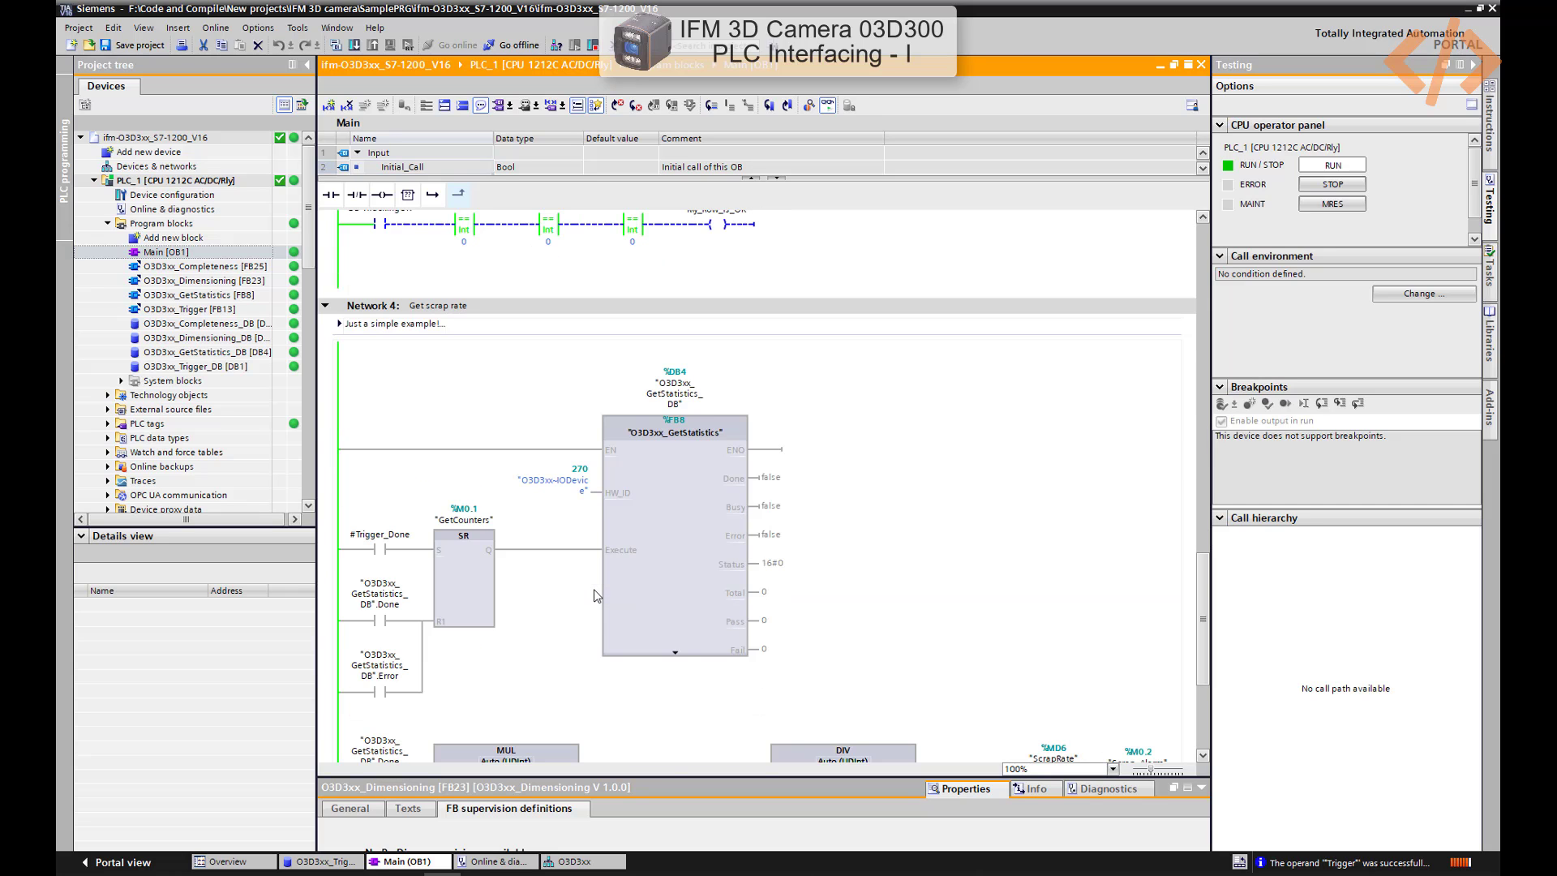
scroll(595, 596, up, 10)
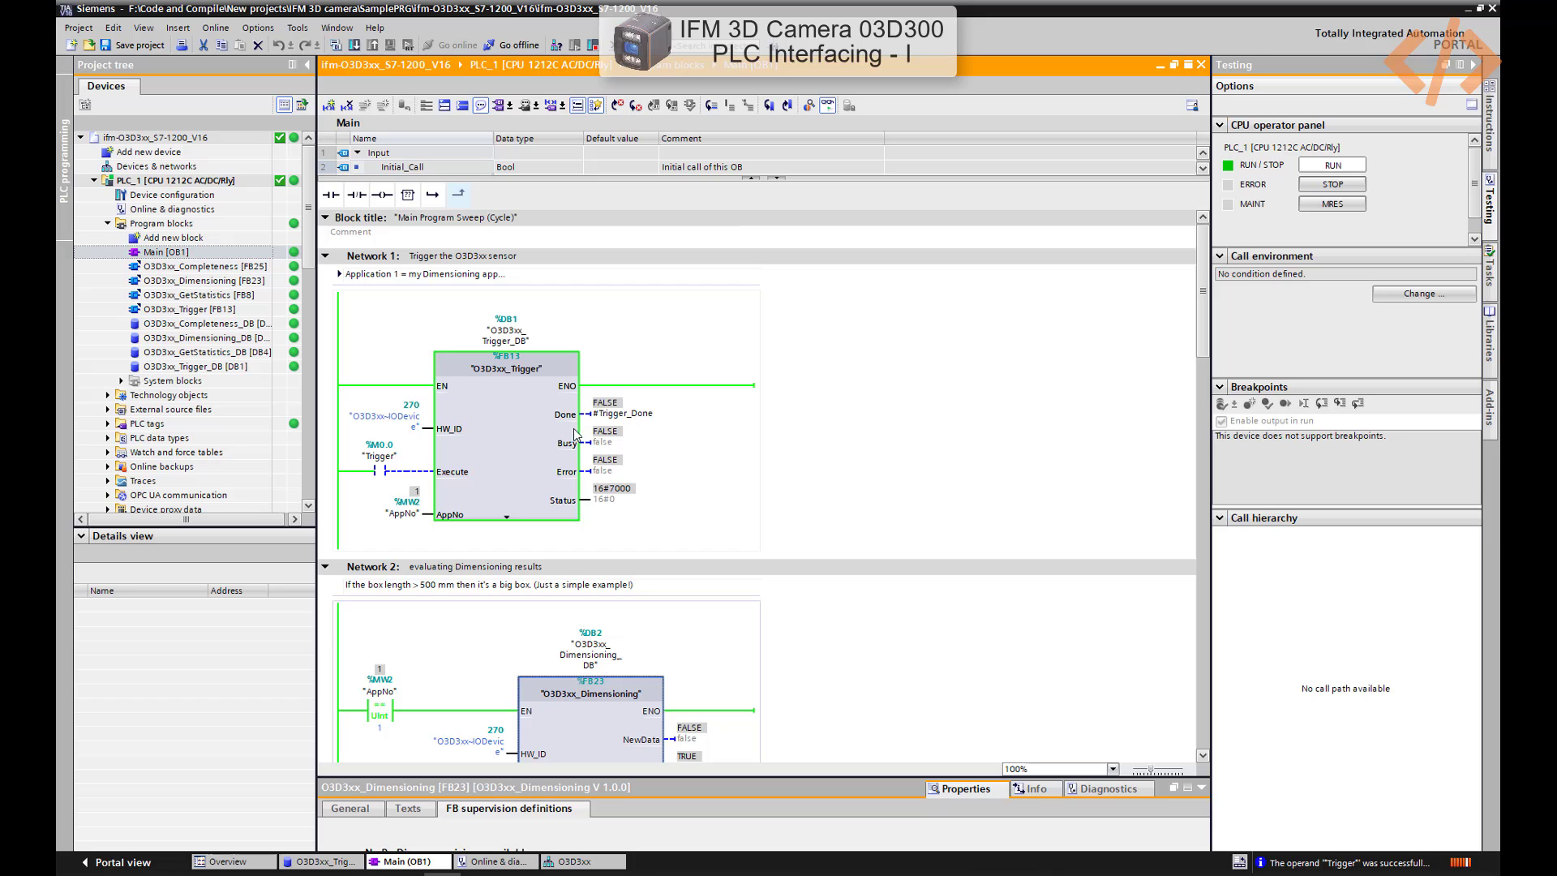
click(544, 450)
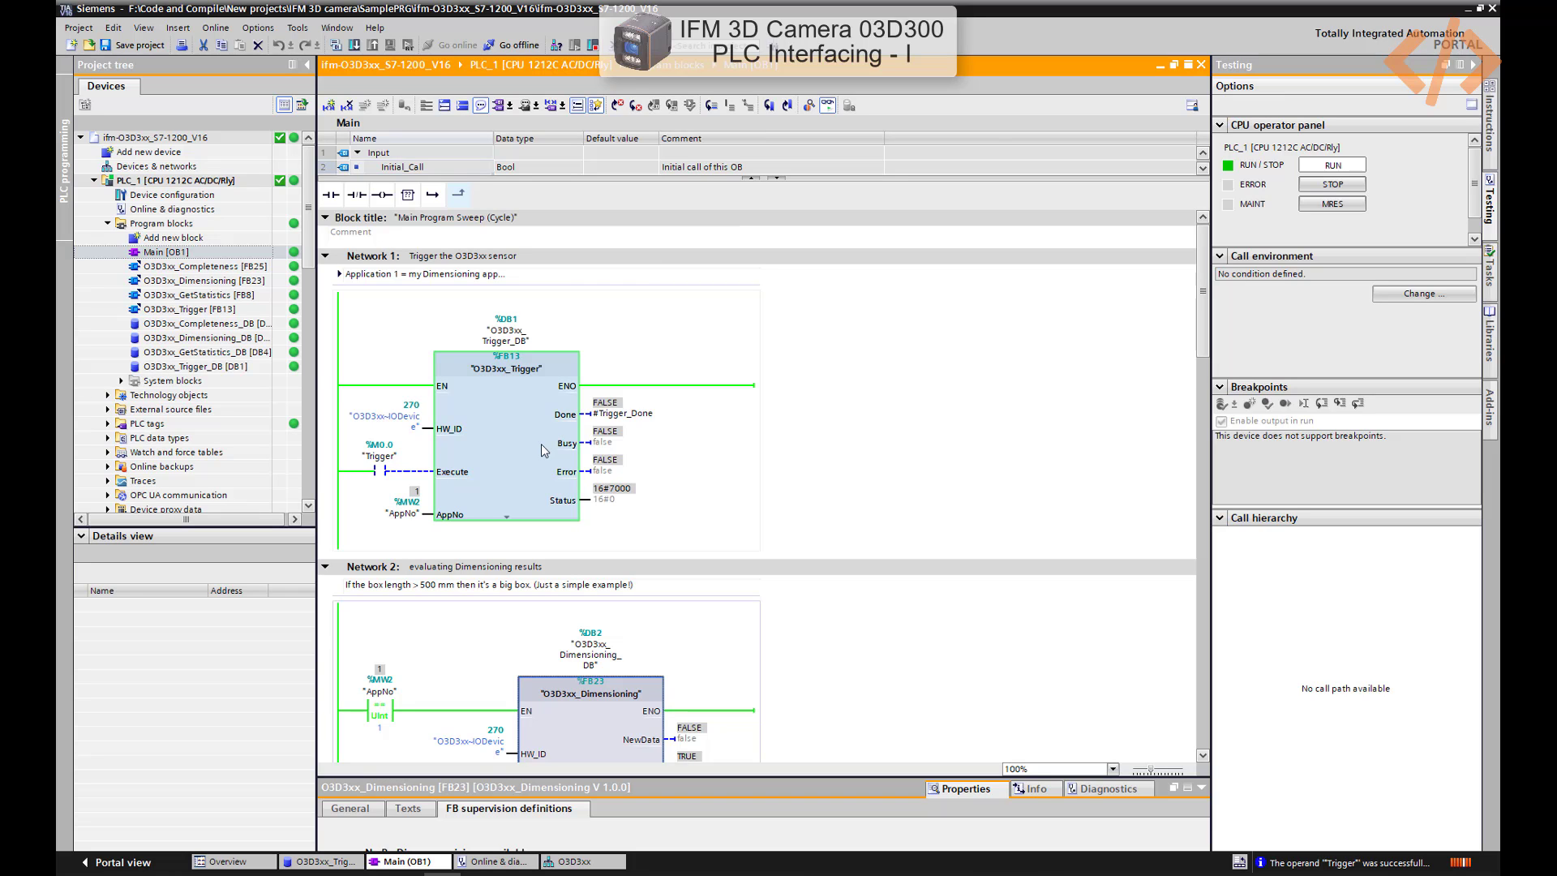
Monitor O3D3xx_Dimensioning_DB live, briefly viewing O3D3xx_Completeness_DB beside it before closing it
click(198, 325)
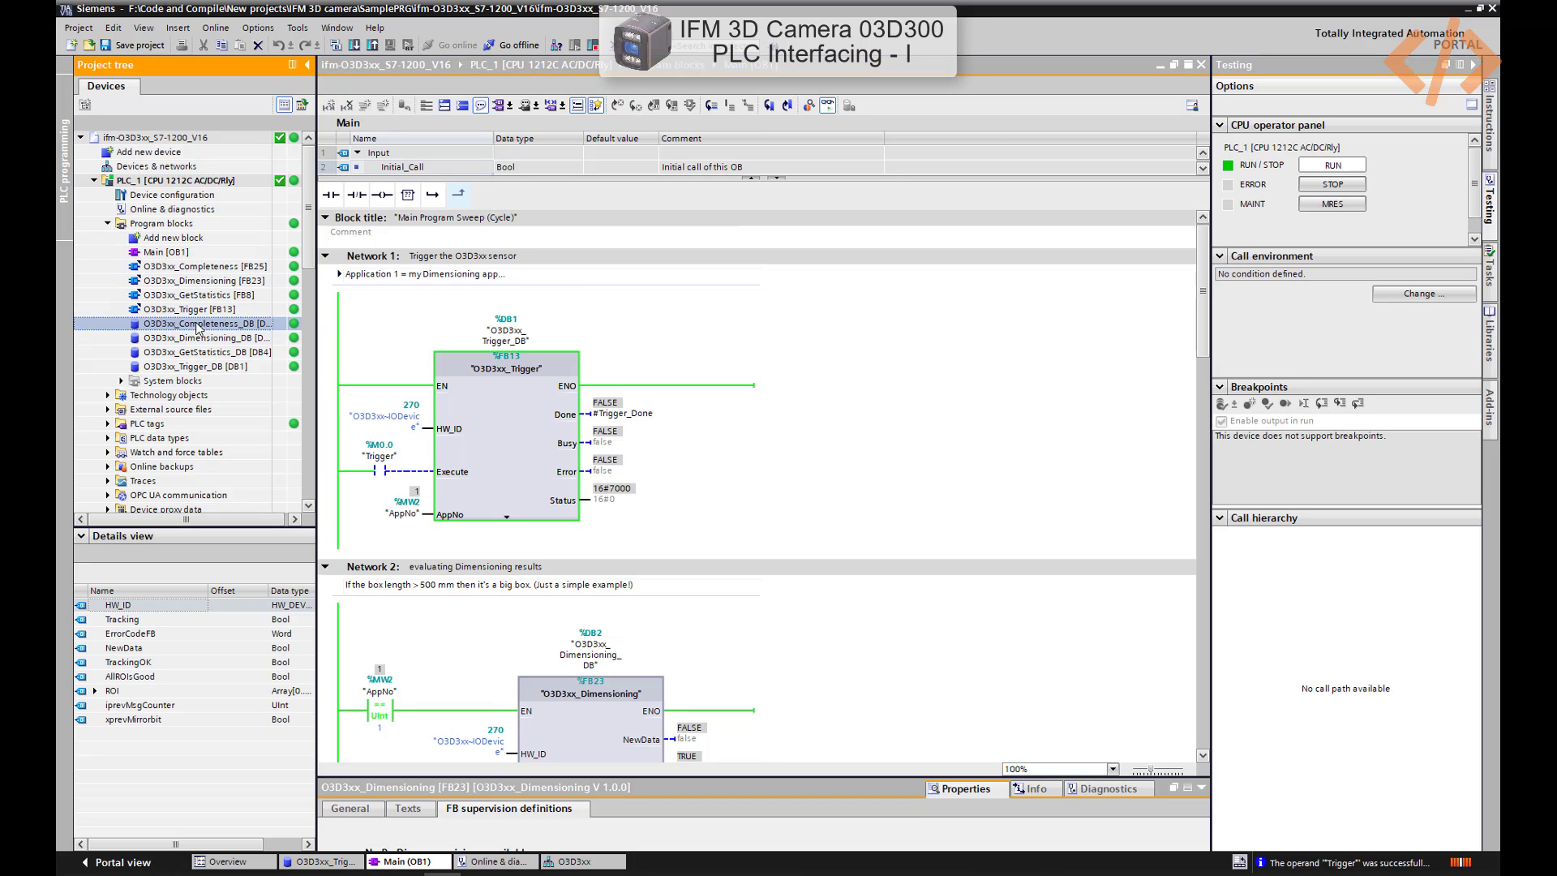
double_click(197, 325)
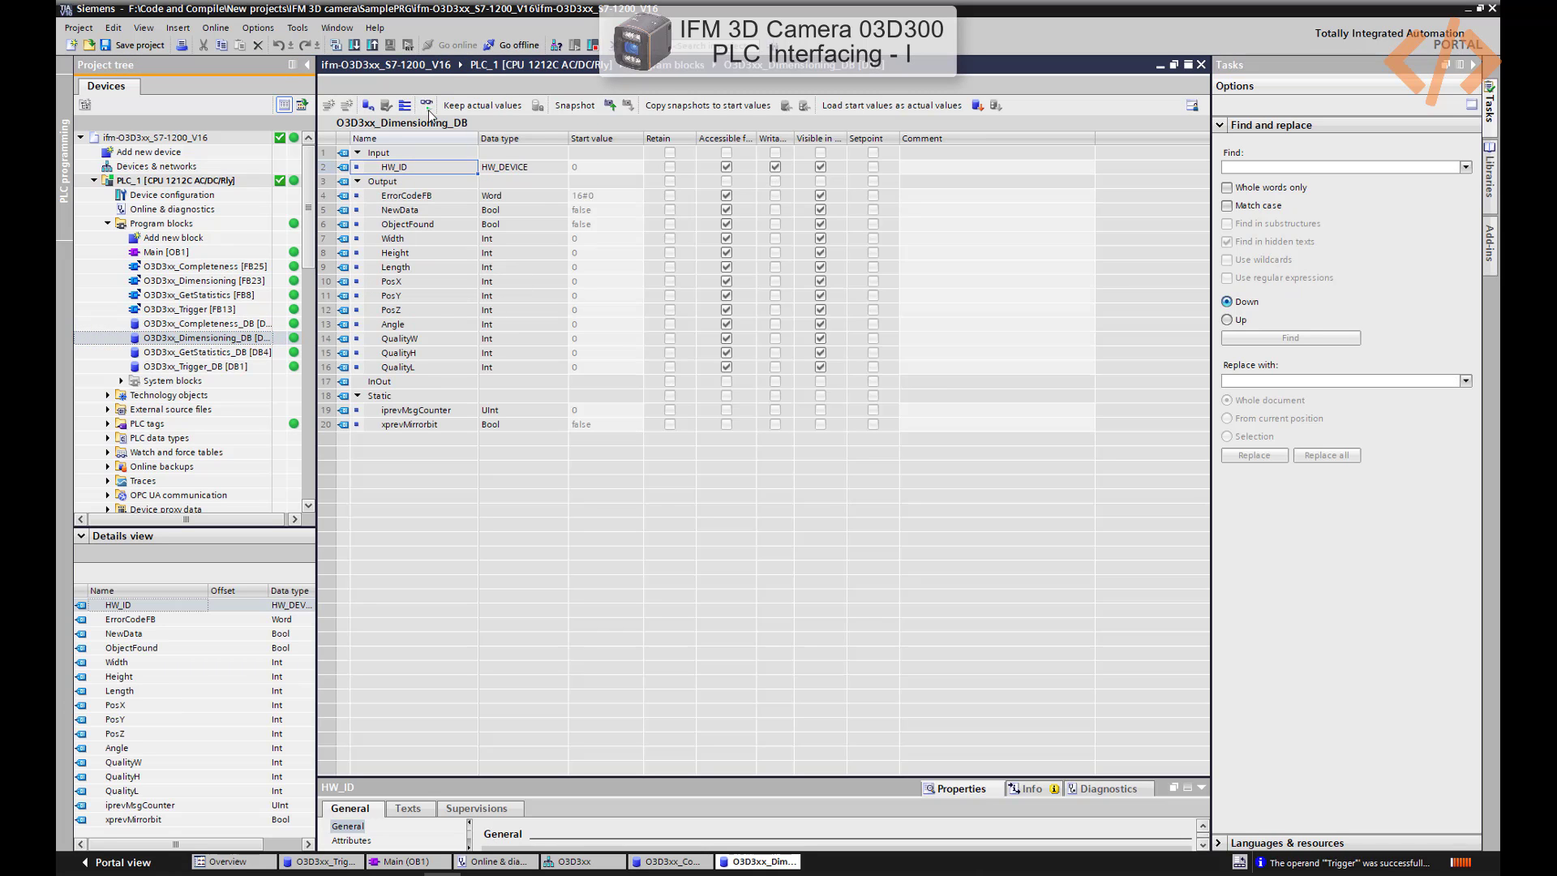
click(427, 106)
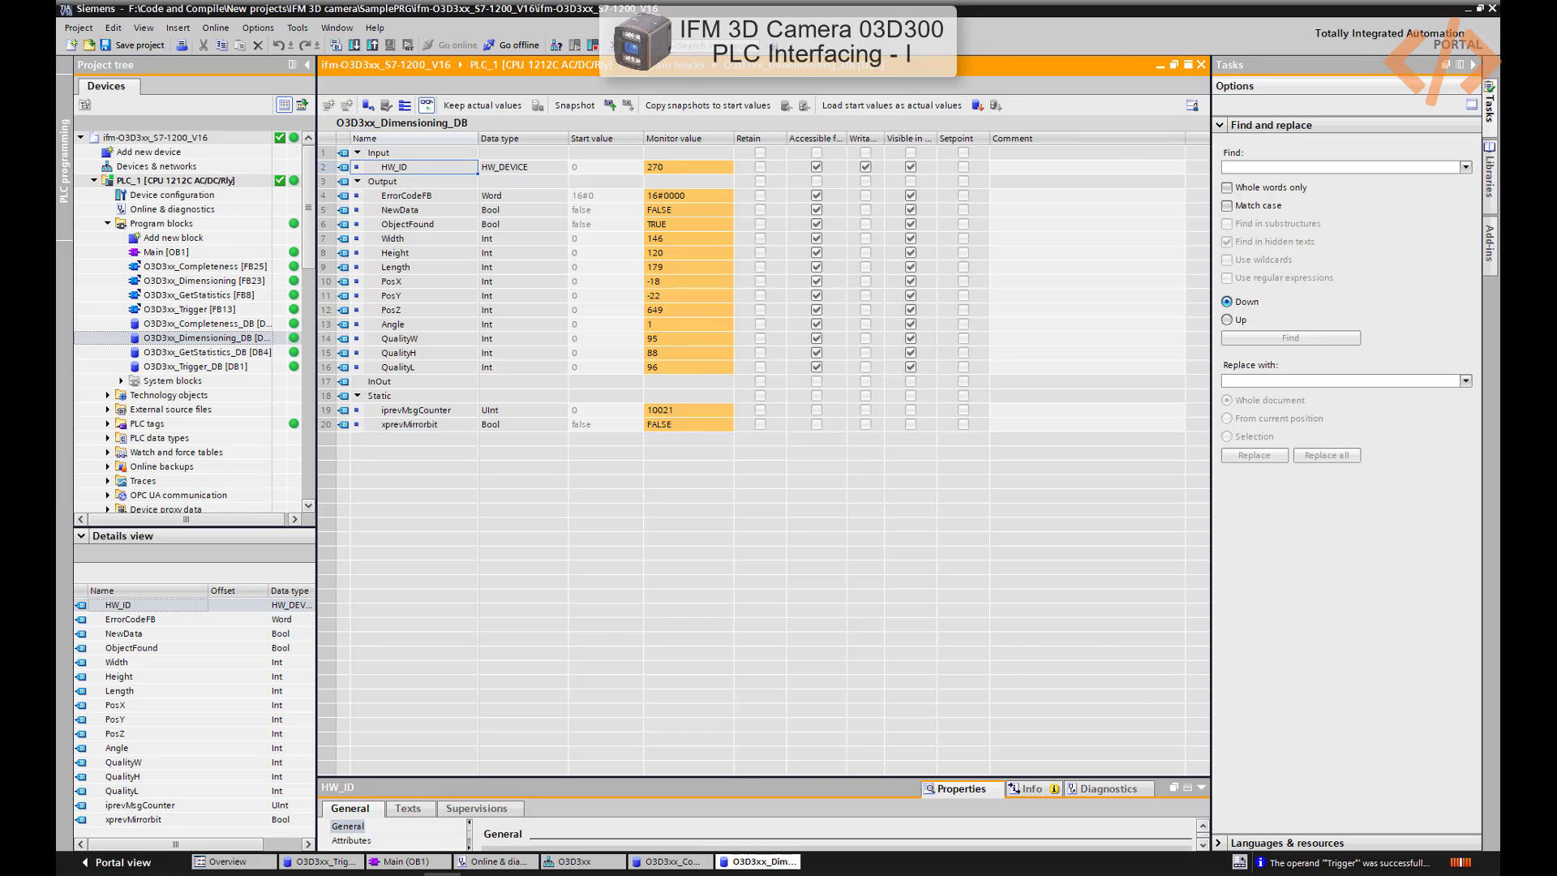
click(574, 45)
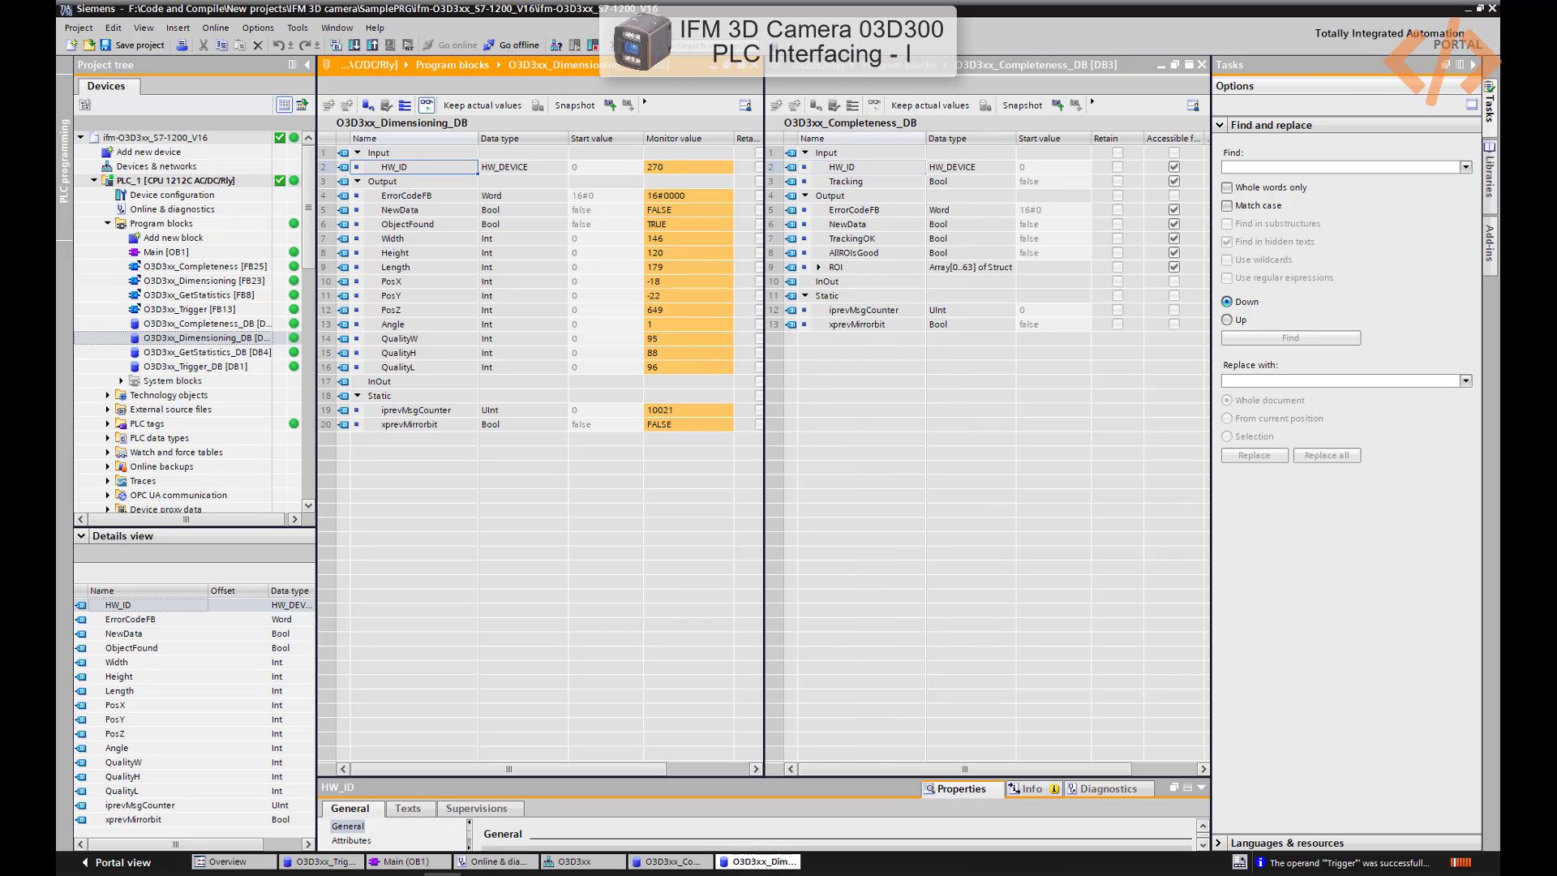
click(874, 104)
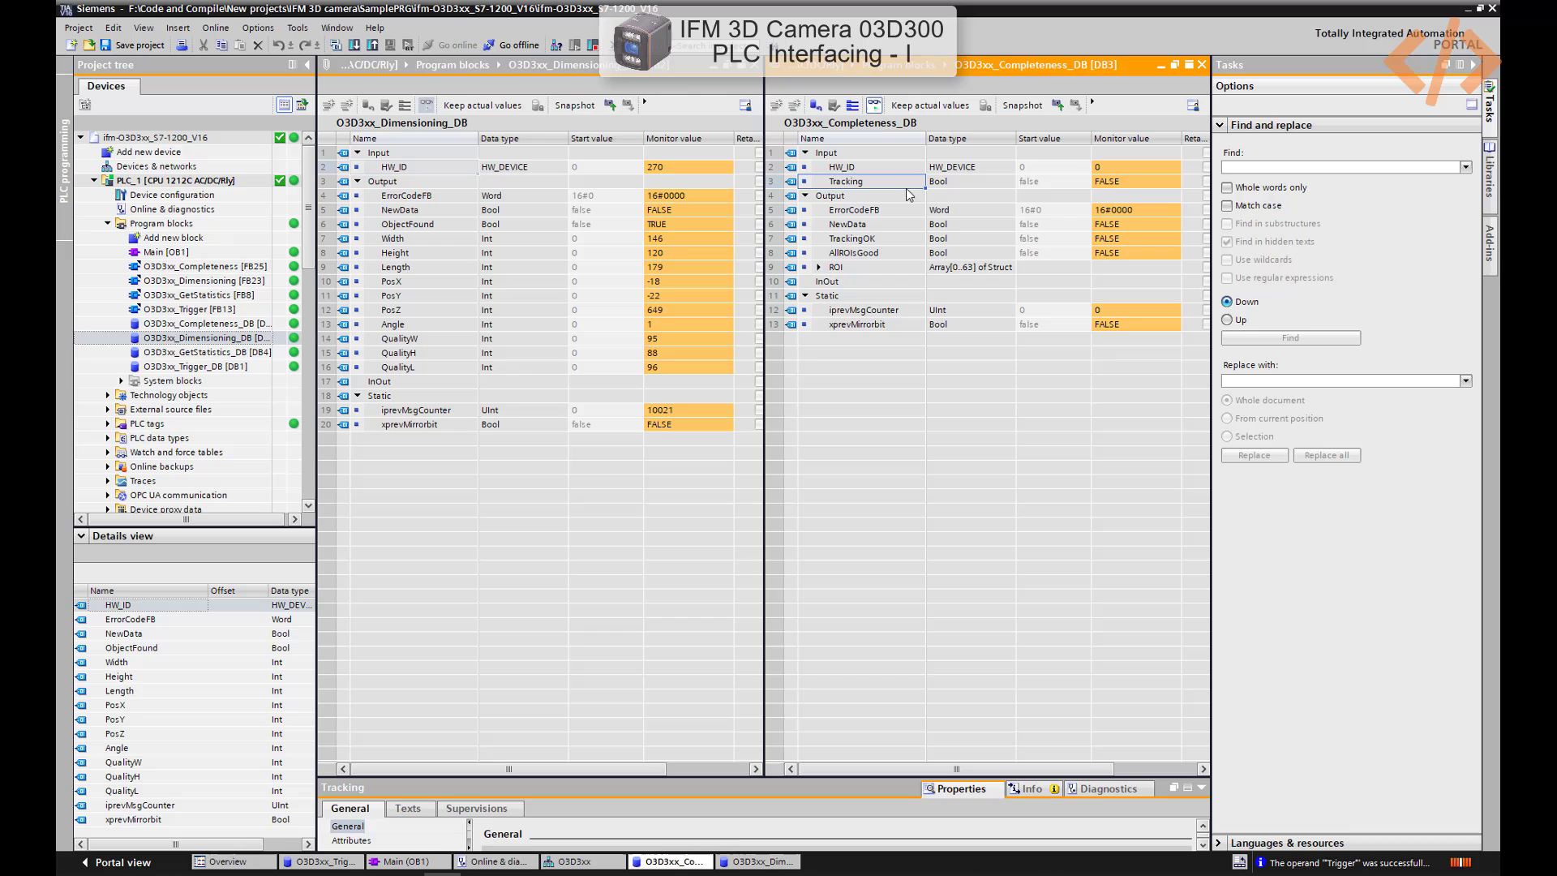
click(1201, 64)
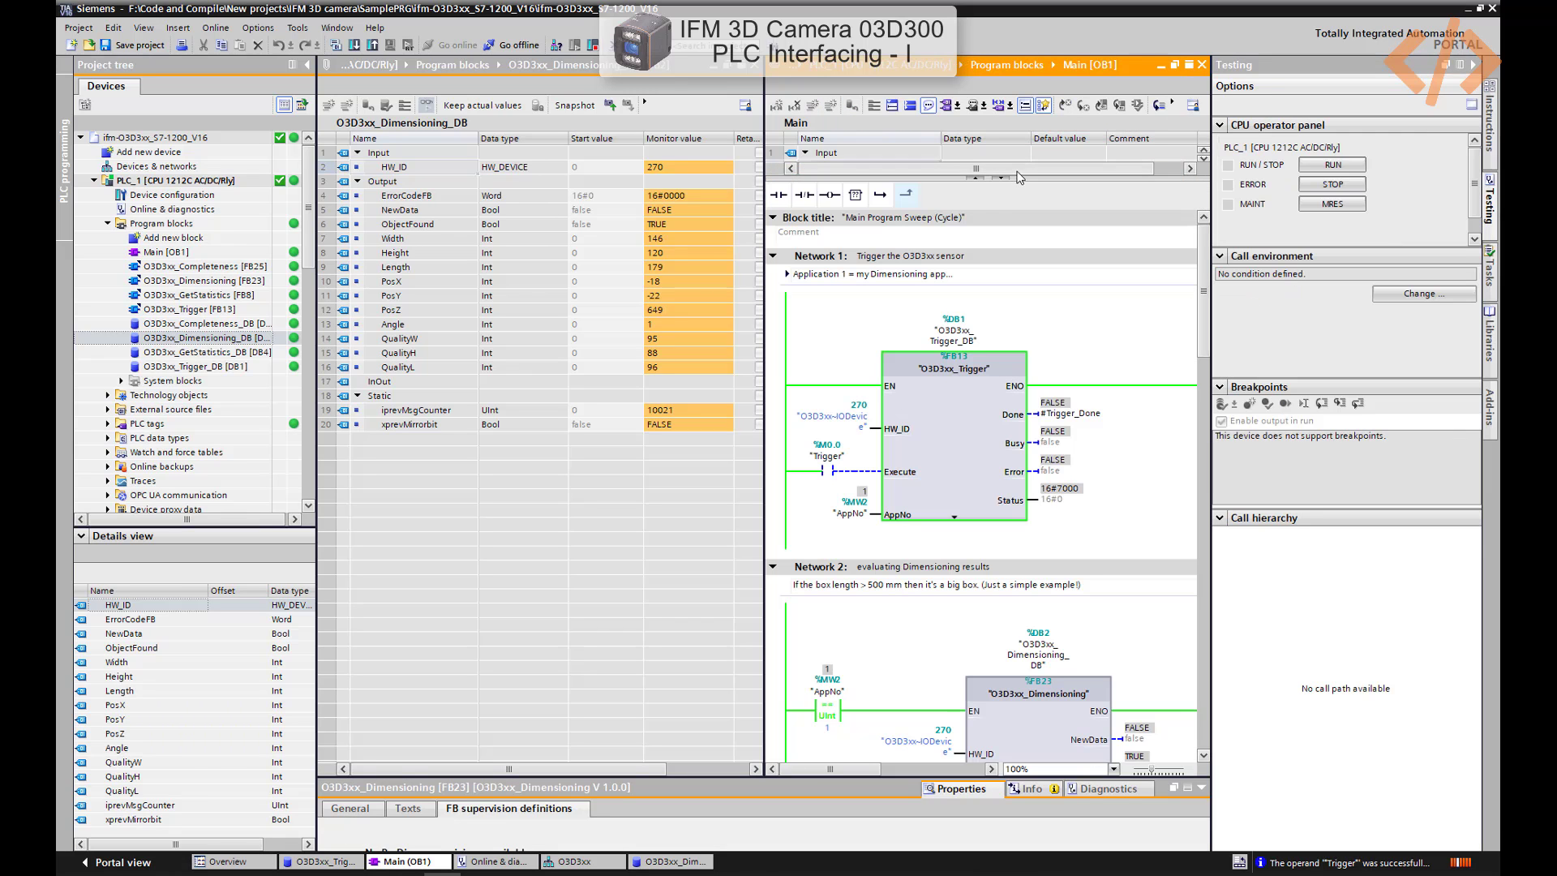
Show O3D3xx_Trigger_DB beside the dimensioning data, select its Execute value, and switch to ifm Vision Assistant
click(325, 861)
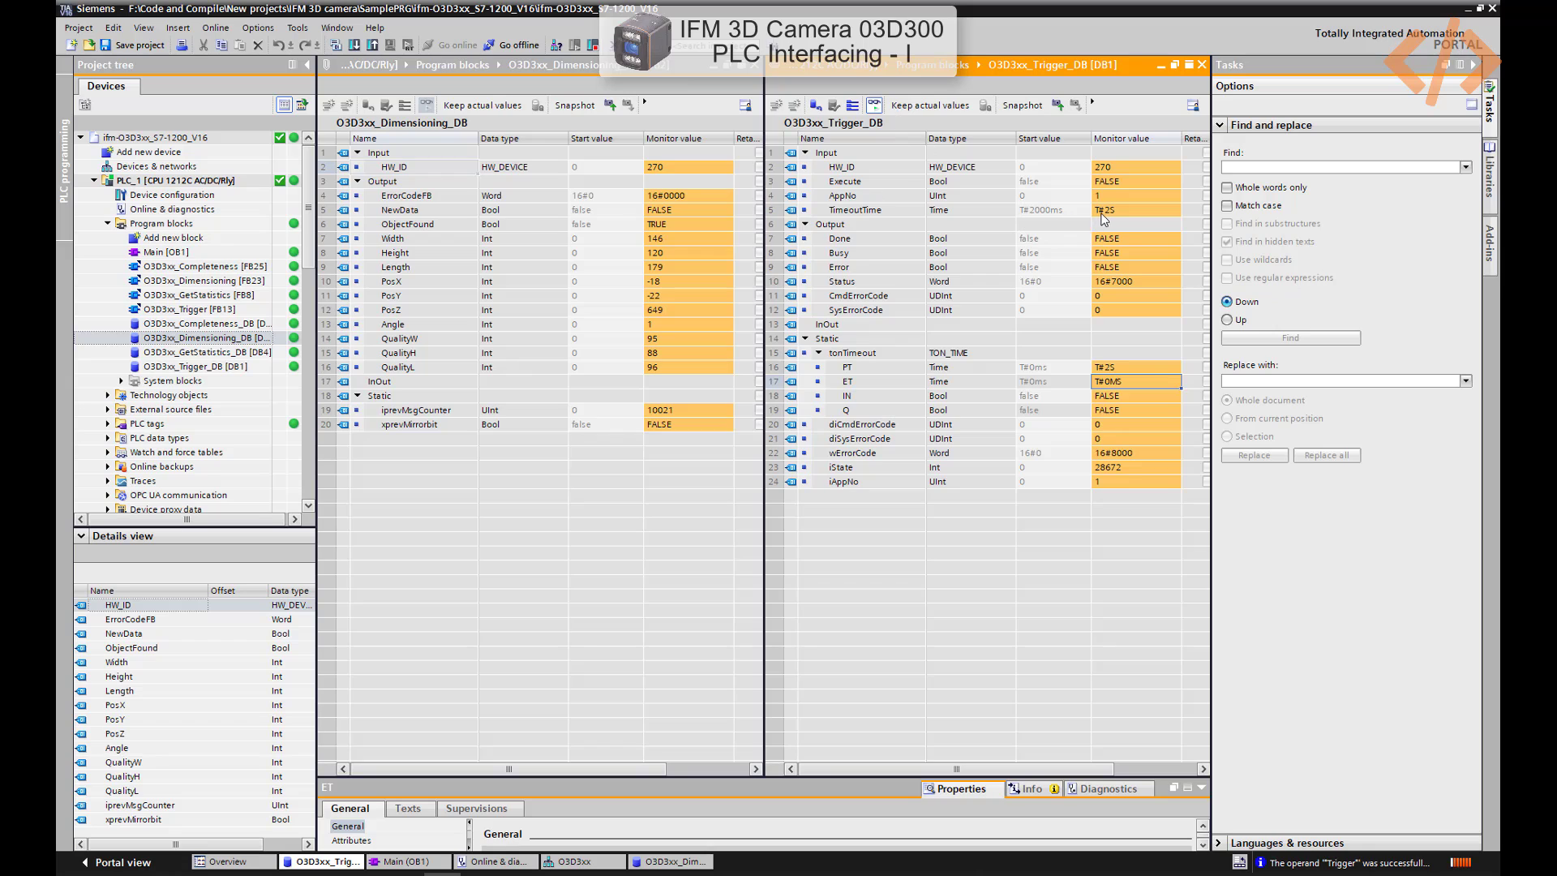
click(1119, 181)
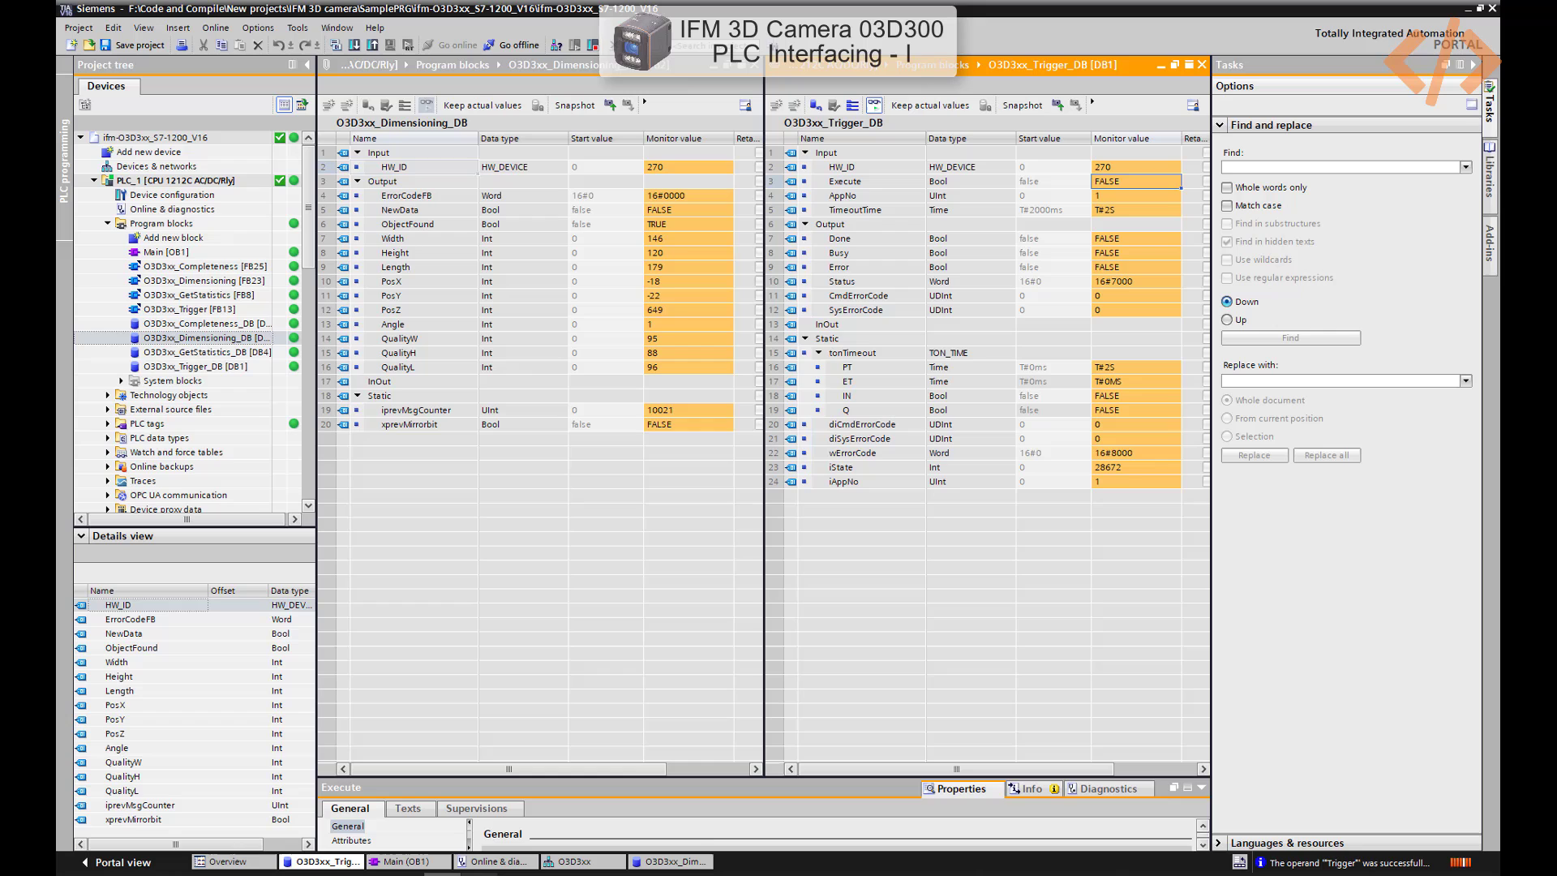
click(431, 874)
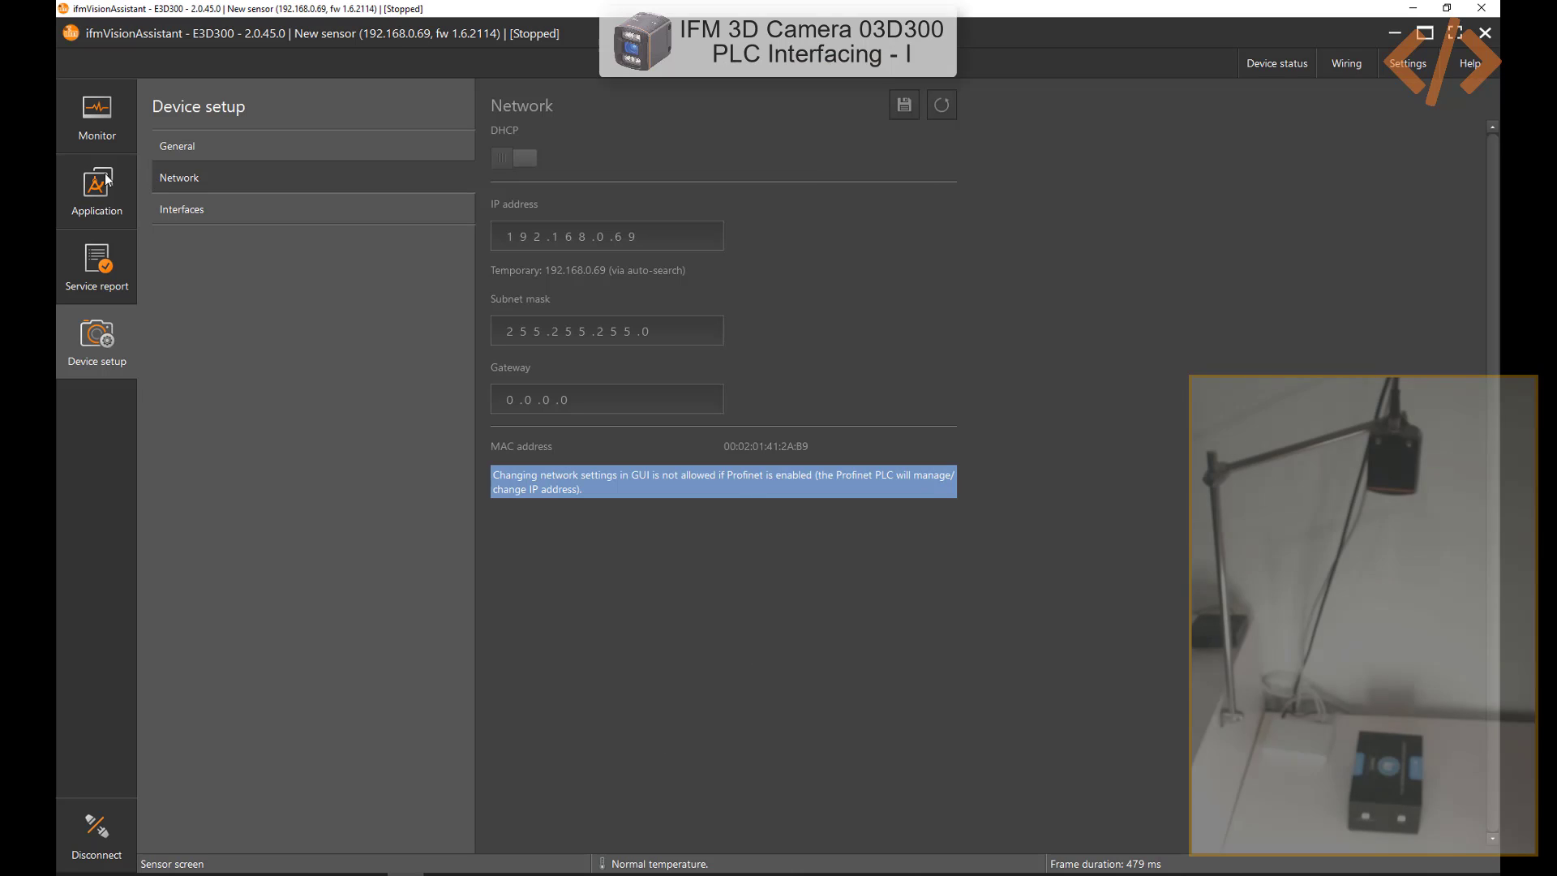
Open the Monitoring 3-D view for Dimensioning of rectangular objects
click(94, 121)
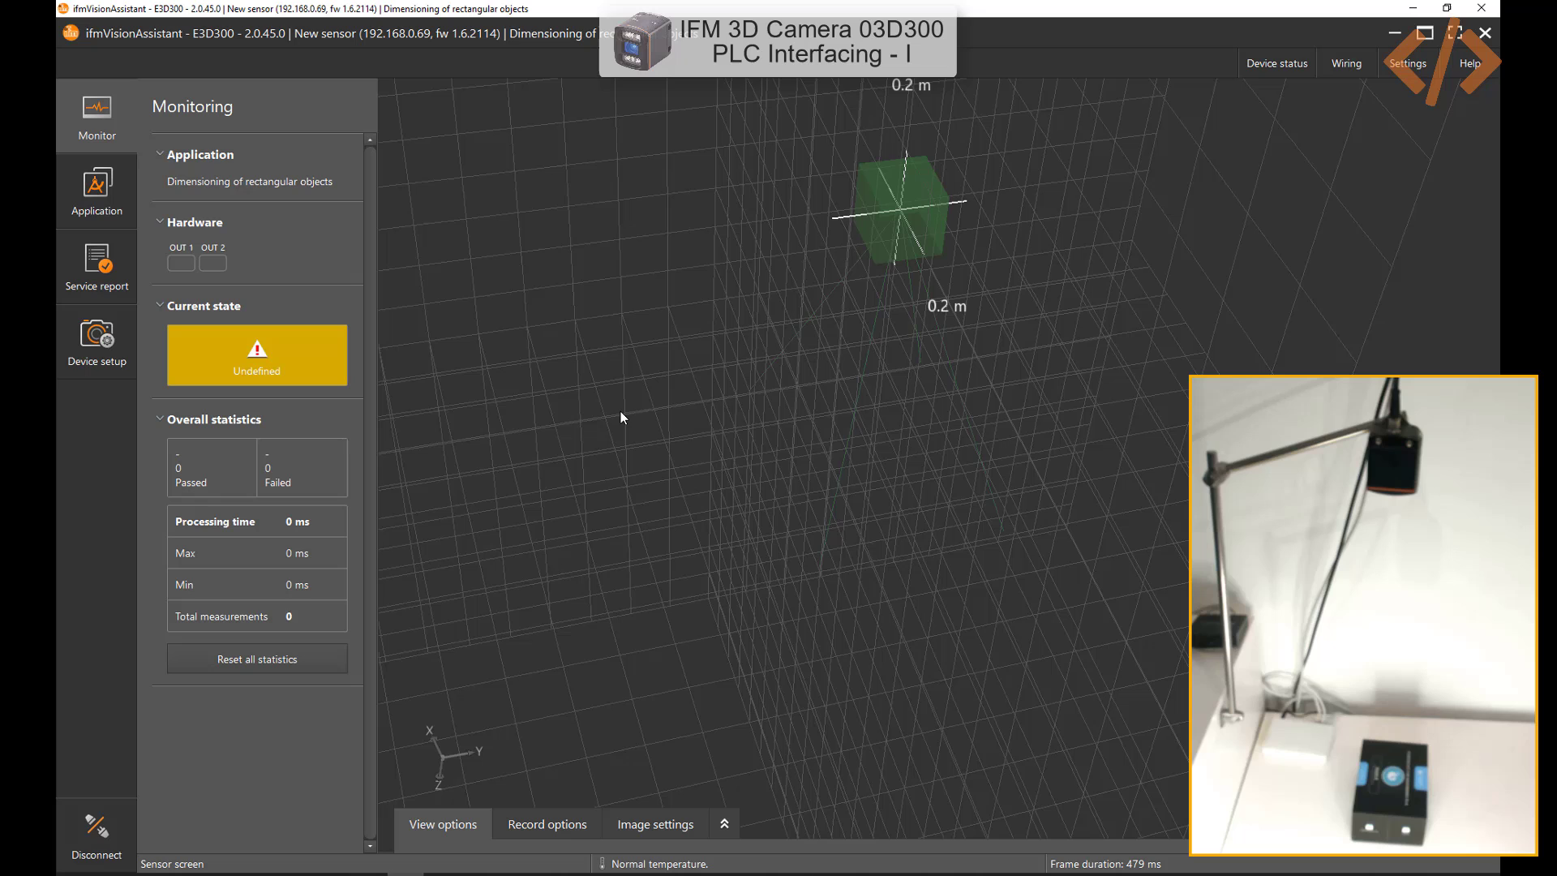
Back in TIA Portal, modify the Execute value in O3D3xx_Trigger_DB
key(alt+Tab)
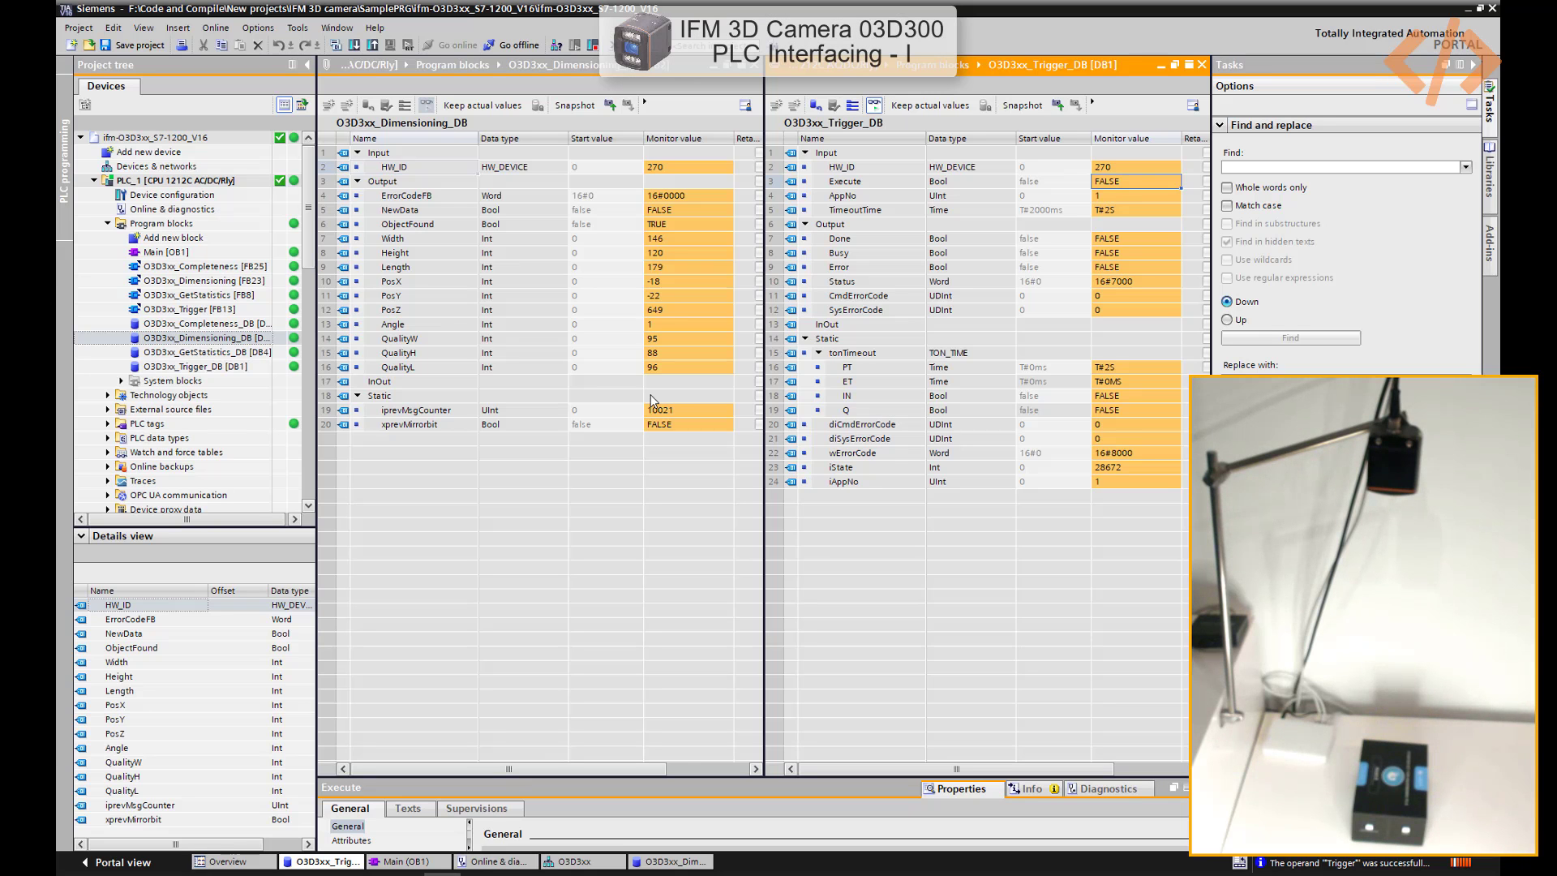
right_click(1107, 189)
click(1119, 197)
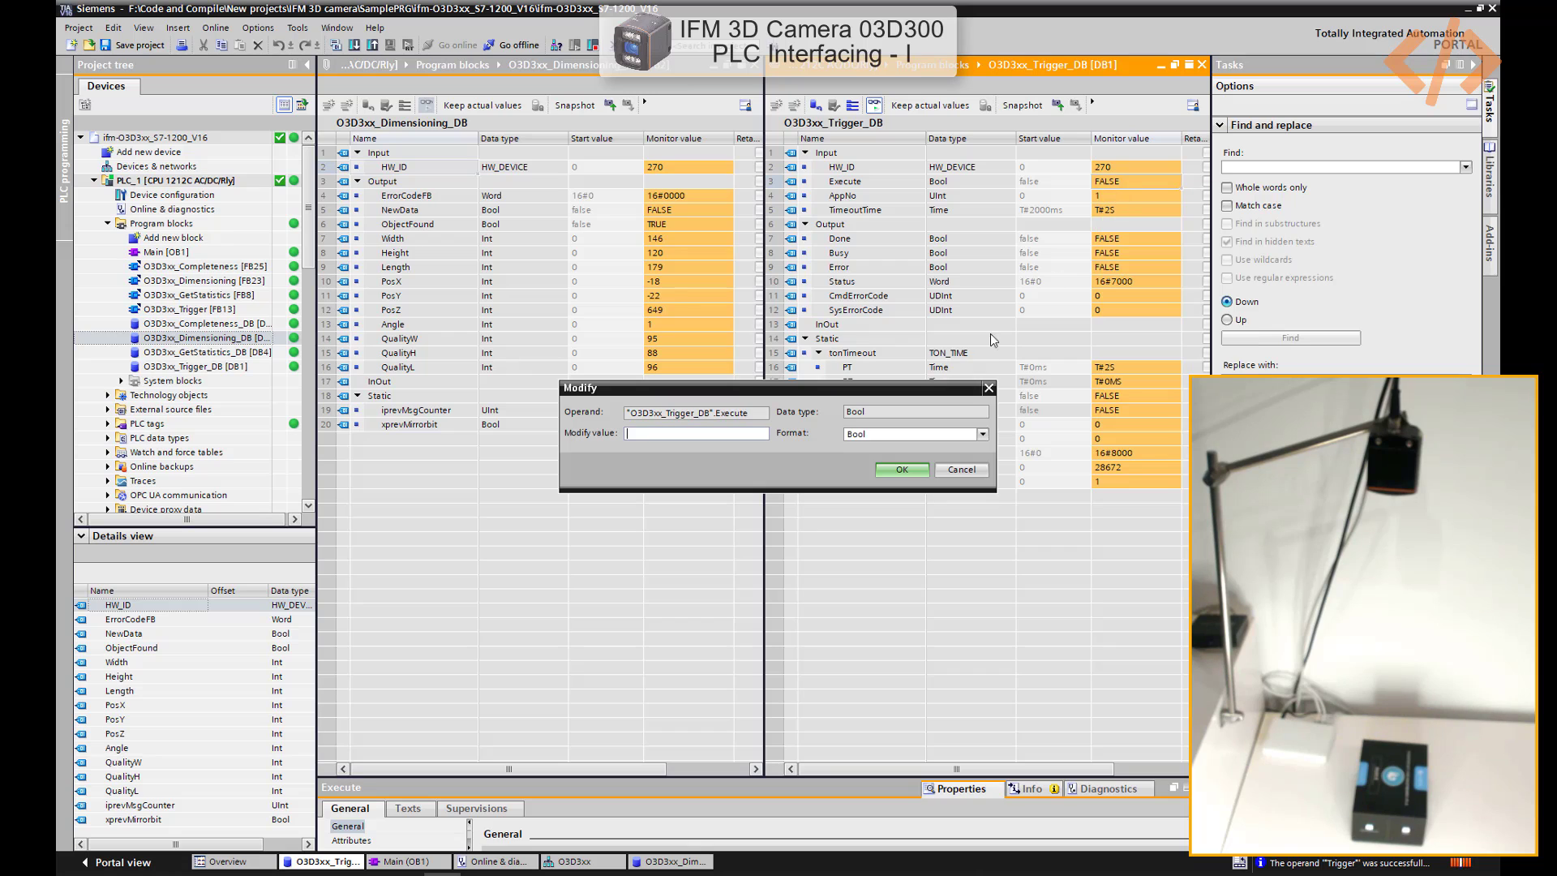
click(891, 473)
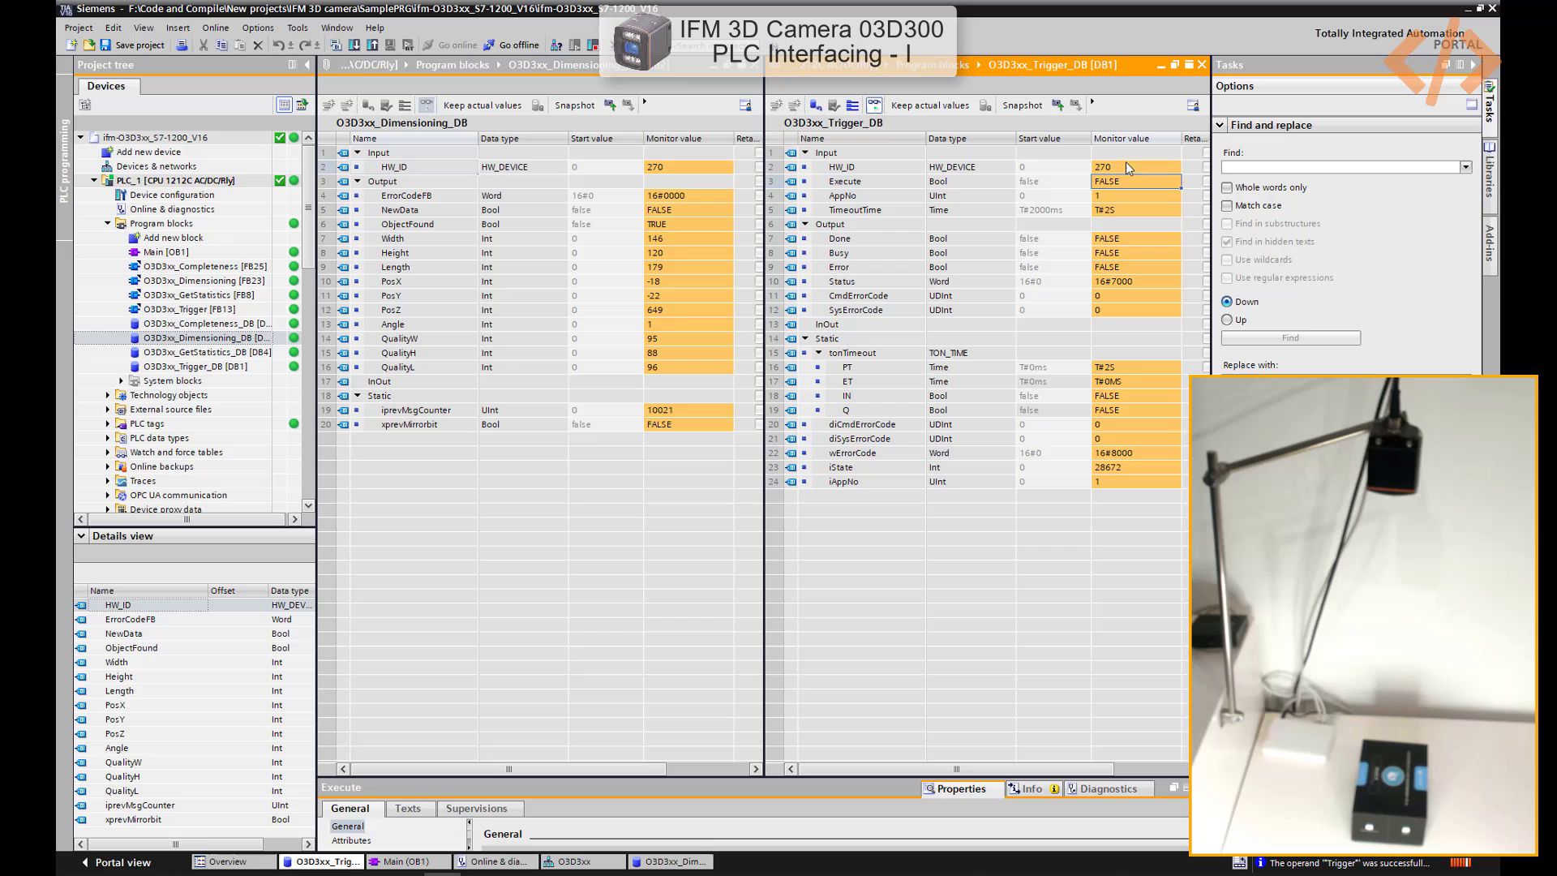
Float Main [OB1] in its own window and modify the Trigger bit to 1 to fire the camera
click(405, 861)
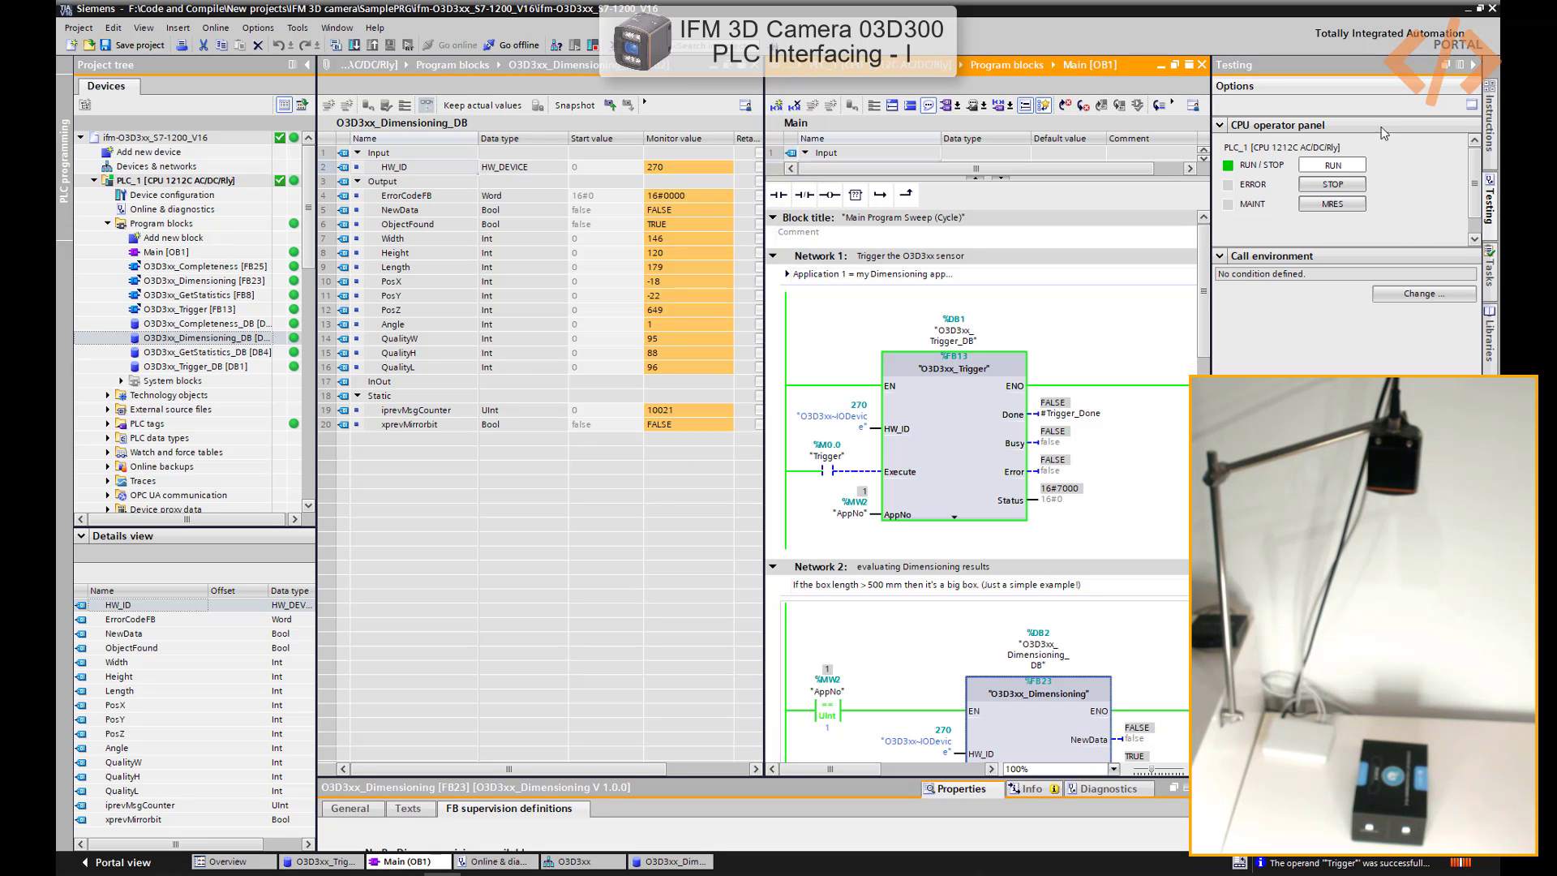
drag(1032, 93, 346, 119)
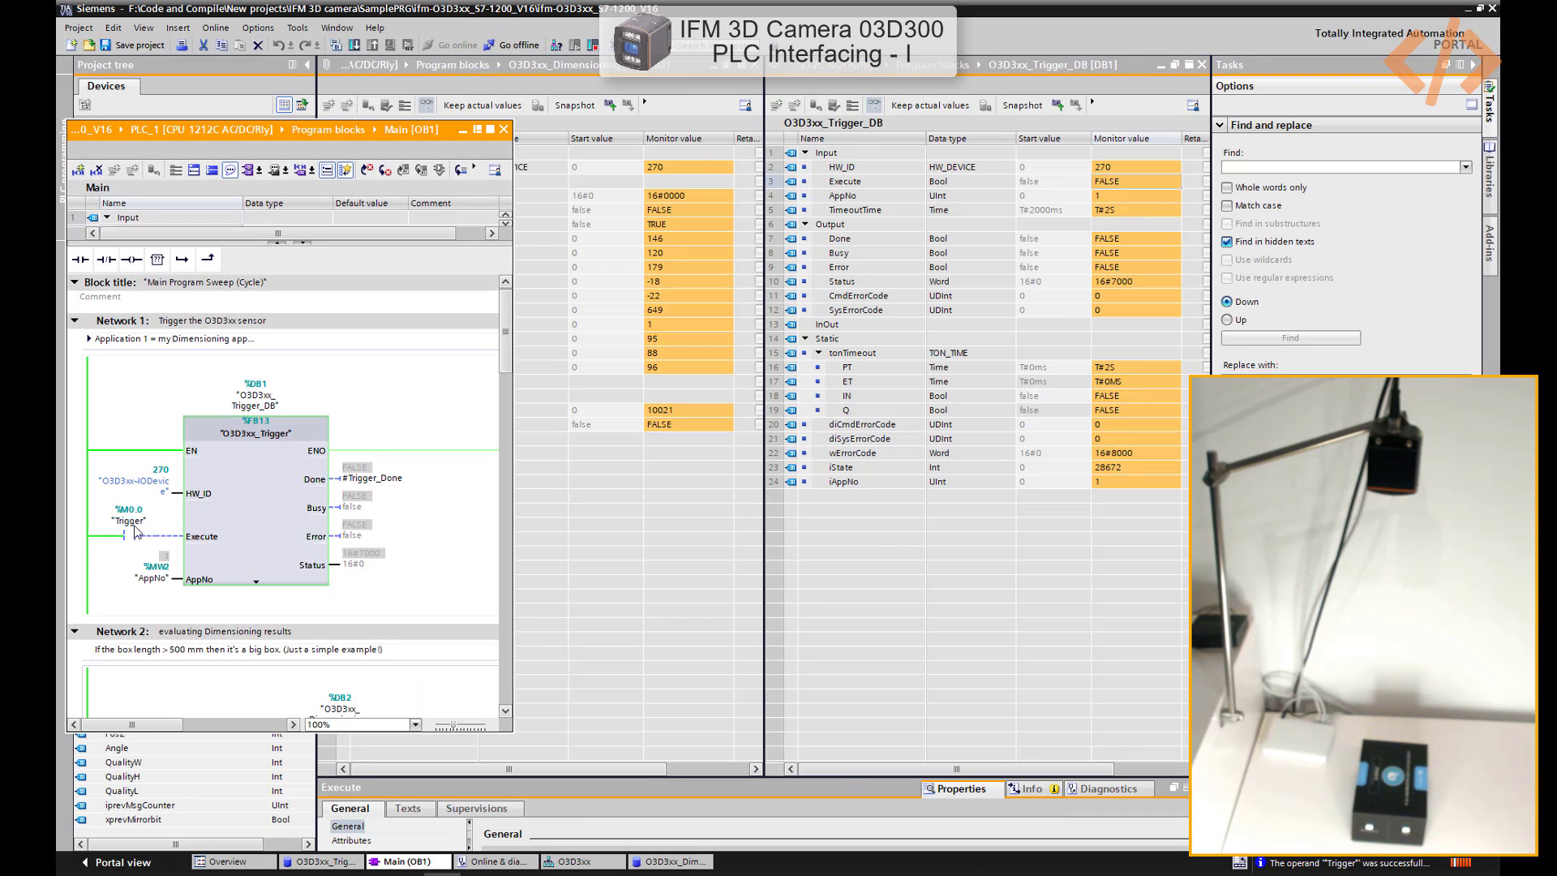
drag(333, 136, 873, 377)
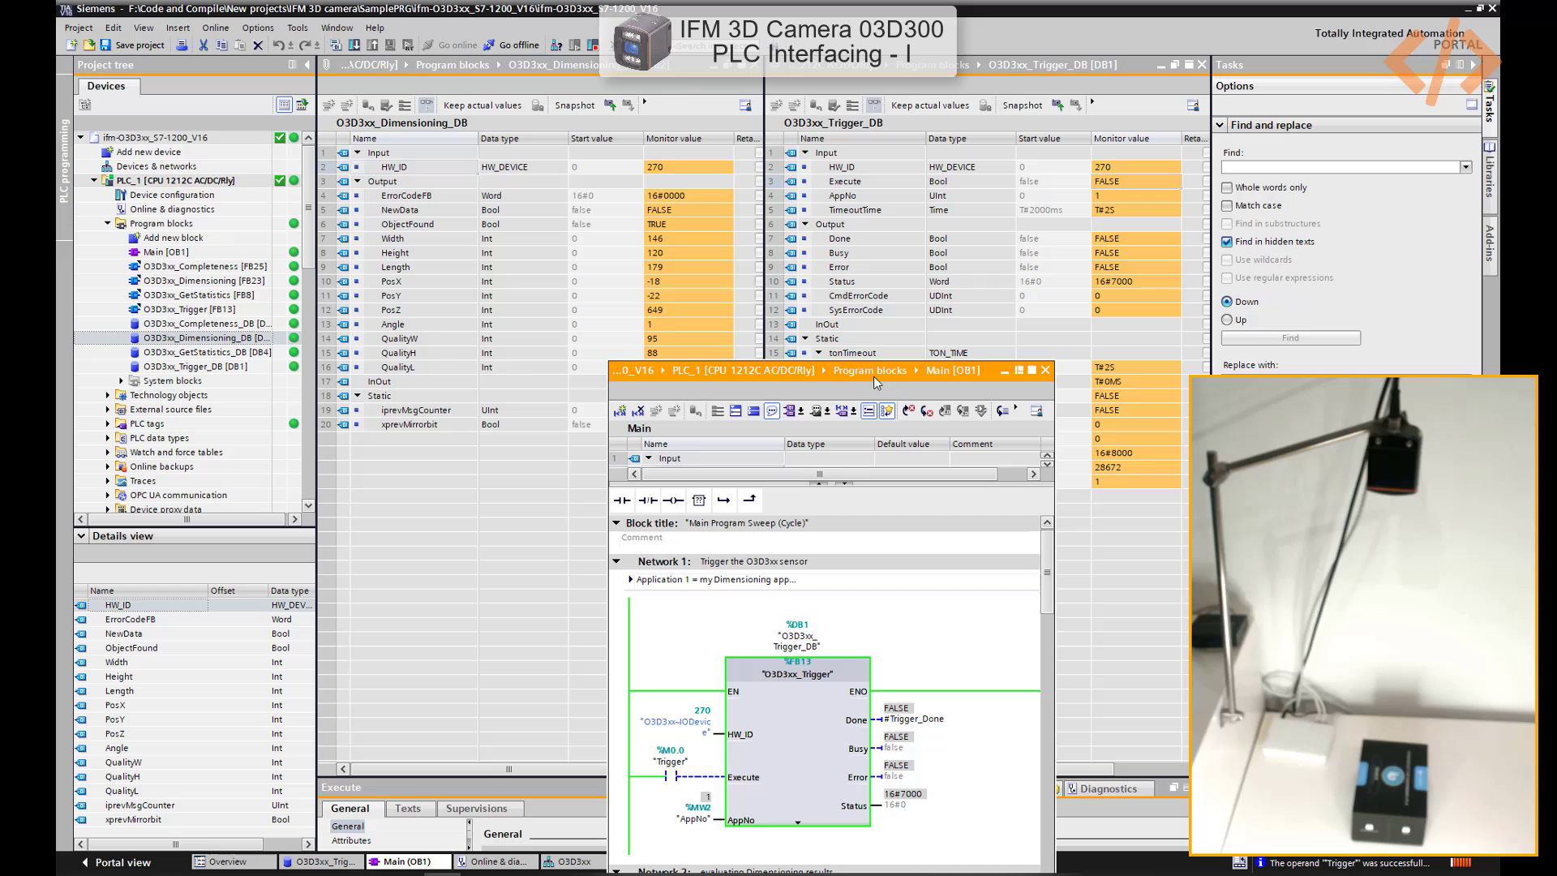
right_click(668, 782)
right_click(669, 780)
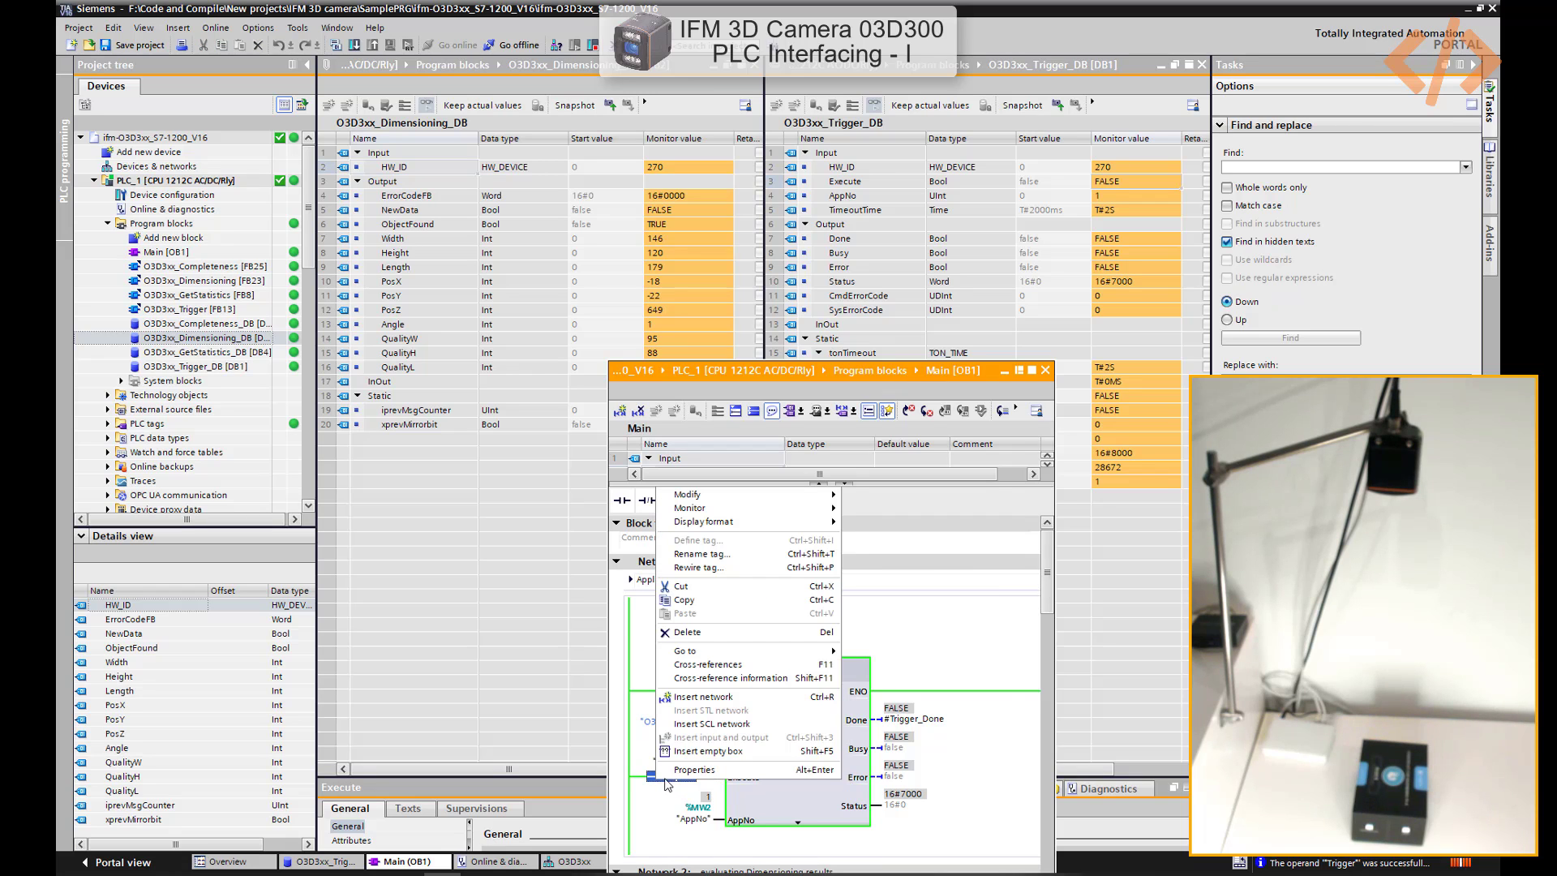
mouse_move(802, 494)
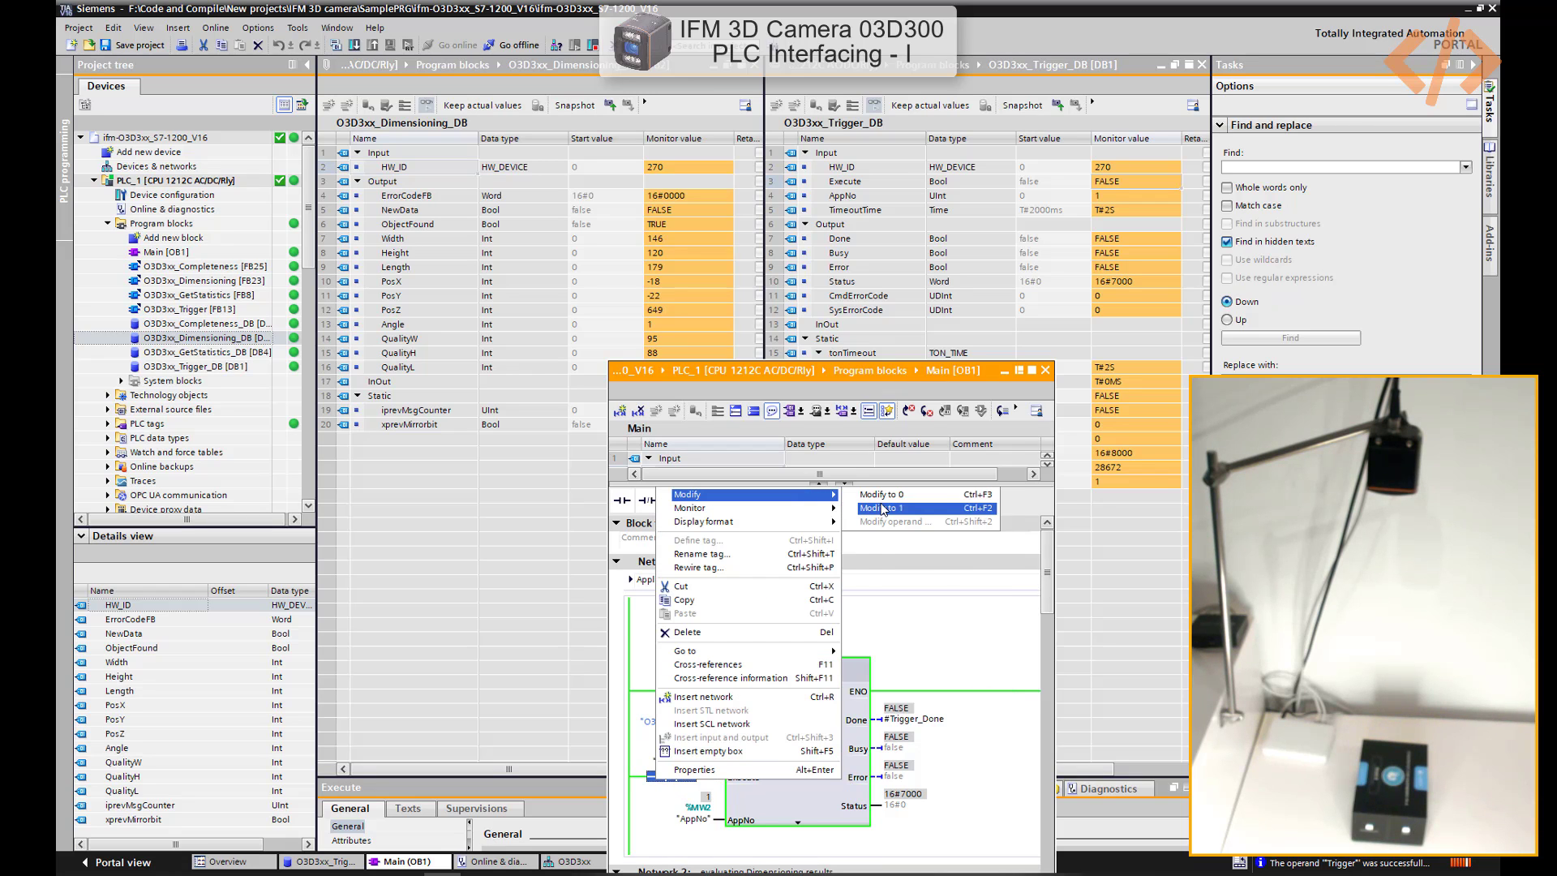
click(883, 508)
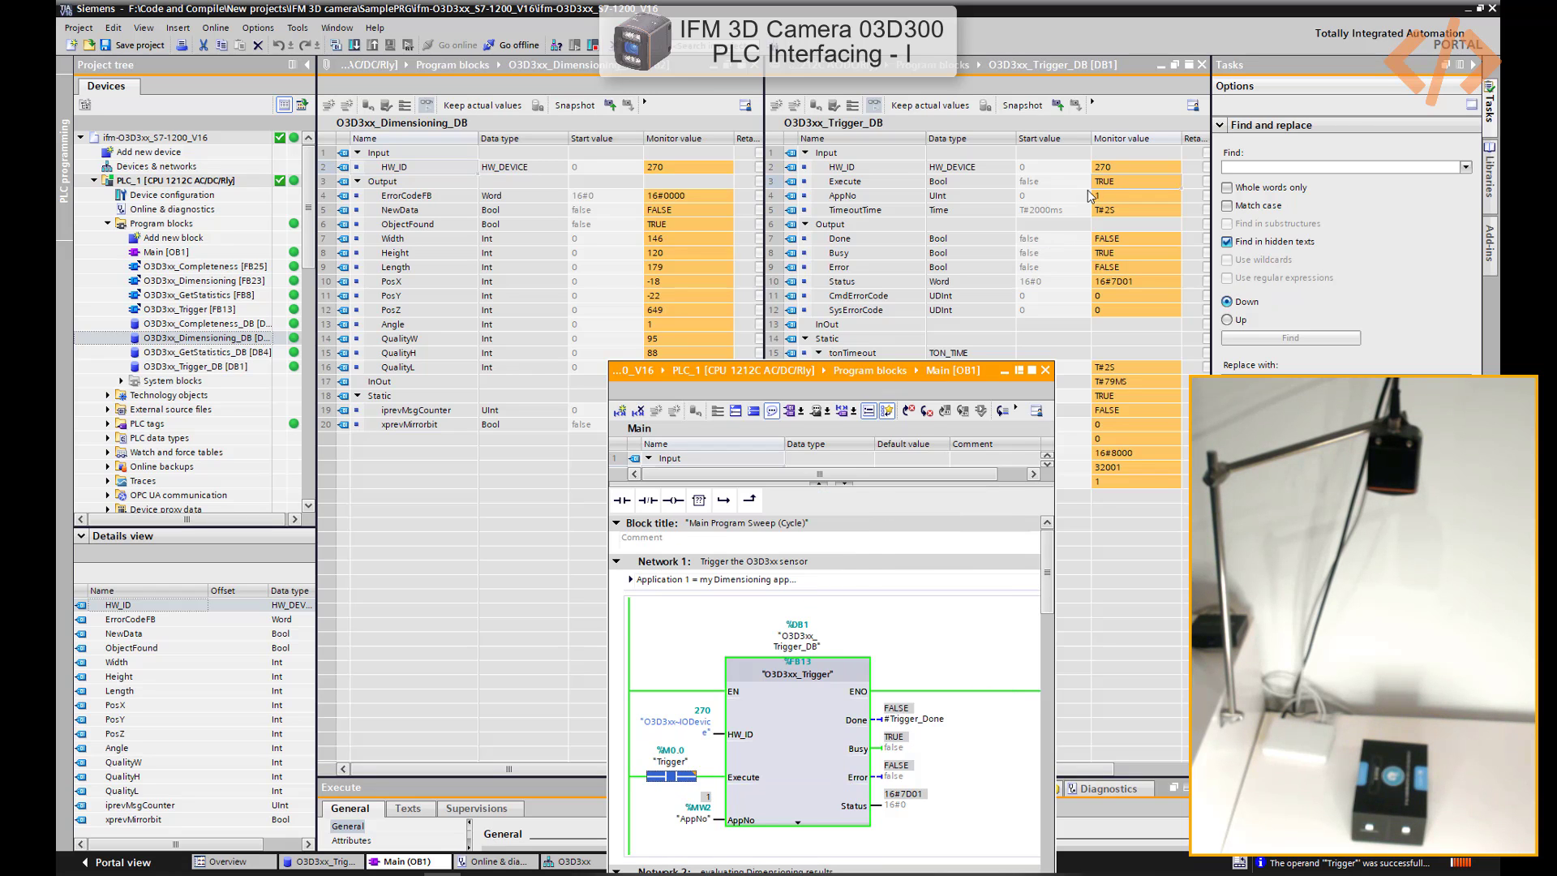
click(1004, 371)
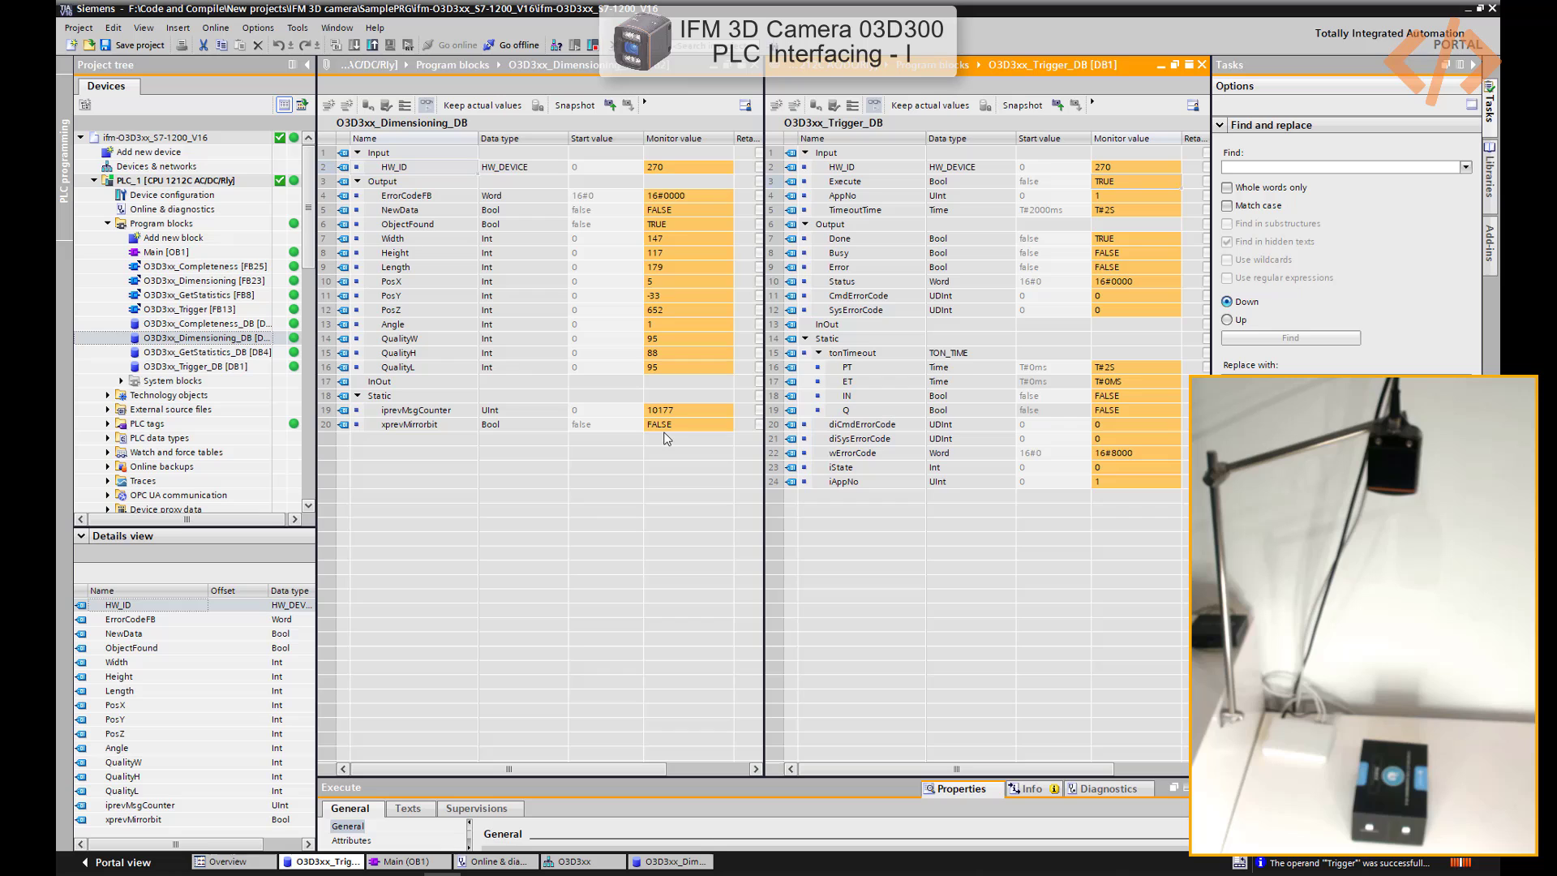
click(438, 874)
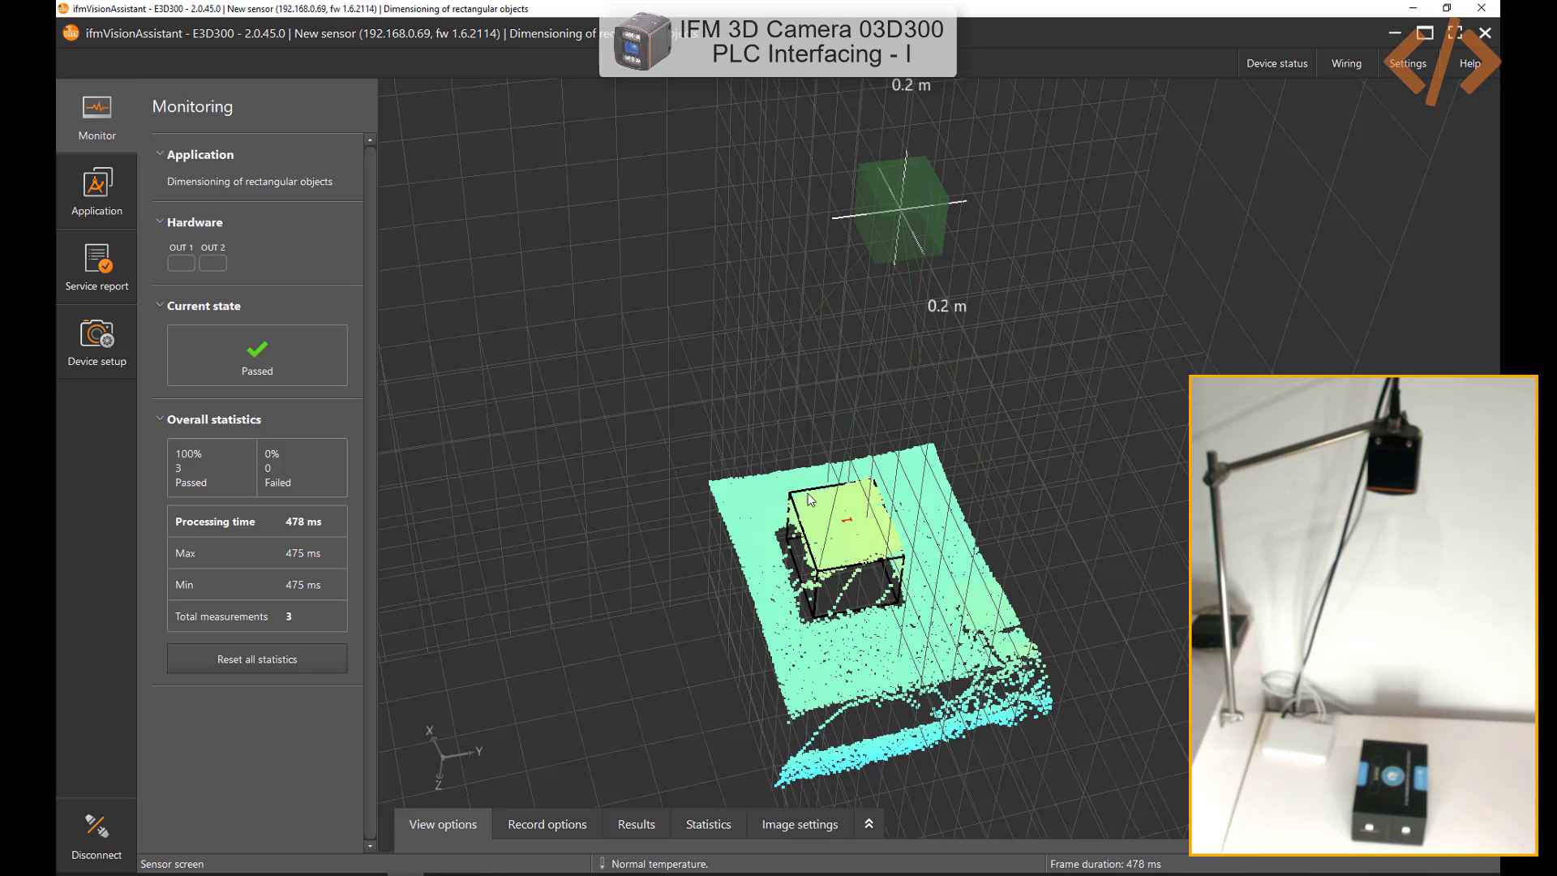